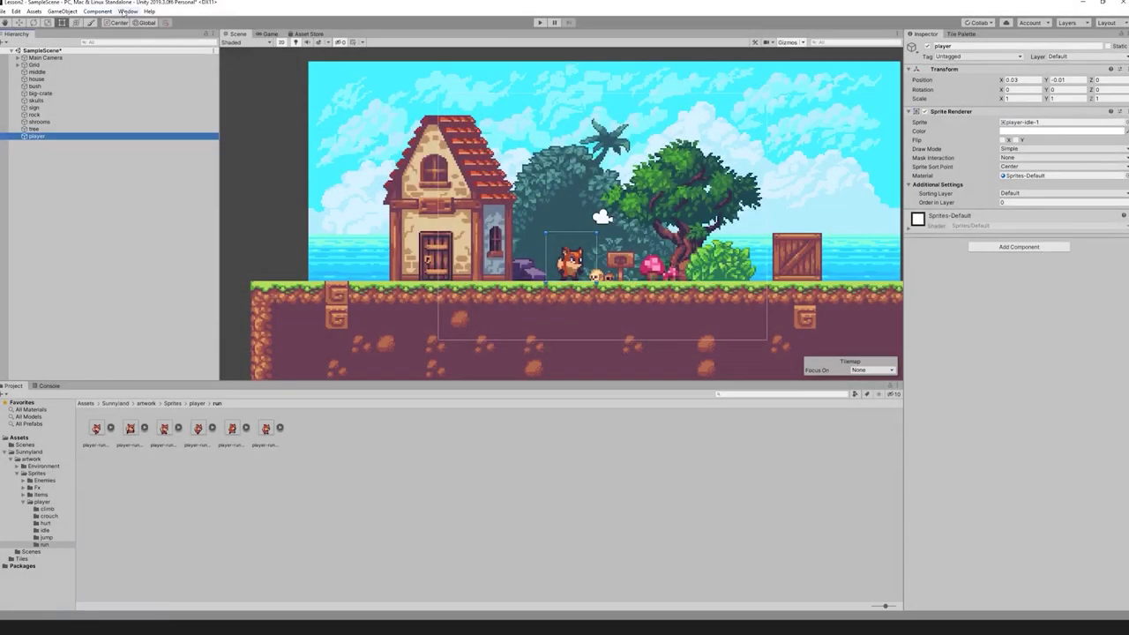
Open the Animation editor from the Window > Animation menu.
click(127, 11)
mouse_move(152, 128)
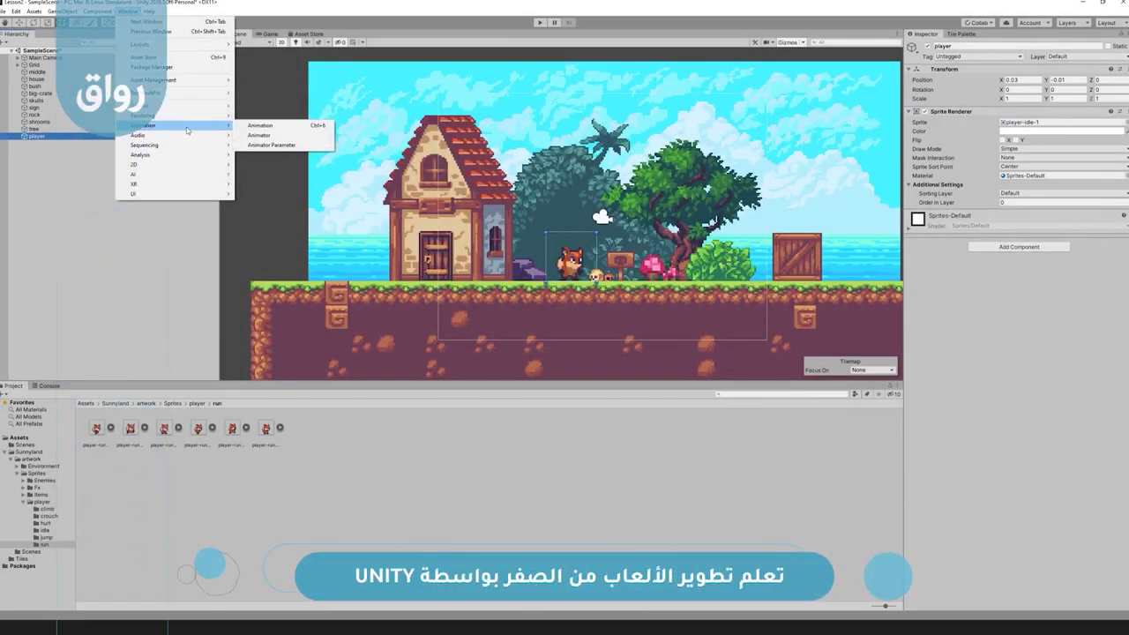
click(260, 127)
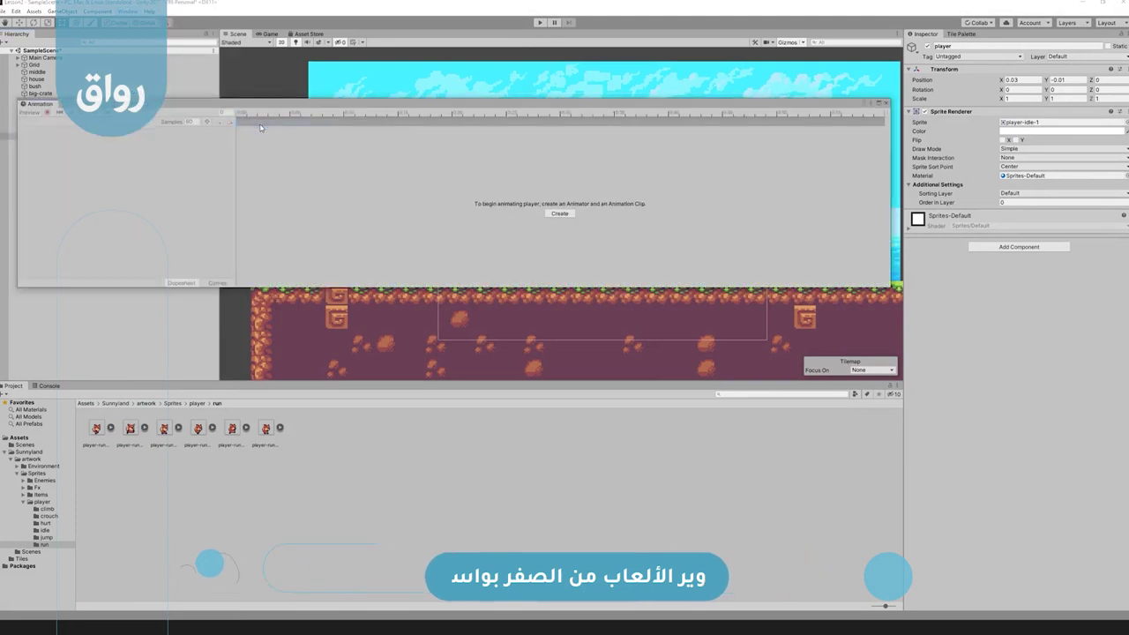
Dock the Animation editor in the bottom panel beside the Project and Console views.
drag(204, 107, 306, 333)
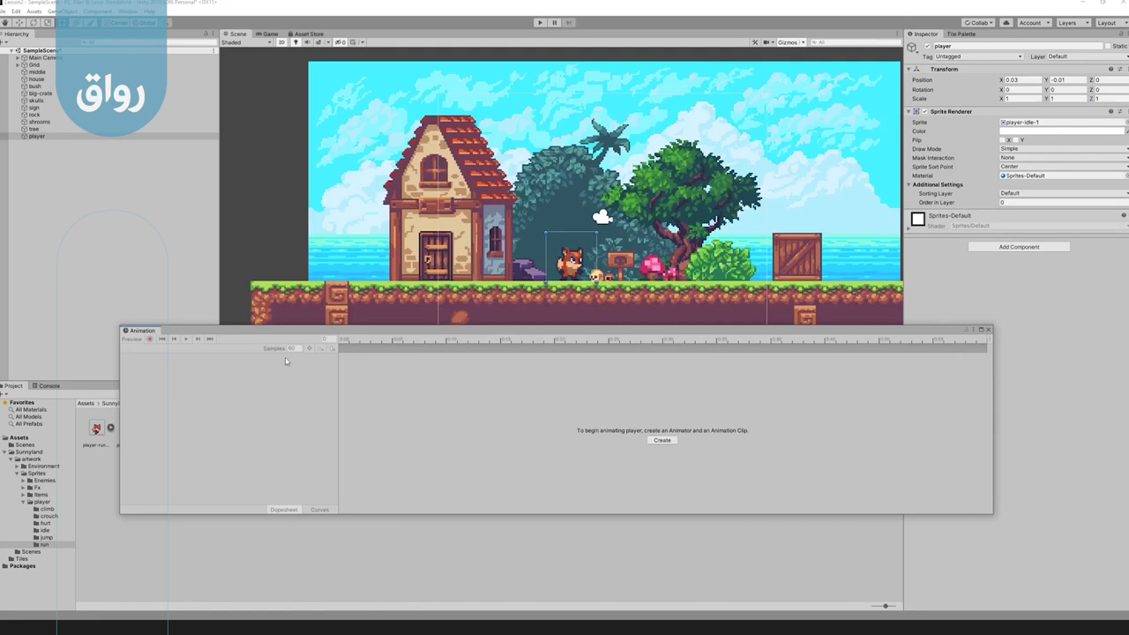
mouse_move(432, 334)
mouse_down()
mouse_move(525, 341)
mouse_move(503, 354)
mouse_up()
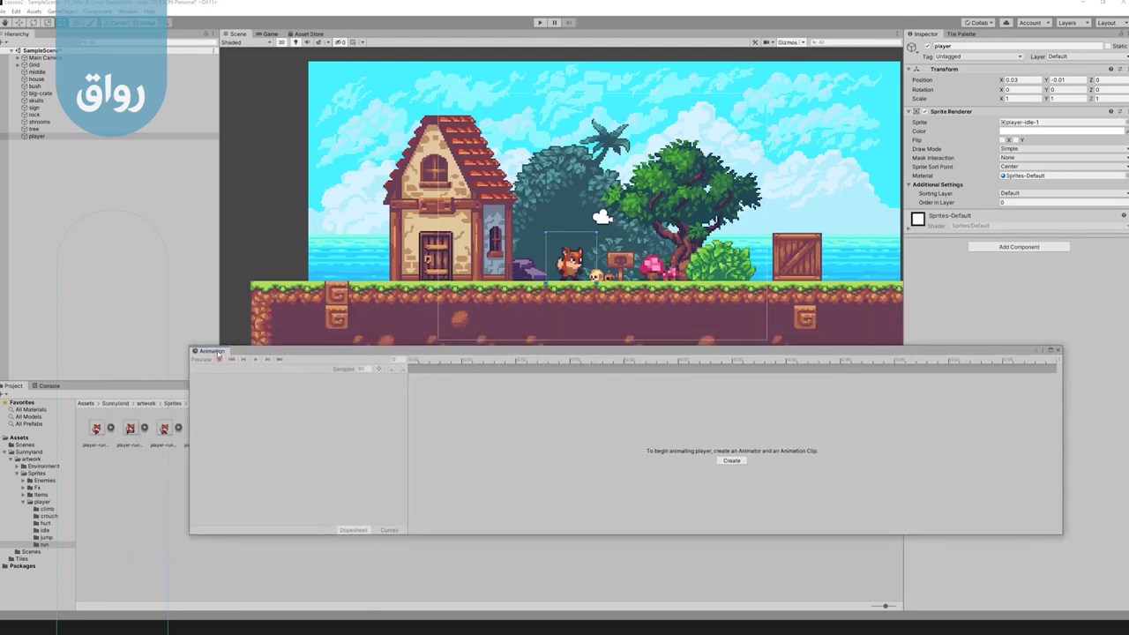
click(208, 353)
drag(208, 354, 83, 396)
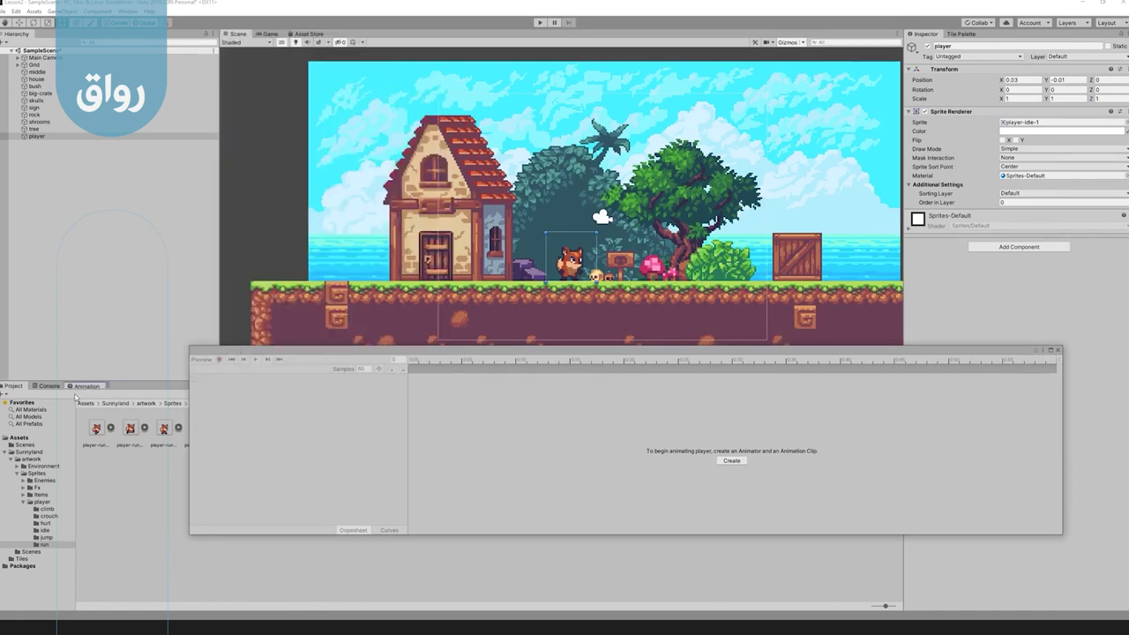
drag(83, 396, 81, 388)
Create a 3D Cube through the Hierarchy context menu and select it.
right_click(100, 191)
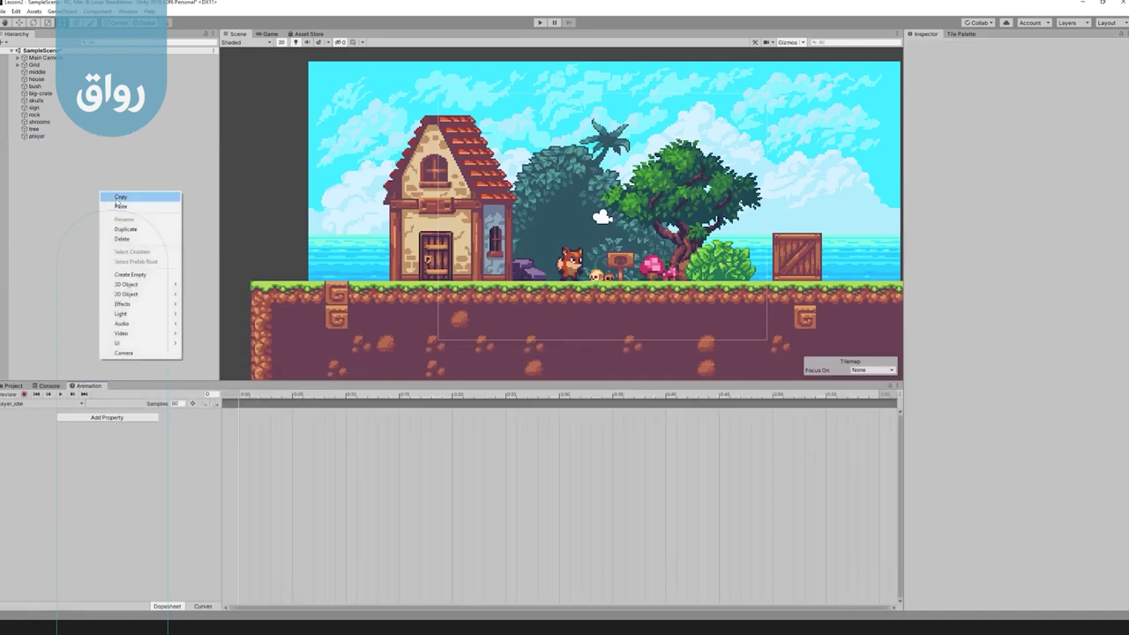
mouse_move(135, 286)
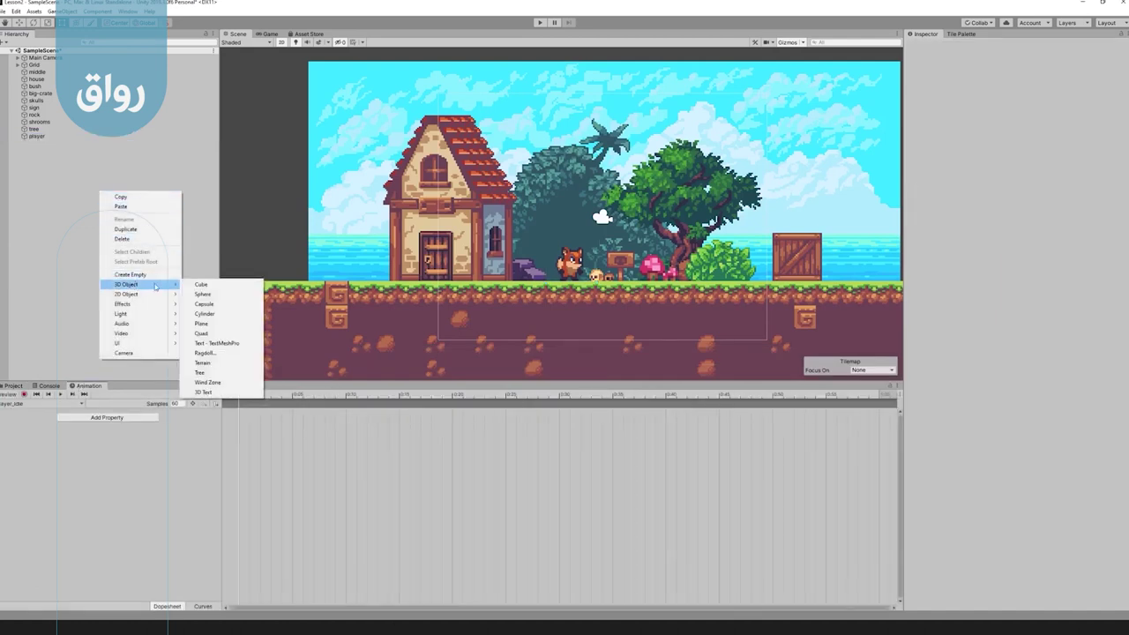
click(200, 285)
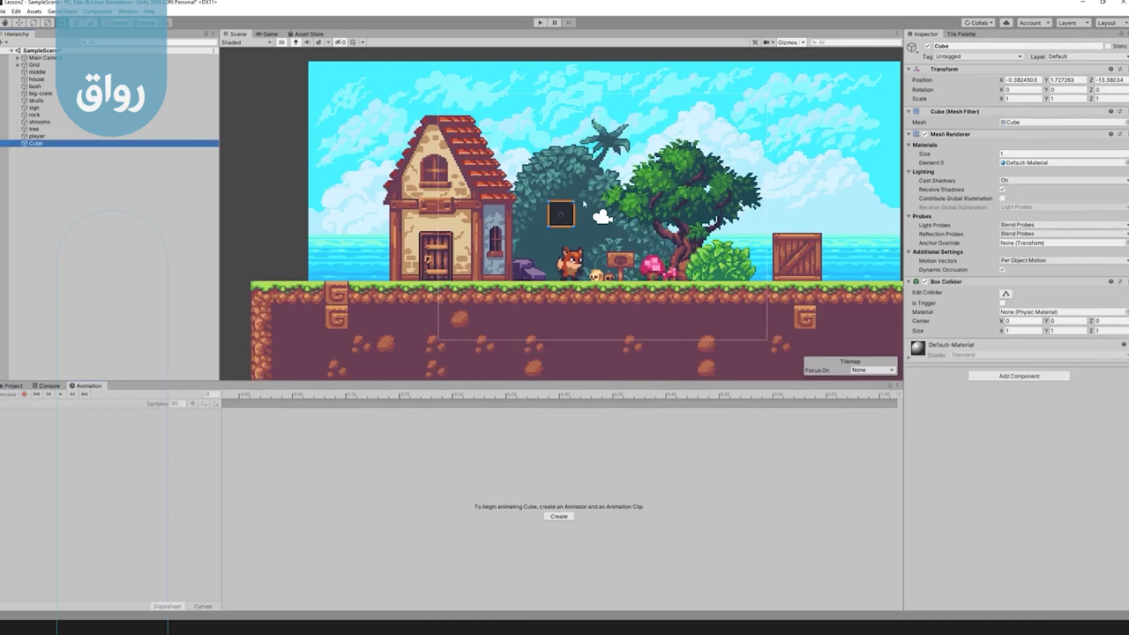
click(917, 81)
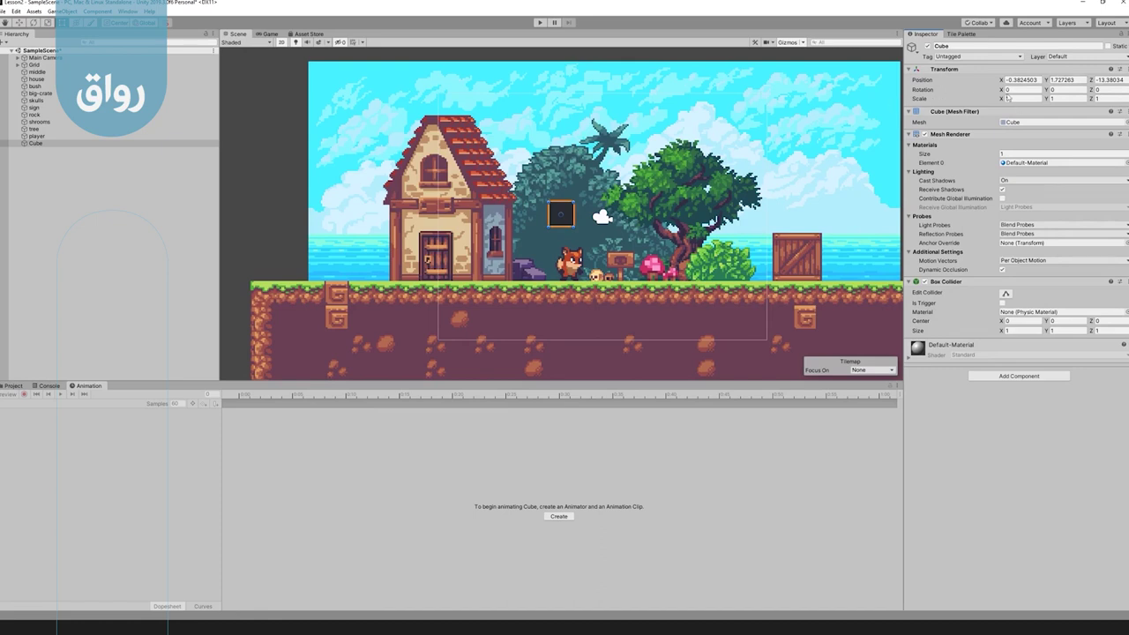
click(1012, 101)
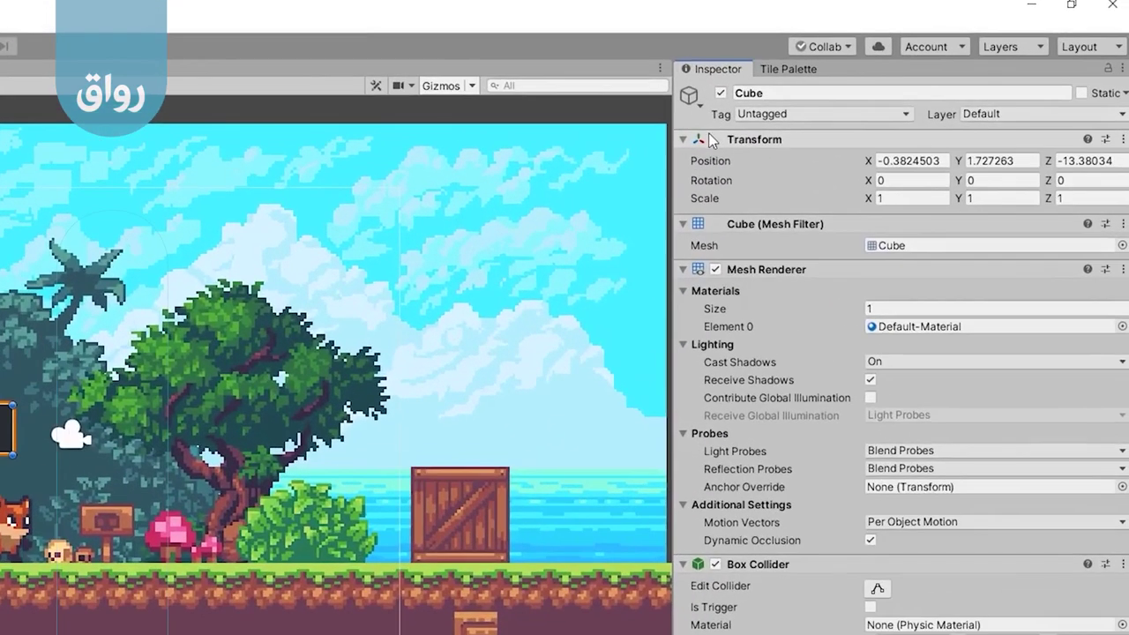
Reset the Cube's Transform to position 0,0,0, zero rotation and scale 1, then reselect the Cube.
right_click(698, 139)
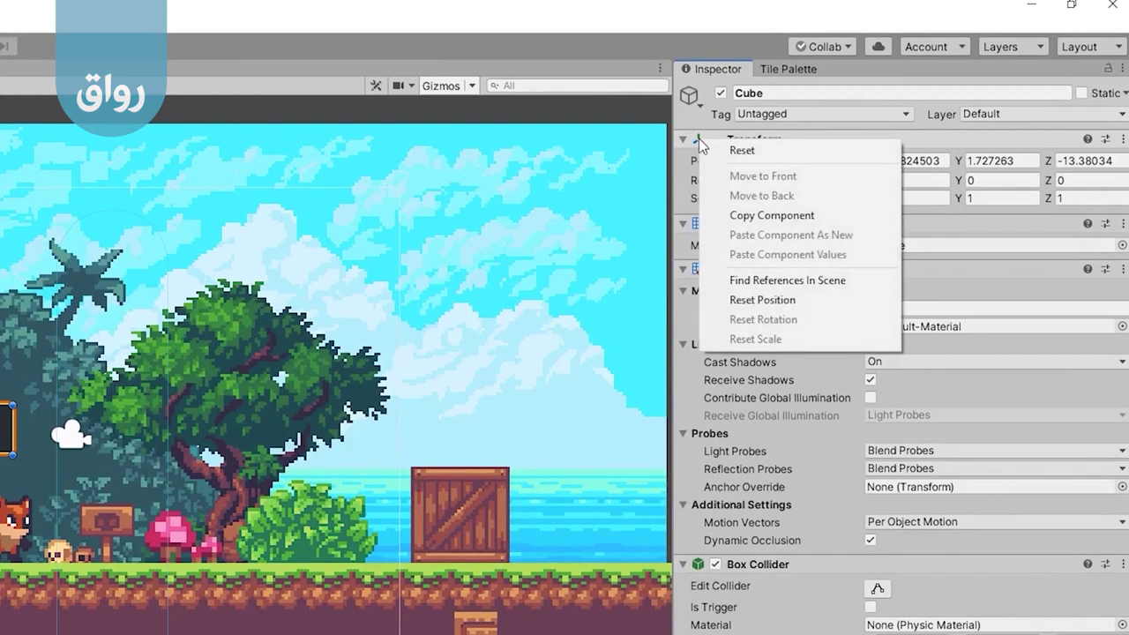
click(759, 153)
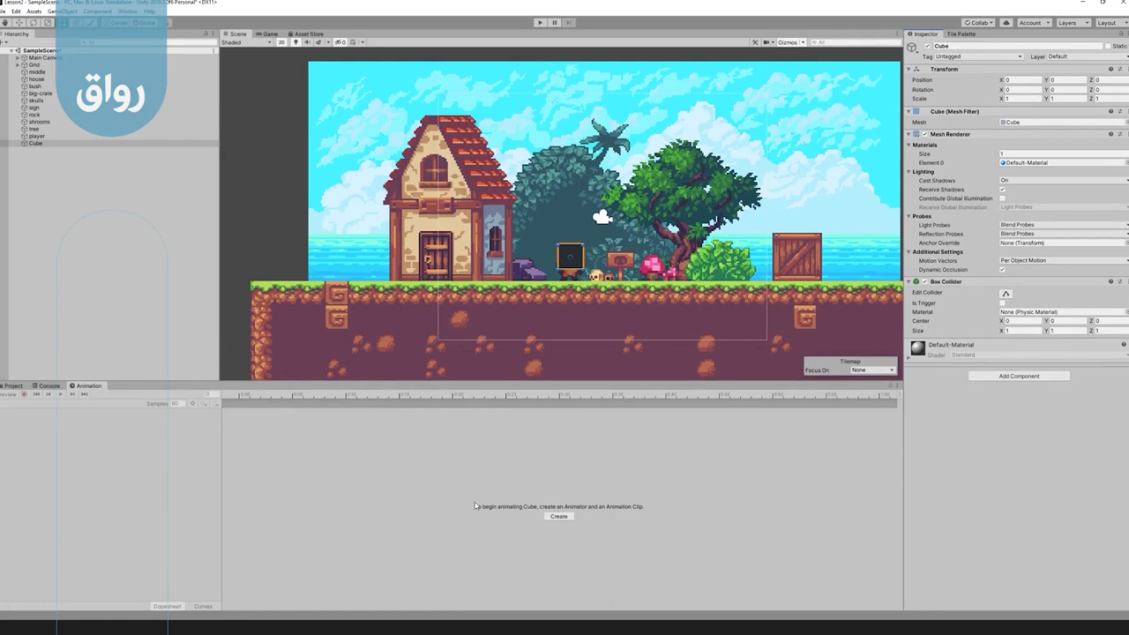
click(40, 144)
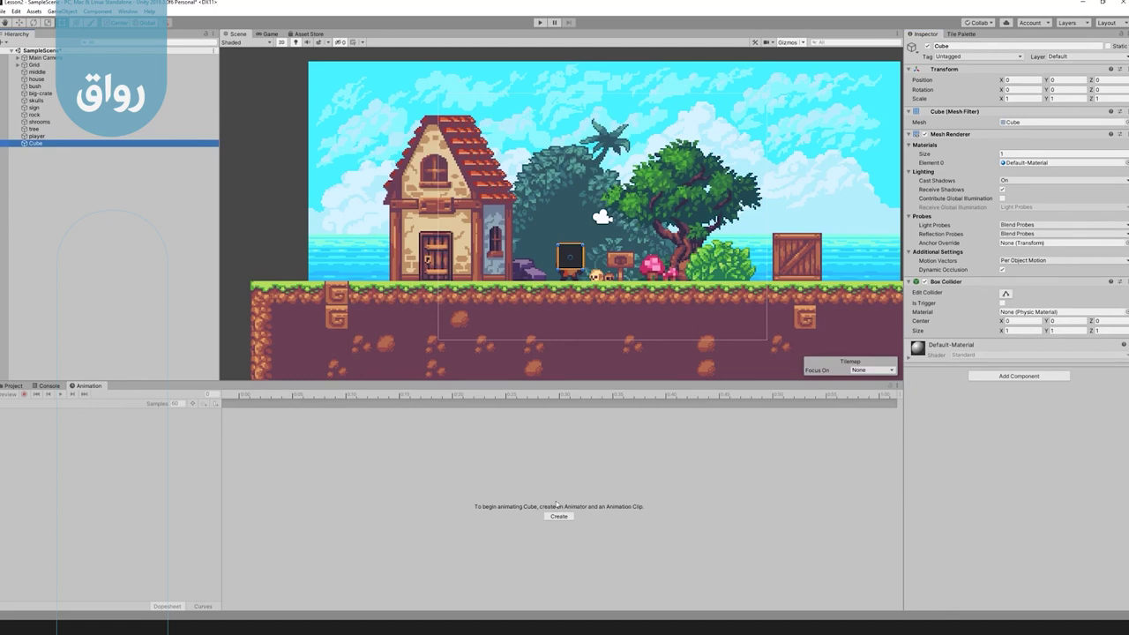
Create a new animation clip for the Cube and save it as Cube_Move.anim.
click(564, 516)
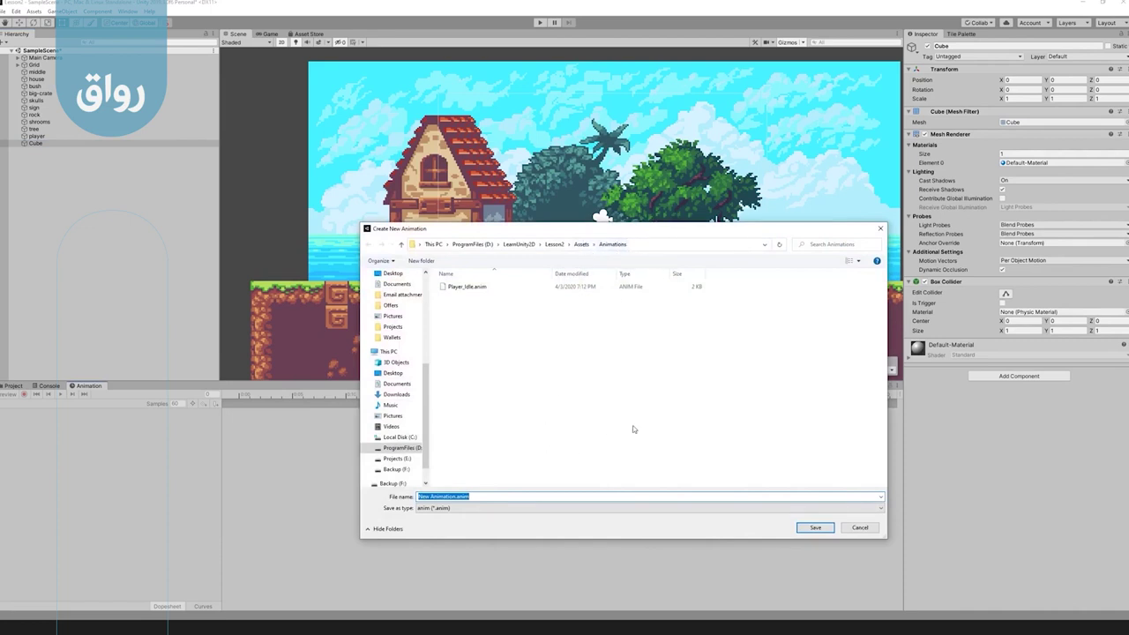
click(465, 496)
drag(456, 496, 417, 497)
text(Cube_)
text(Move)
click(823, 529)
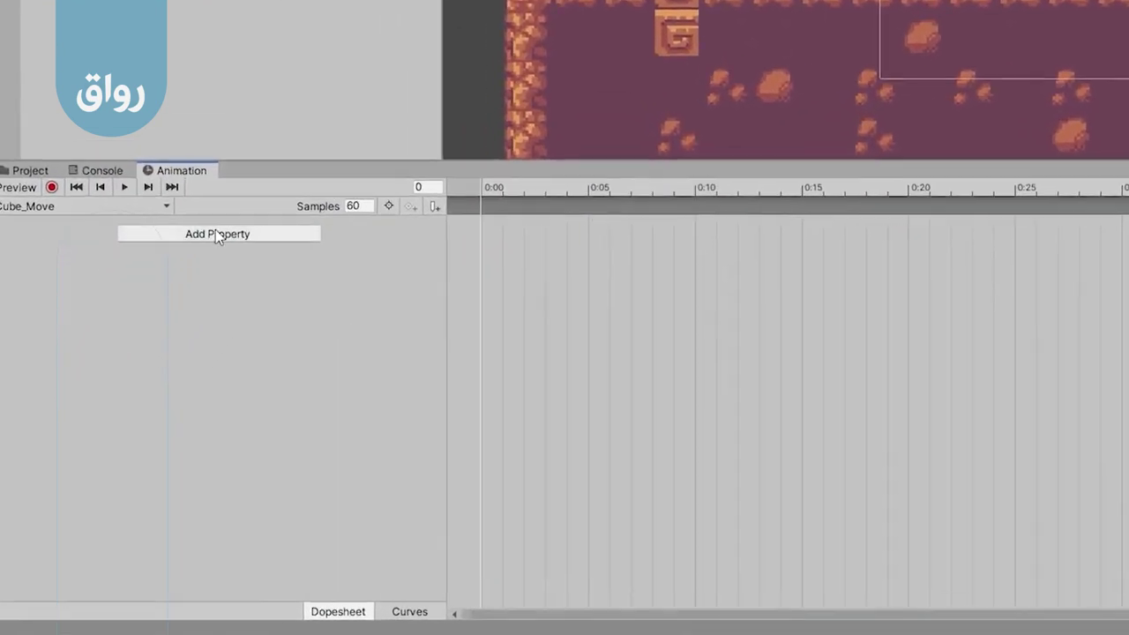
Add Transform > Position as an animated property and select the Cube : Position track.
click(106, 416)
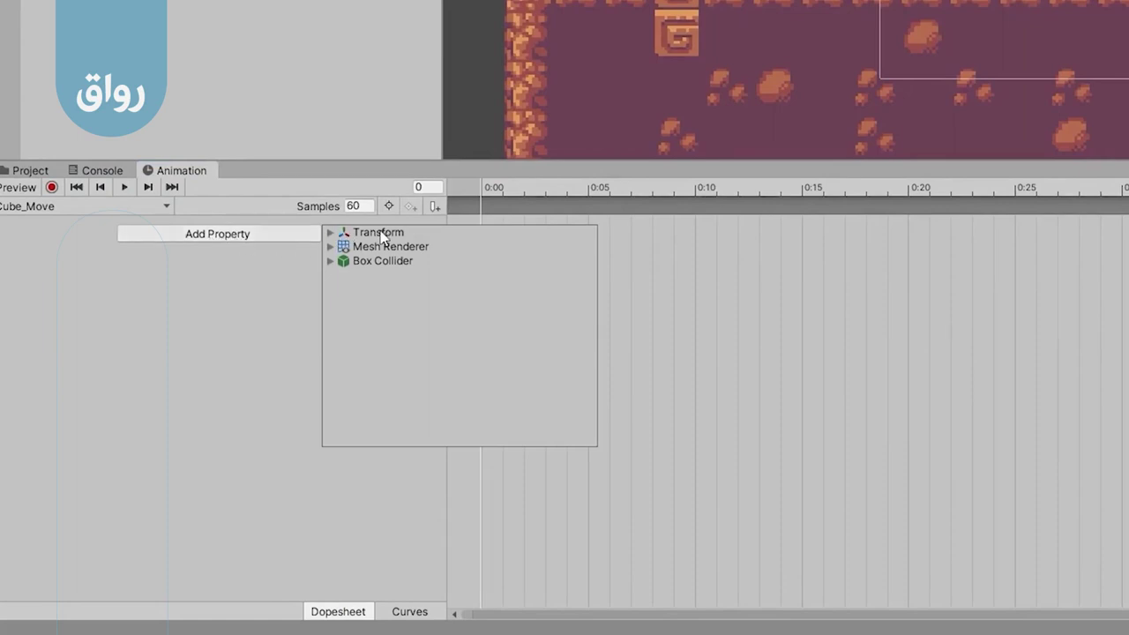
click(329, 232)
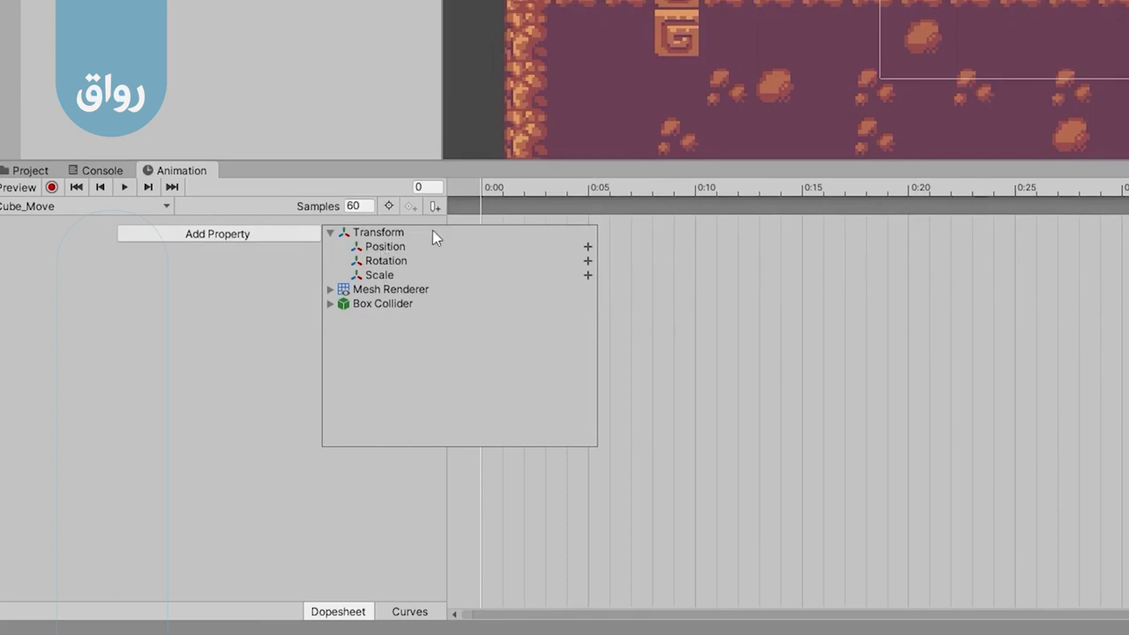
click(588, 248)
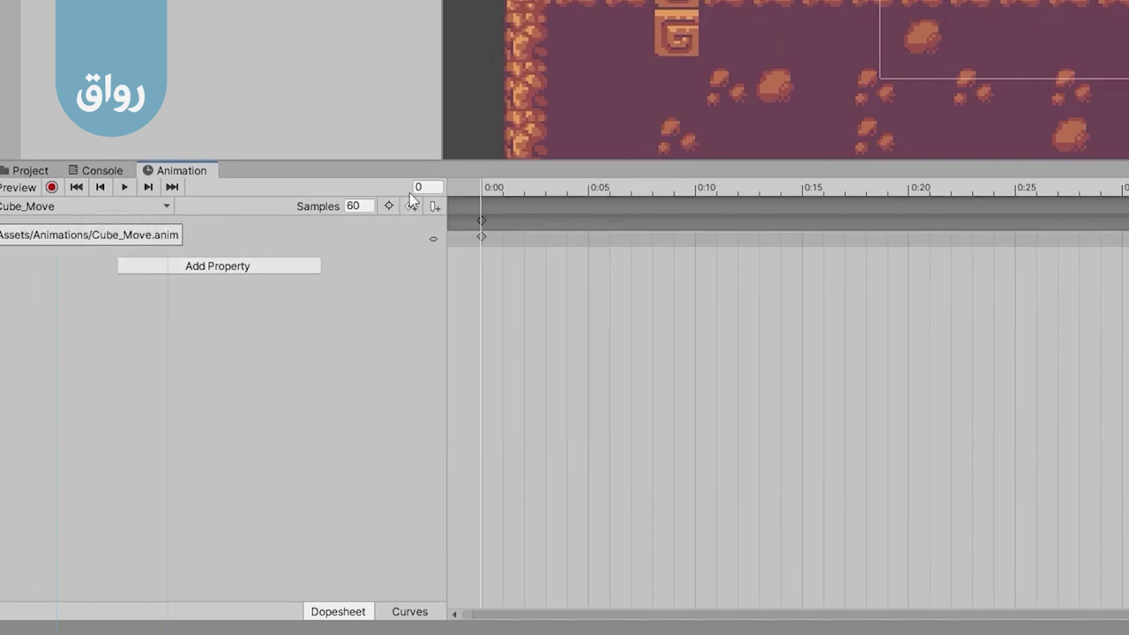
click(480, 237)
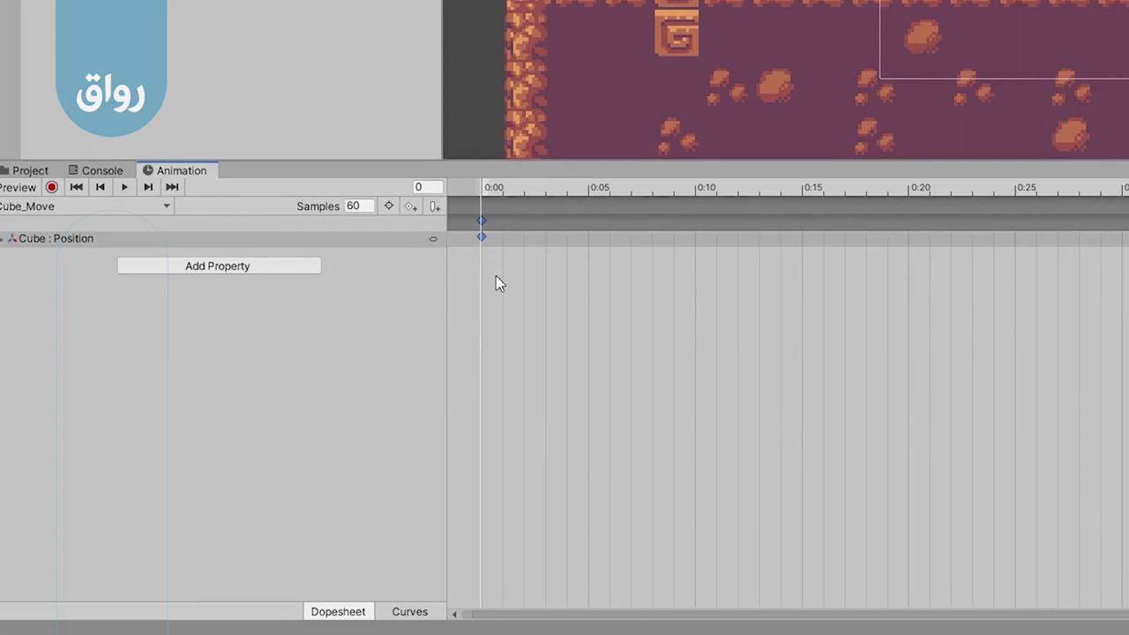
Add a Position keyframe at frame 30, then return the playhead to frame 0.
drag(484, 188, 588, 205)
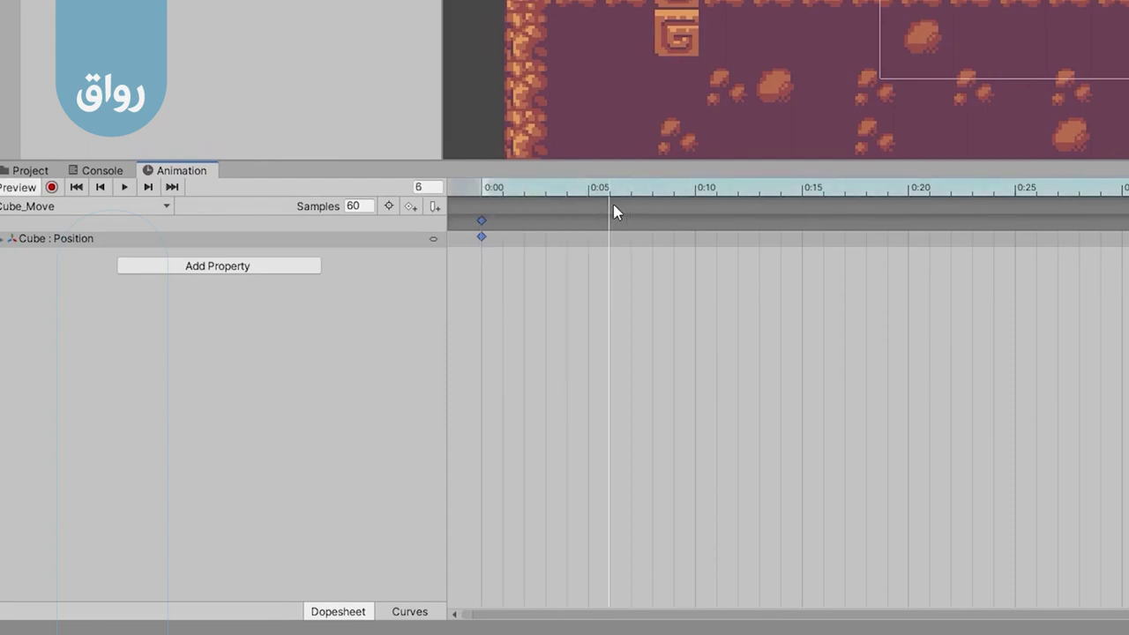
mouse_move(588, 205)
mouse_down()
mouse_move(921, 220)
mouse_move(482, 247)
mouse_up()
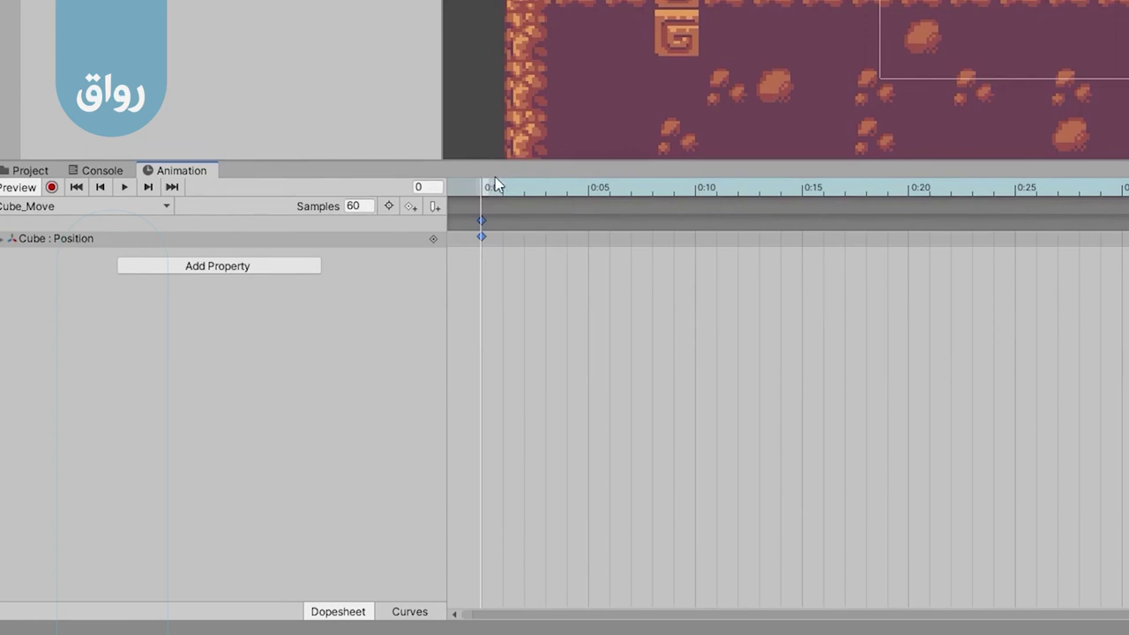
click(482, 233)
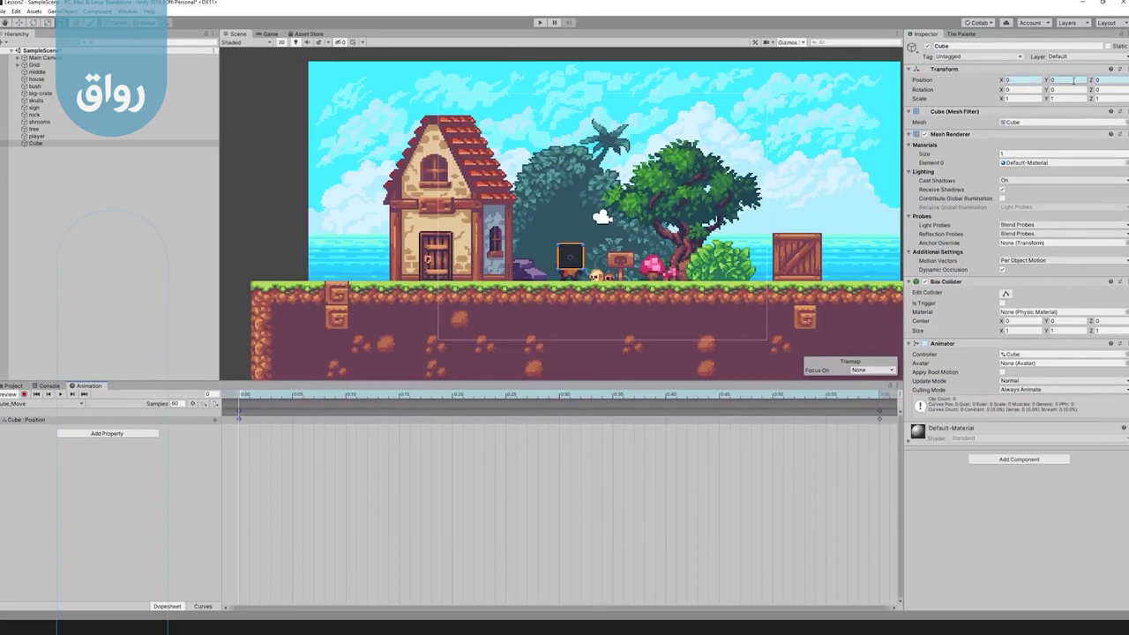
click(559, 394)
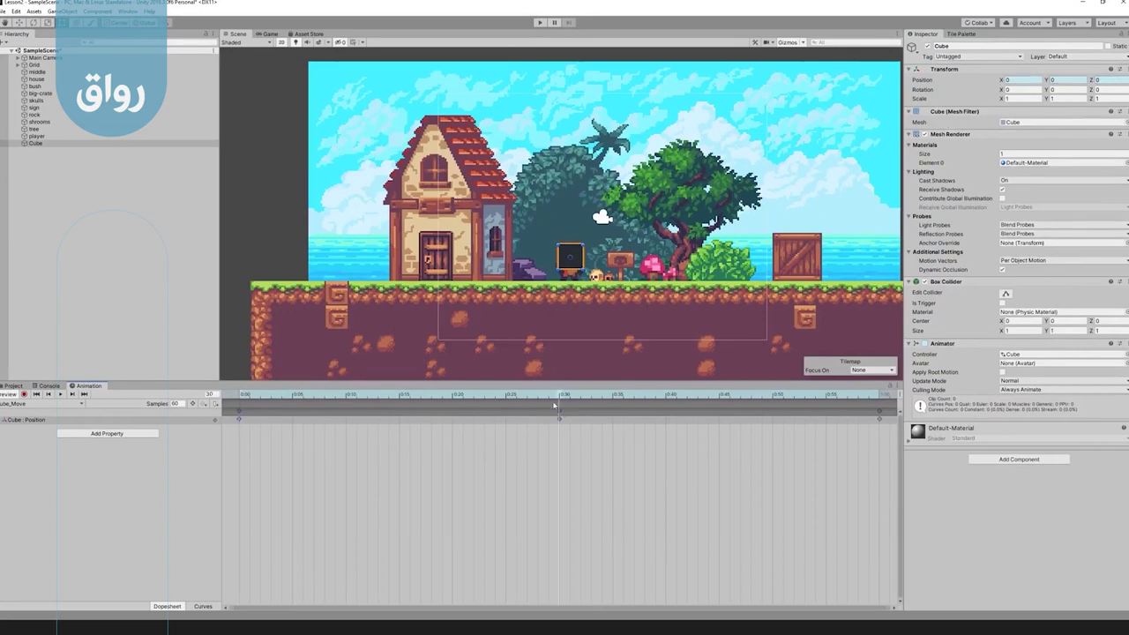
drag(561, 404, 238, 404)
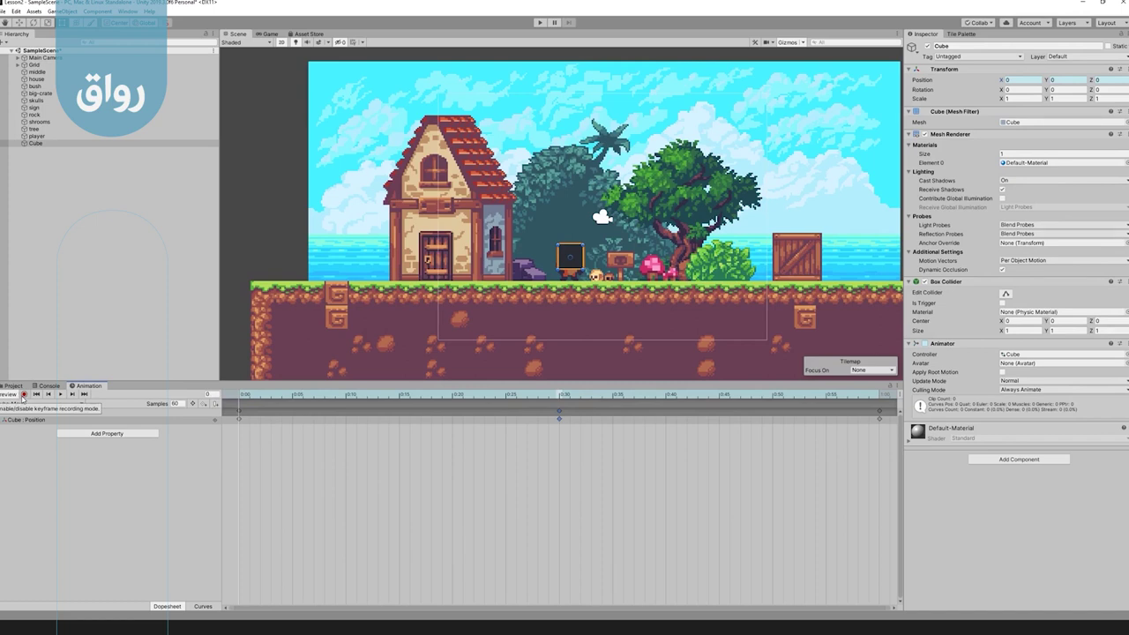
With recording on, key the Cube at frame 30 to X 4.61, Y 4.81, Z 0.
click(24, 394)
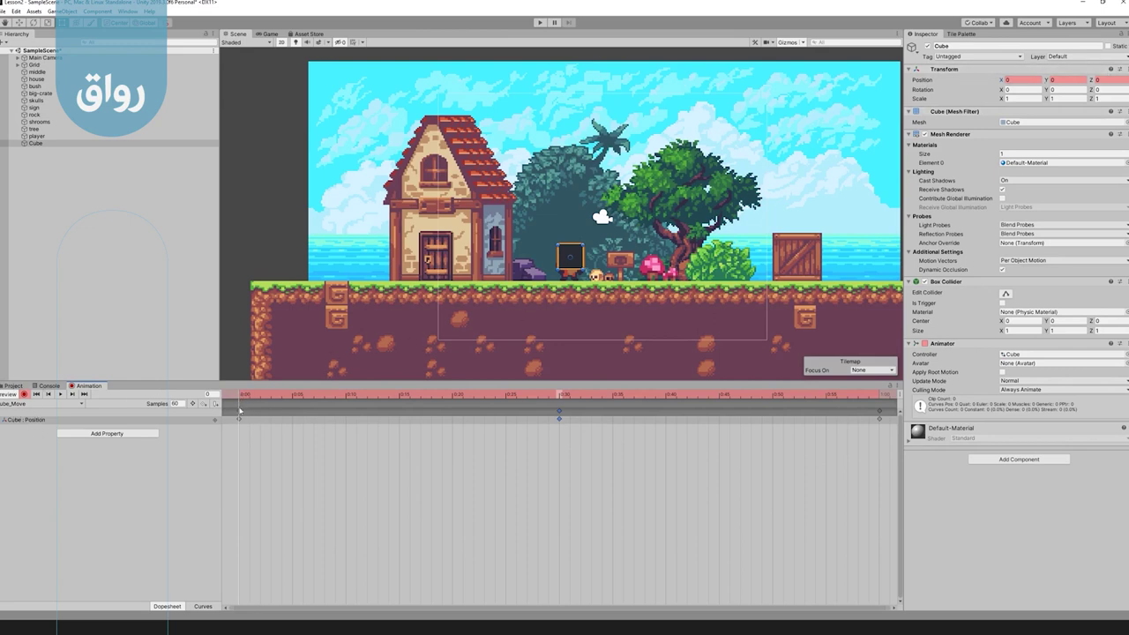
drag(241, 396, 560, 416)
drag(1046, 79, 1125, 88)
click(1109, 81)
text(0)
key(Return)
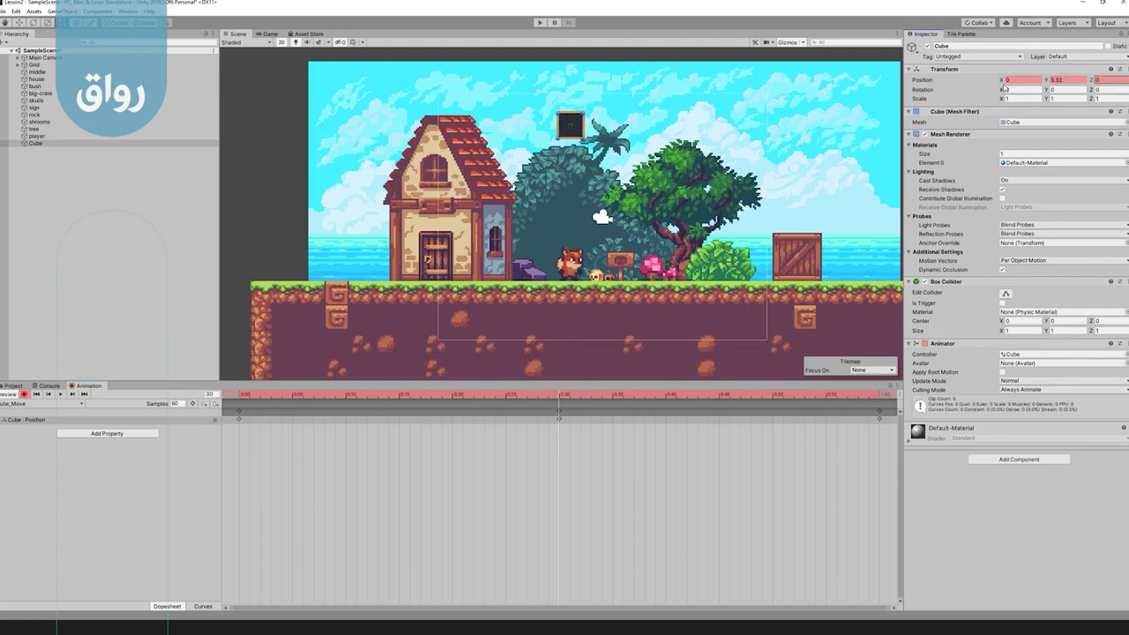
drag(1005, 83, 1081, 84)
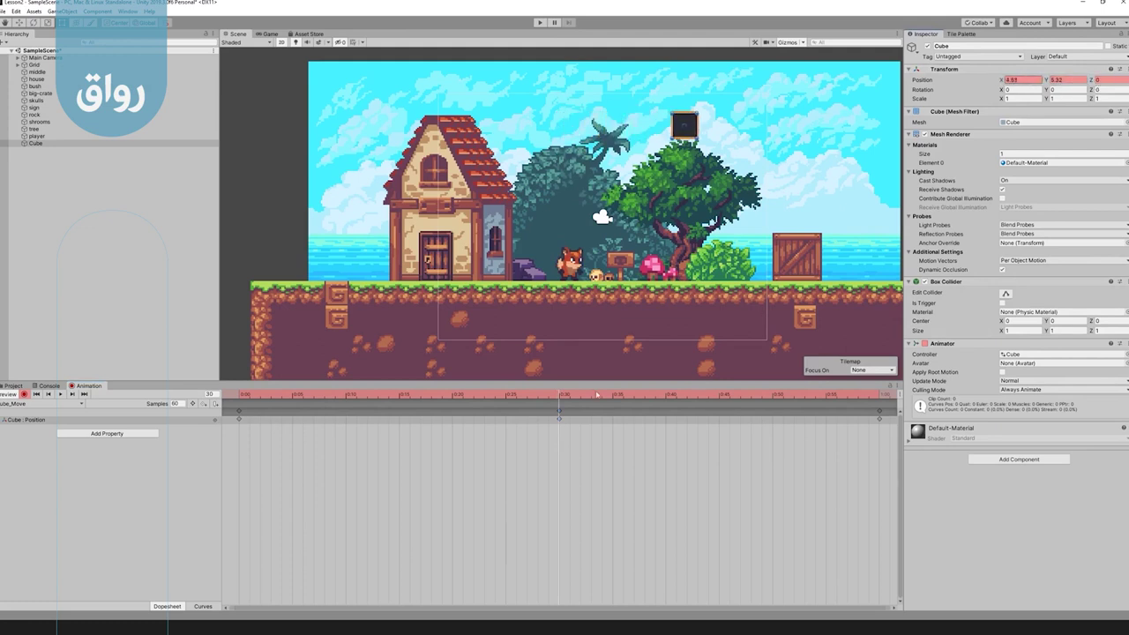
Key the Cube at frame 40 to X -2.45, Y about 3.53, then scrub back toward the start.
drag(557, 398, 188, 408)
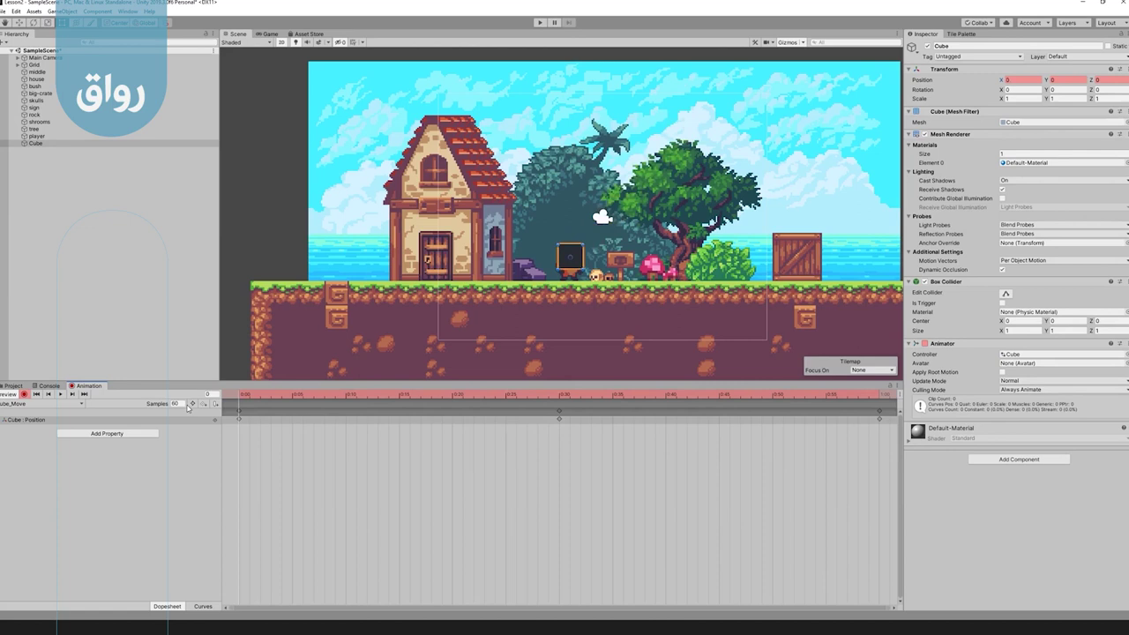
mouse_move(268, 411)
mouse_down()
mouse_move(491, 418)
mouse_move(456, 412)
mouse_up()
click(555, 416)
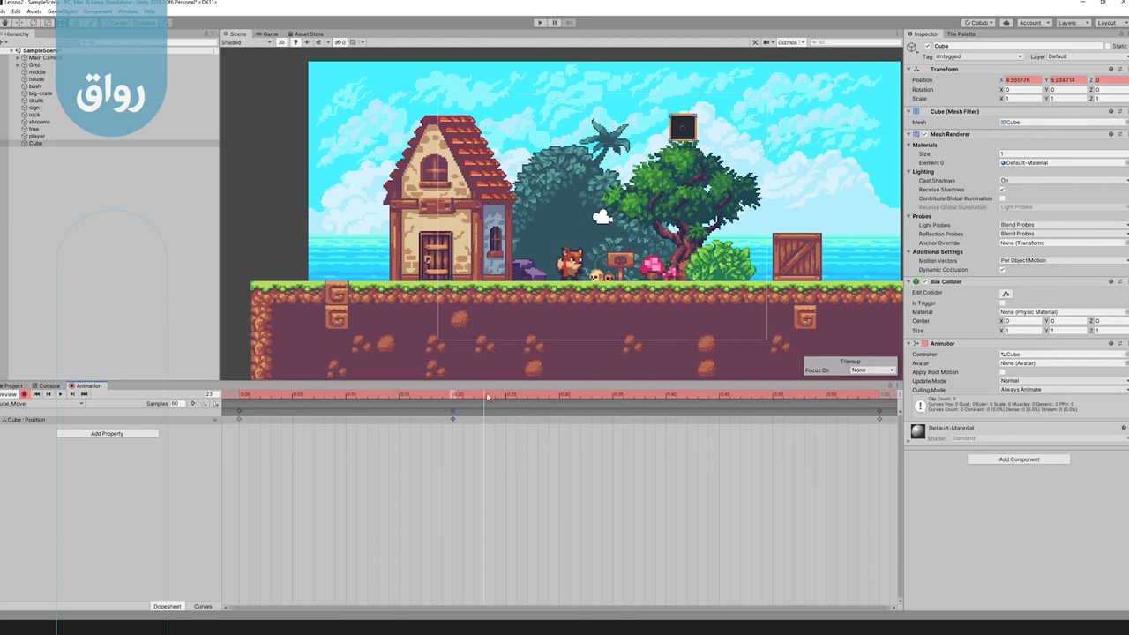
drag(487, 396, 665, 408)
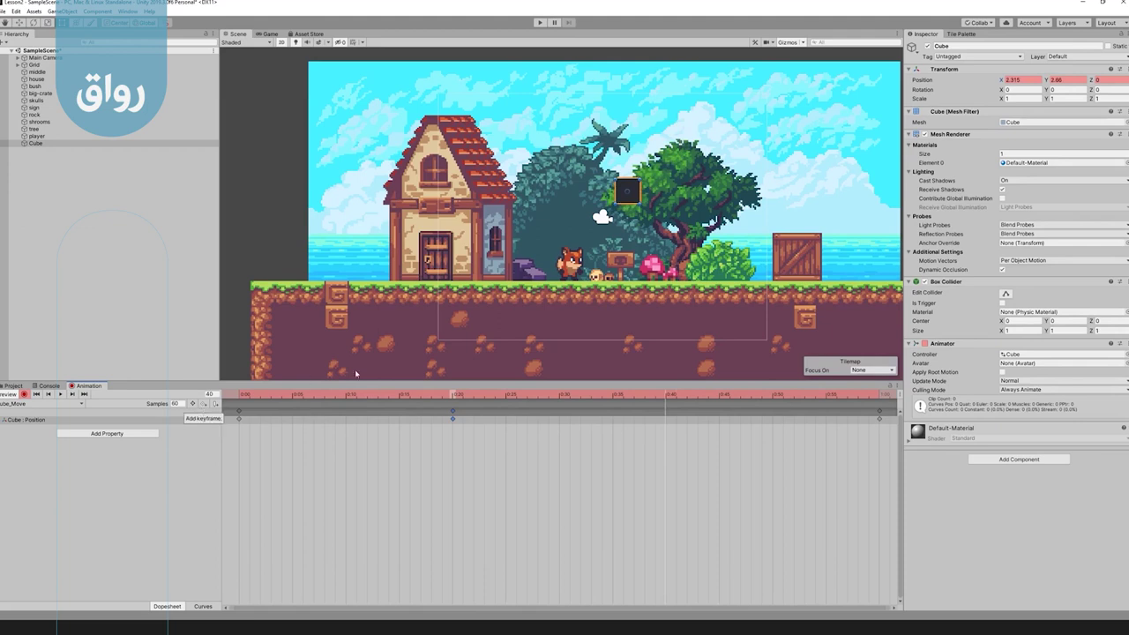
mouse_move(658, 396)
mouse_down()
mouse_move(675, 402)
mouse_move(666, 396)
mouse_up()
mouse_move(1002, 79)
mouse_down()
mouse_move(926, 82)
mouse_move(960, 82)
mouse_up()
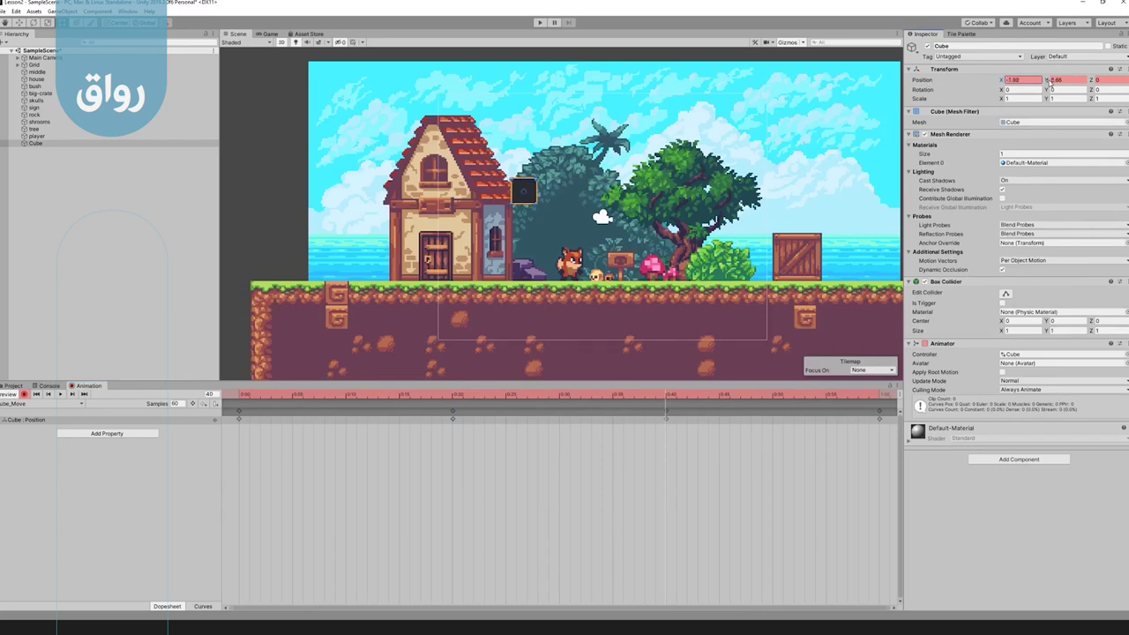
drag(1049, 84, 1076, 82)
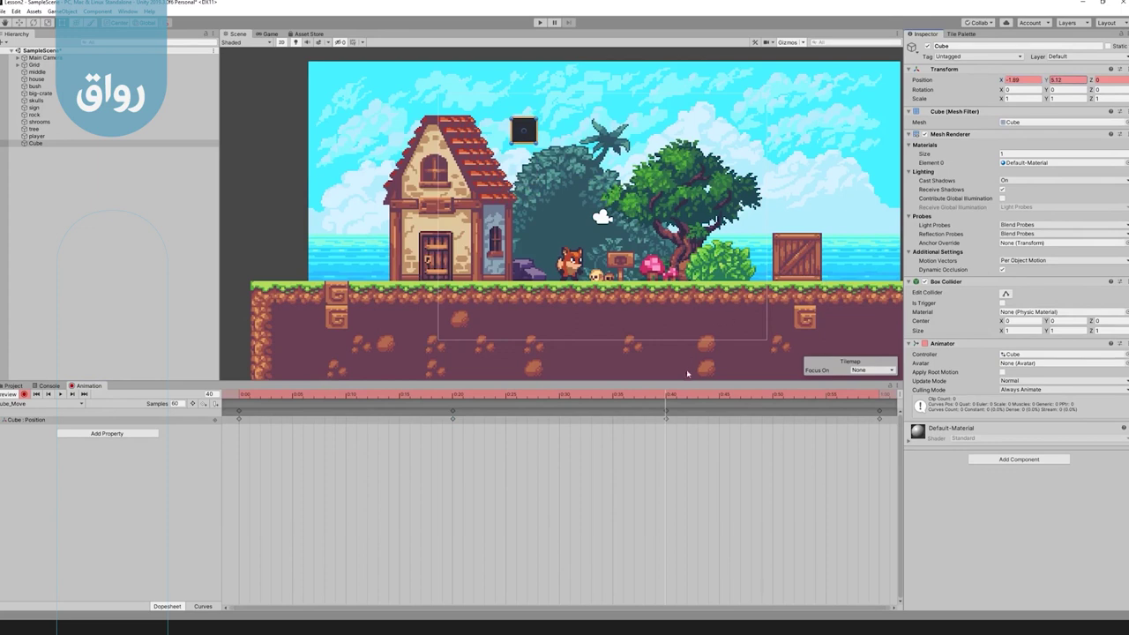
mouse_move(673, 403)
mouse_down()
mouse_move(269, 408)
mouse_move(672, 410)
mouse_move(861, 428)
mouse_move(219, 426)
mouse_up()
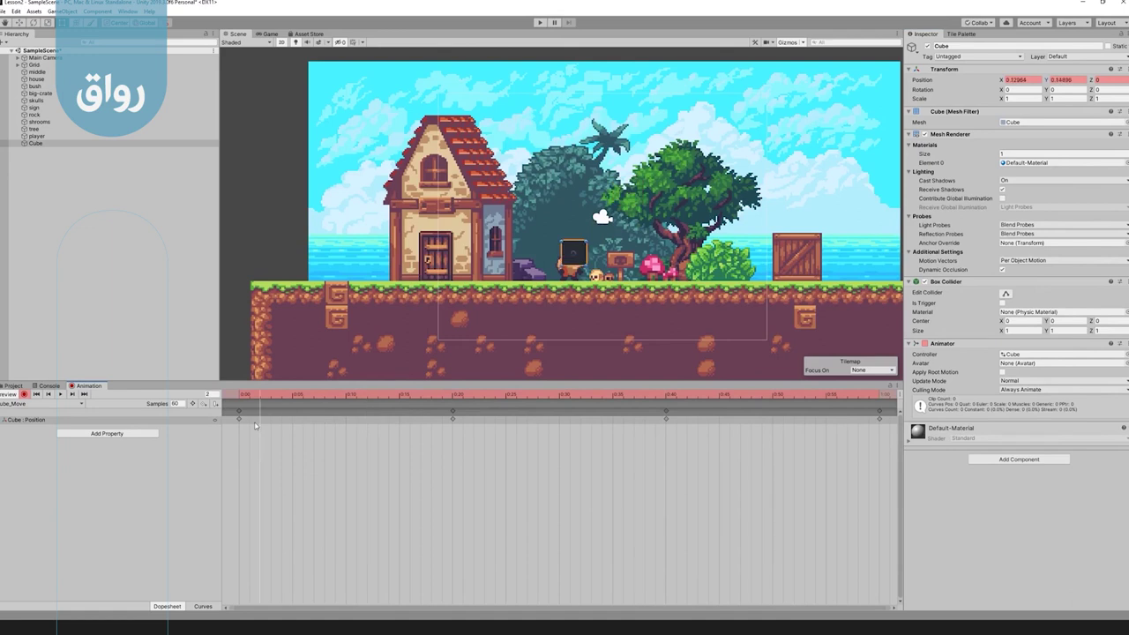
Play the Cube_Move preview, then bring up the Add Property list.
click(59, 394)
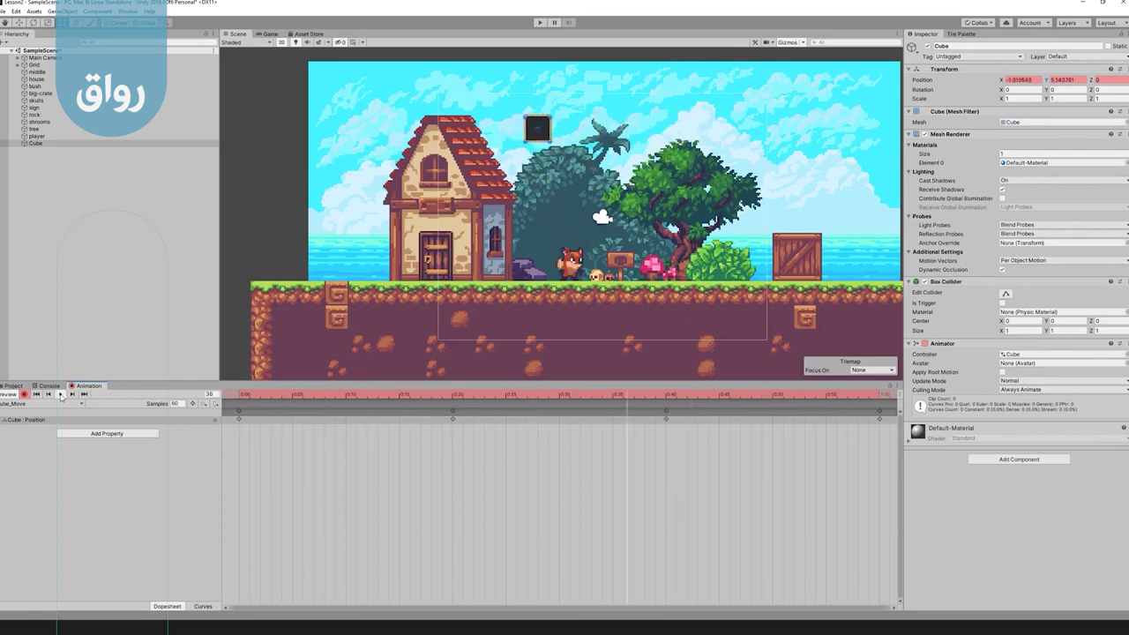
click(100, 436)
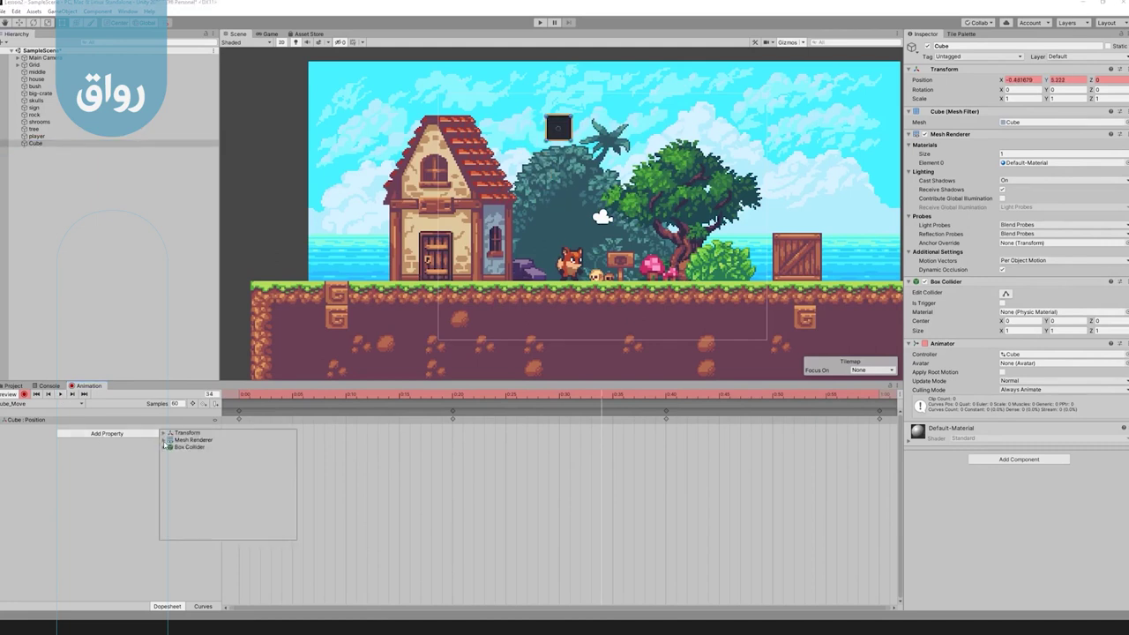
Browse the animatable properties and add Transform > Rotation as a track.
click(163, 441)
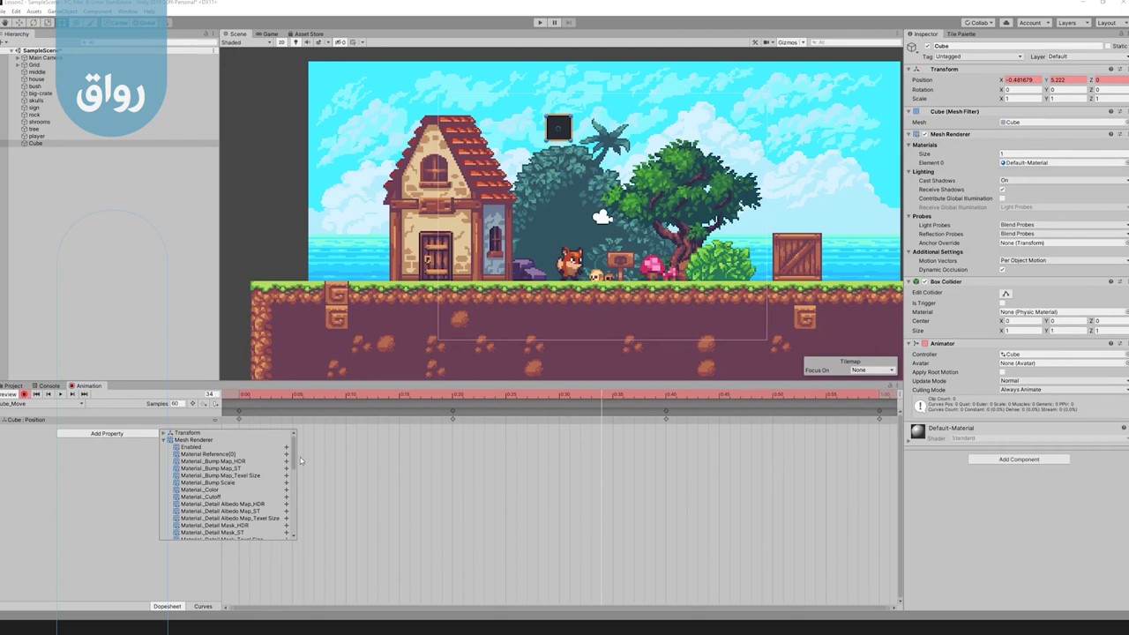
scroll(287, 494, down, 3)
scroll(286, 503, down, 4)
scroll(286, 510, down, 4)
scroll(287, 510, up, 5)
scroll(287, 494, up, 5)
click(164, 440)
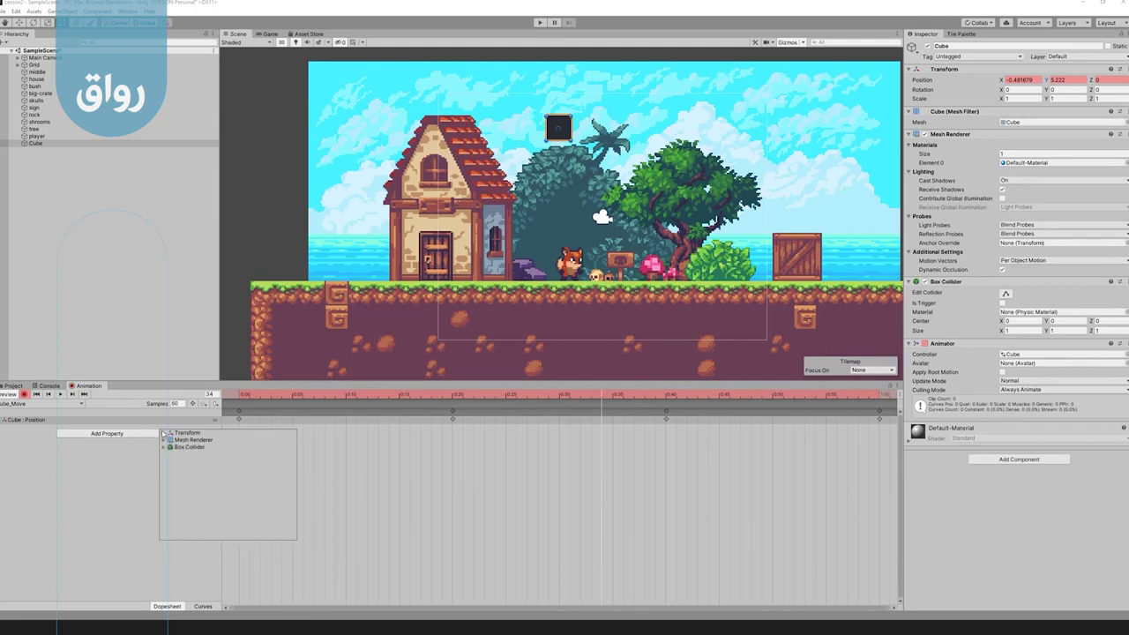
click(163, 433)
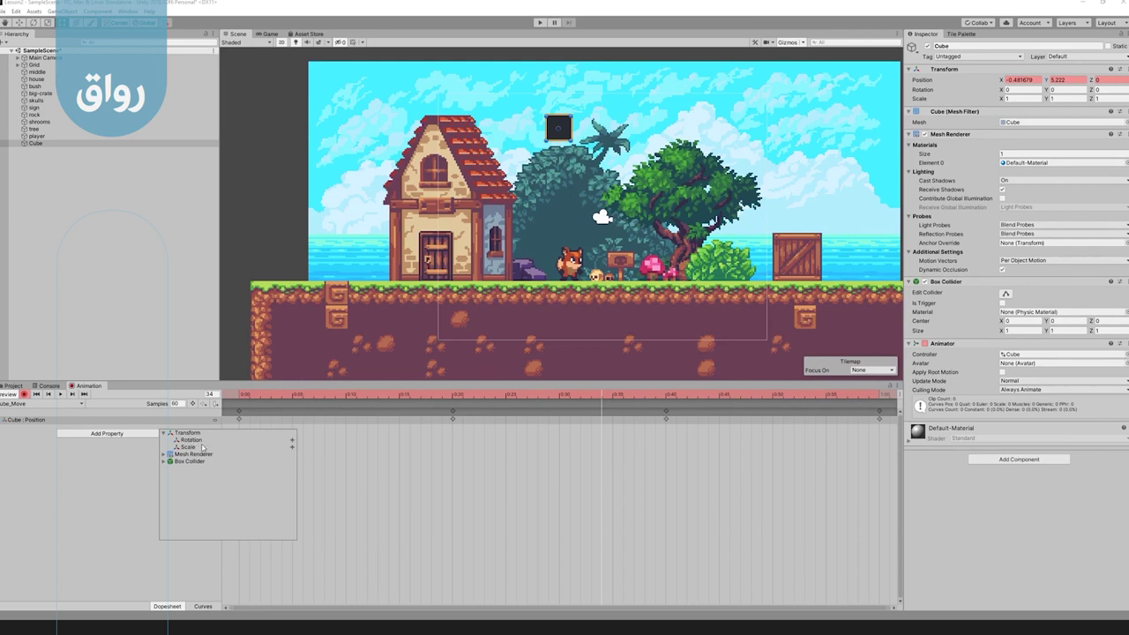
click(292, 440)
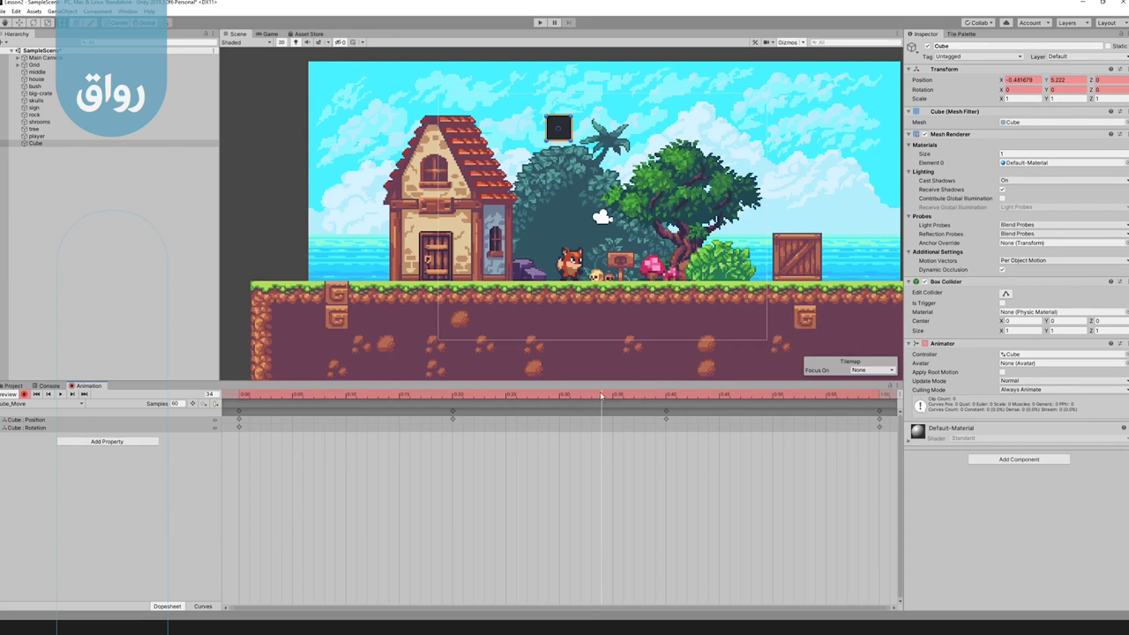
Check the Rotation keys at 0:00 and 1:00, then place the playhead at frame 30.
drag(287, 397, 239, 396)
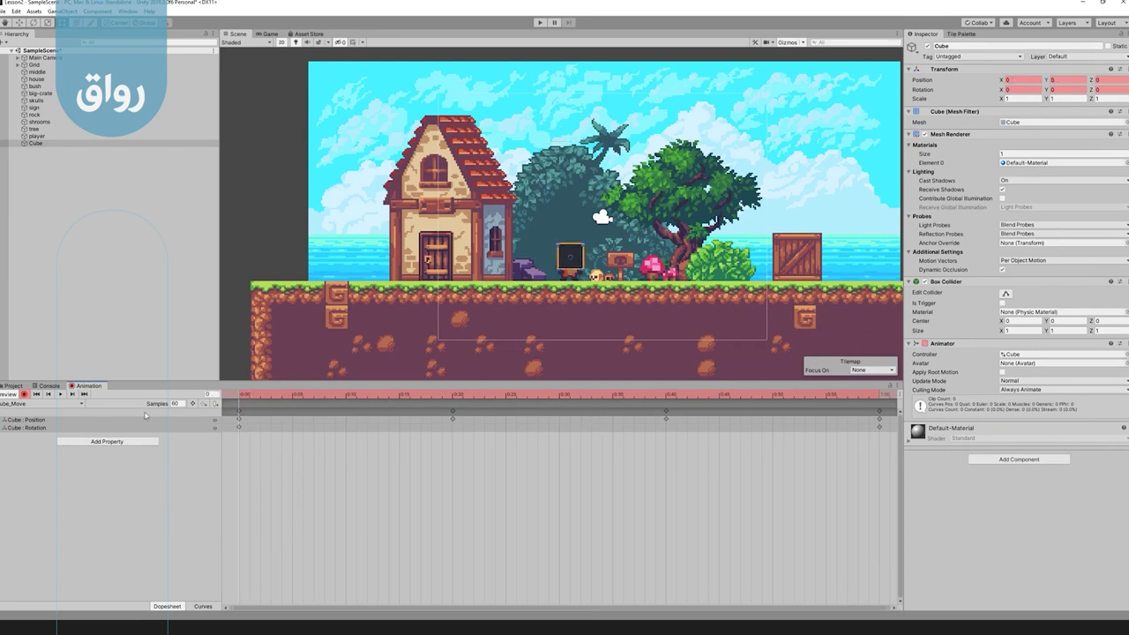
click(239, 428)
drag(239, 429, 880, 431)
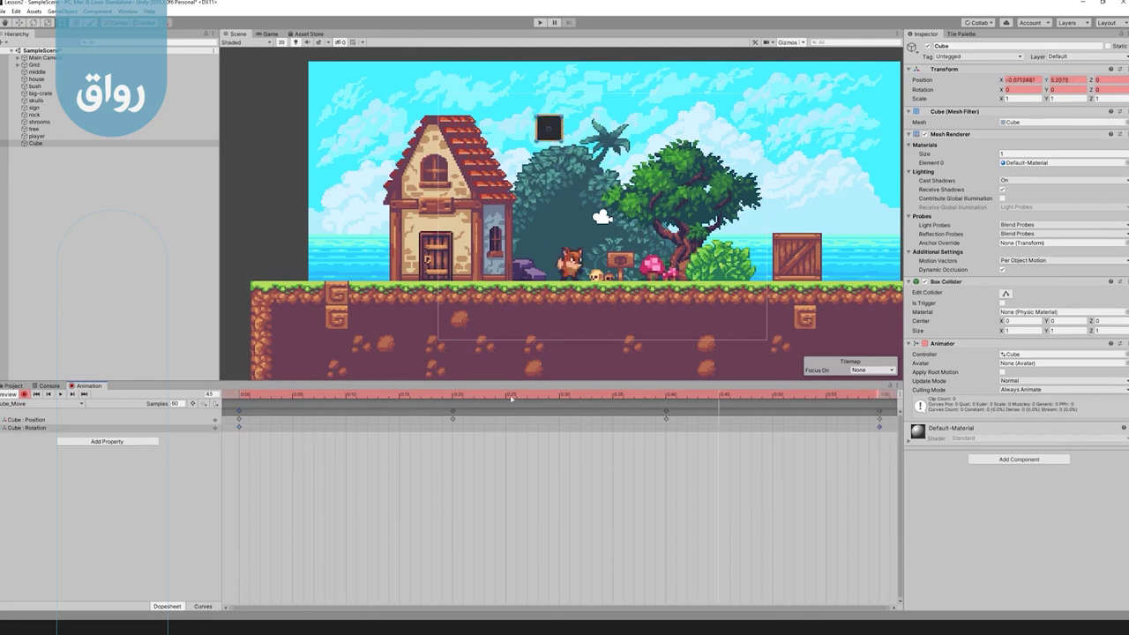
click(239, 429)
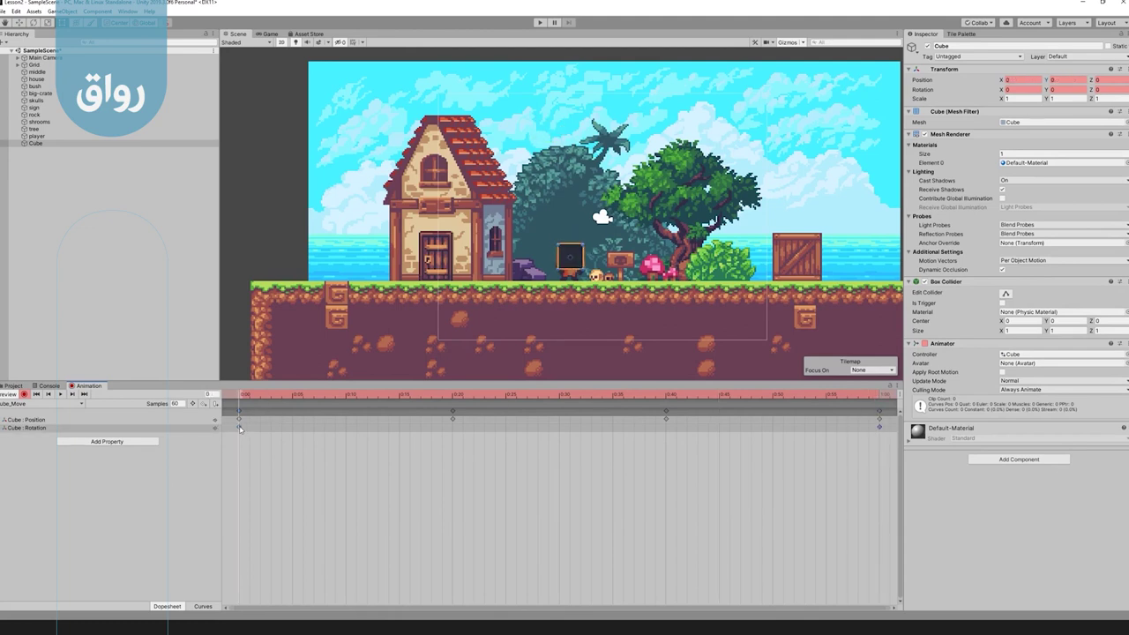
click(879, 429)
drag(272, 404, 560, 427)
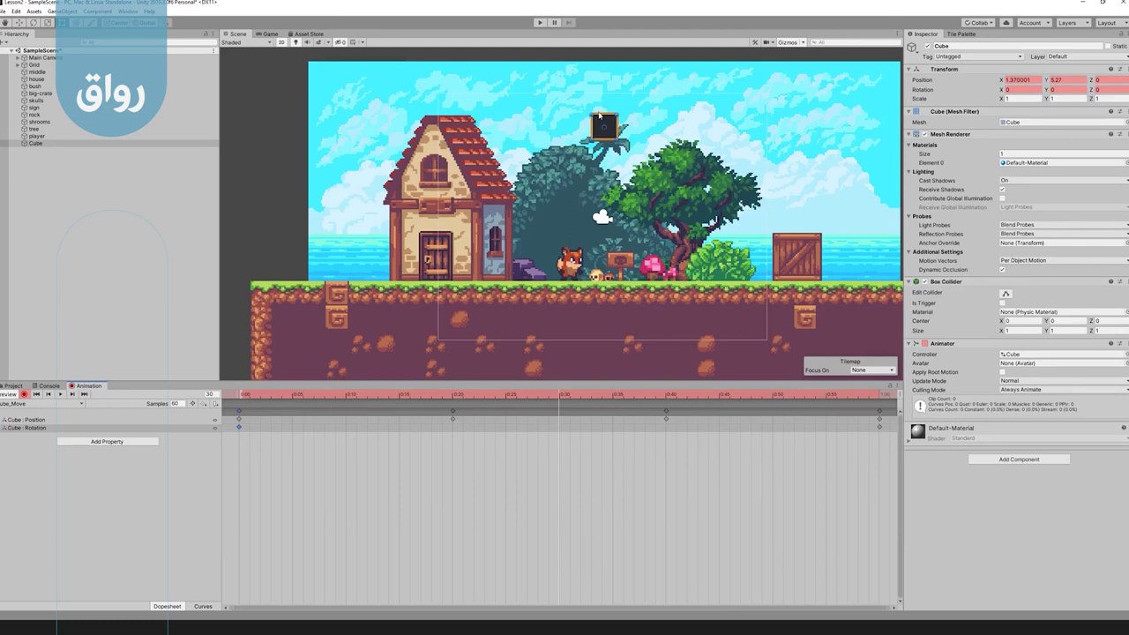
At frame 30, try a Y rotation of 10.51 and an X tilt, undoing both.
click(1055, 90)
text(10.51)
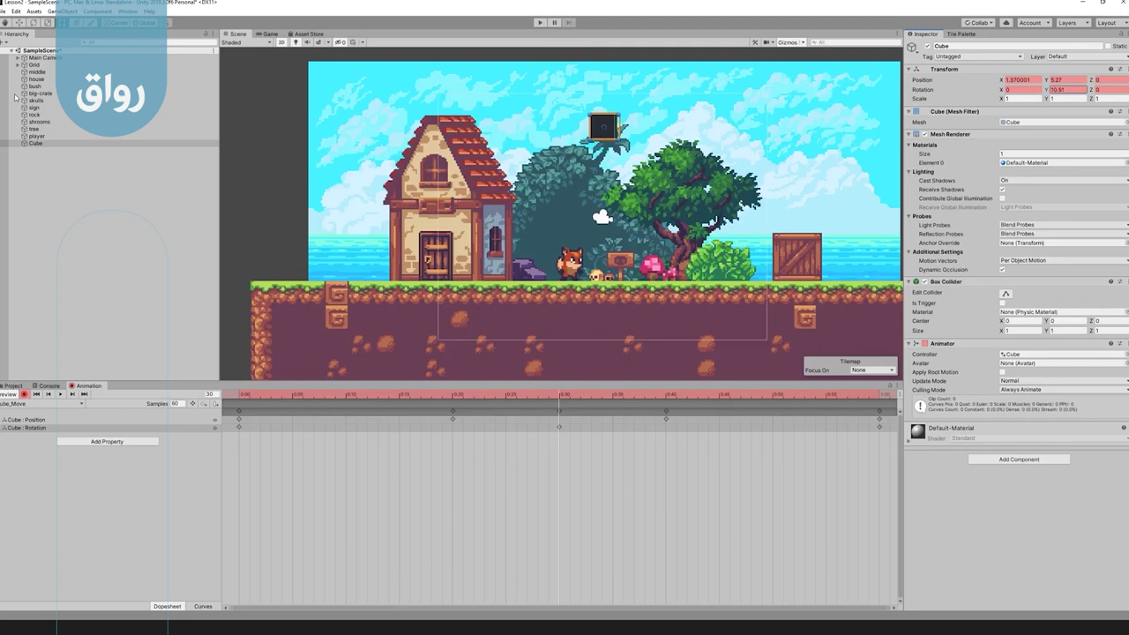
key(ctrl+z)
drag(1002, 89, 234, 123)
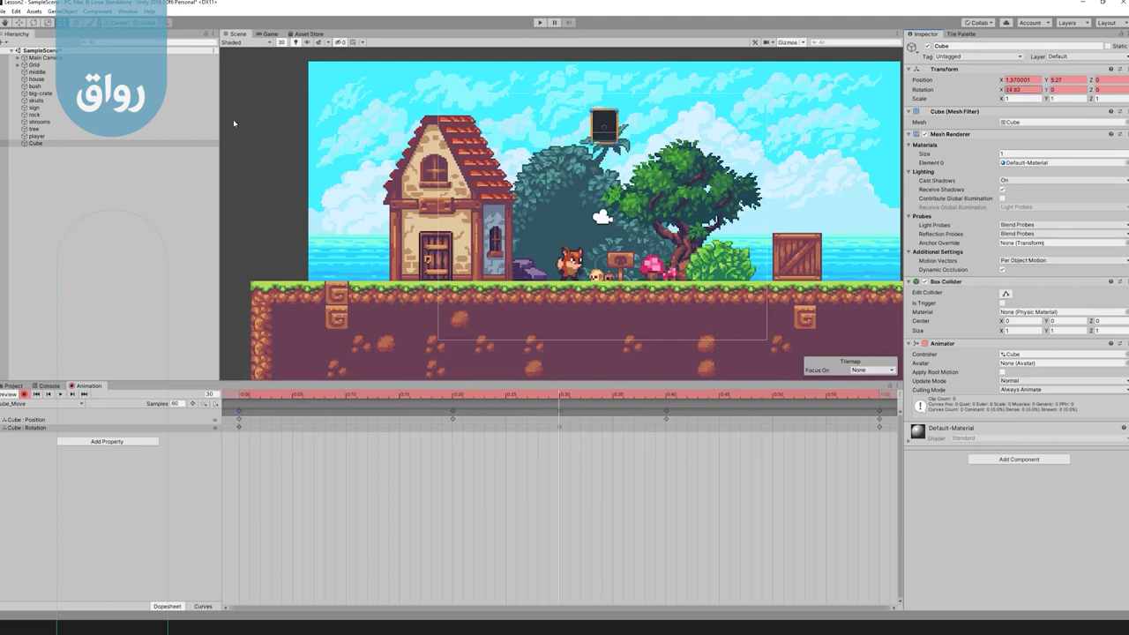
key(ctrl+z)
Key Rotation Z to 90 at frame 30 and scrub the timeline to watch it spin.
mouse_move(1091, 89)
mouse_down()
mouse_move(99, 182)
mouse_move(168, 187)
mouse_move(1111, 96)
mouse_up()
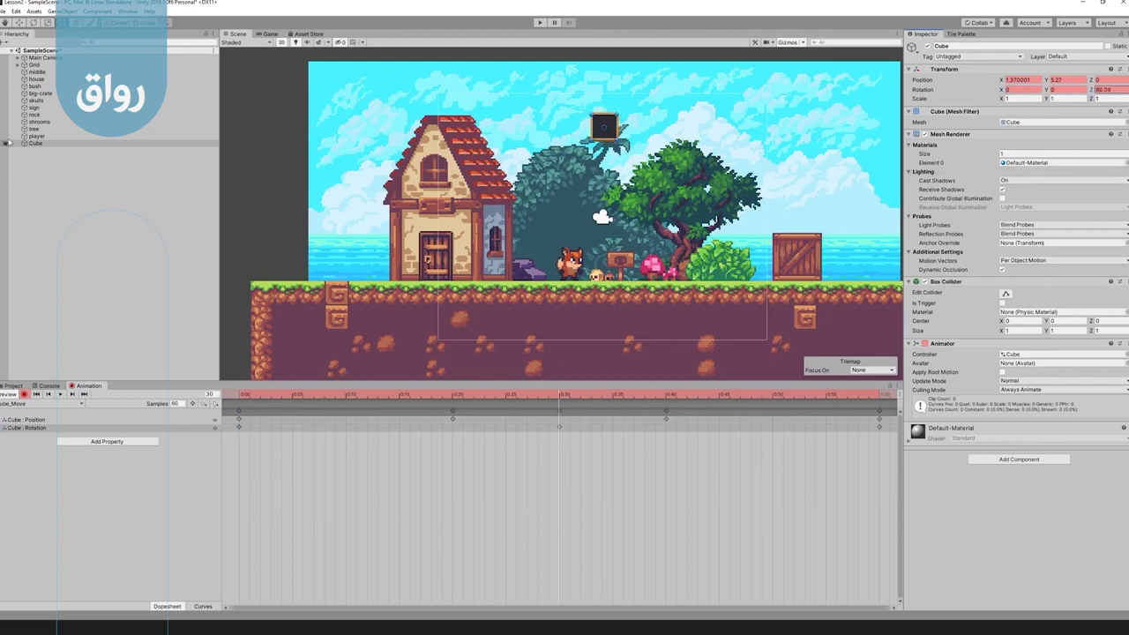
click(1111, 92)
text(90)
mouse_move(559, 395)
mouse_down()
mouse_move(250, 396)
mouse_move(224, 410)
mouse_move(561, 454)
mouse_up()
mouse_move(559, 401)
mouse_down()
mouse_move(781, 422)
mouse_move(233, 426)
mouse_up()
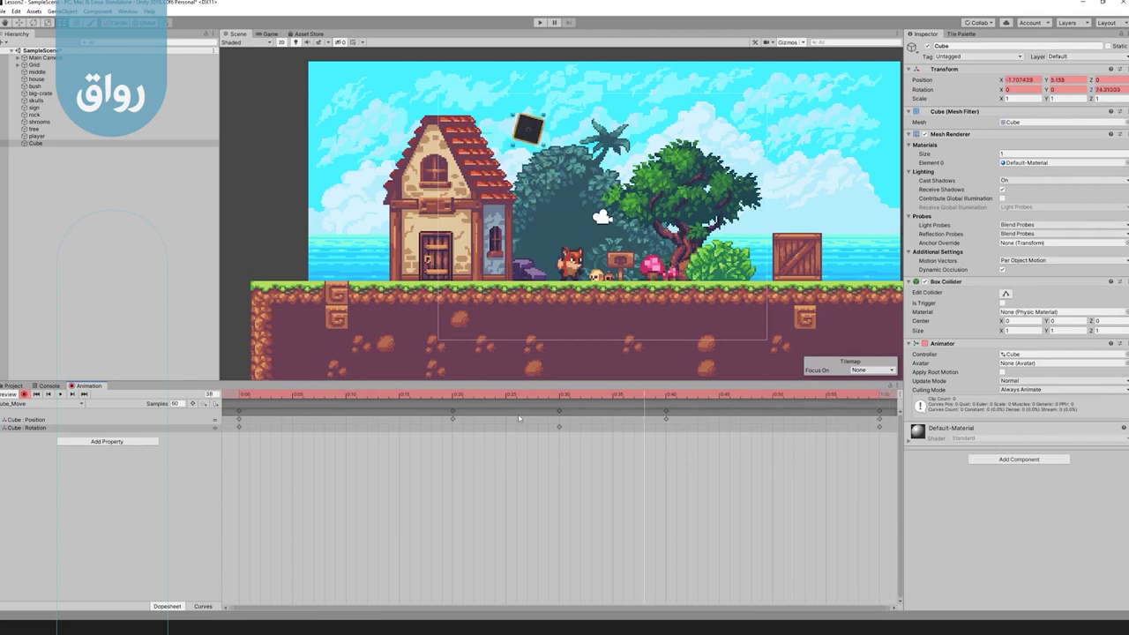
Play and stop the move-and-spin preview, then select Cube_Move's Samples field.
click(60, 394)
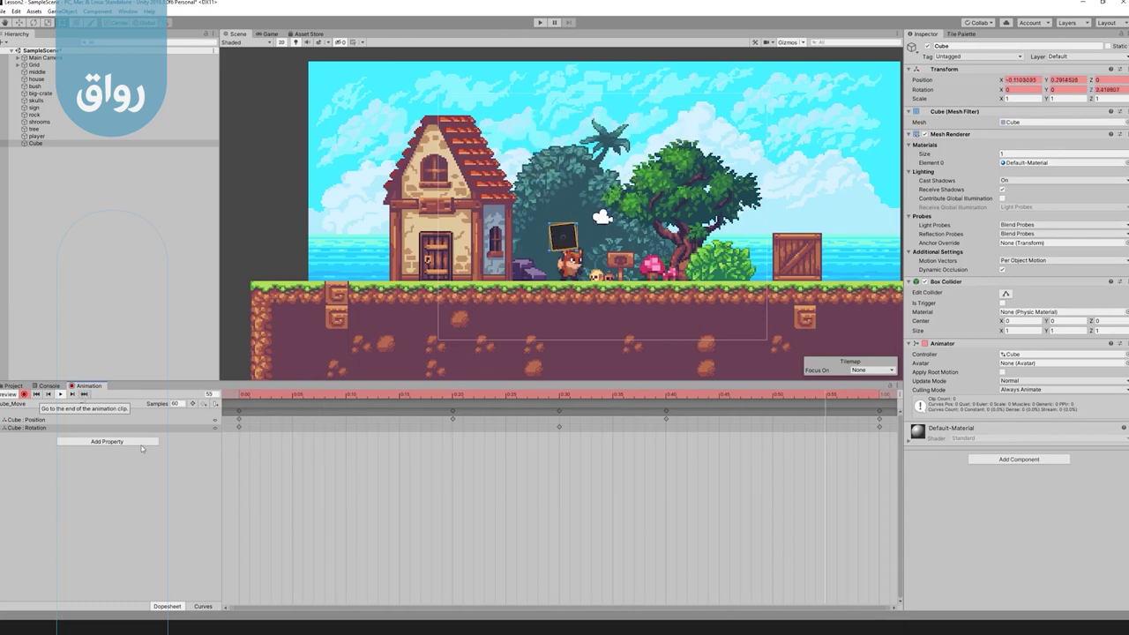
click(240, 394)
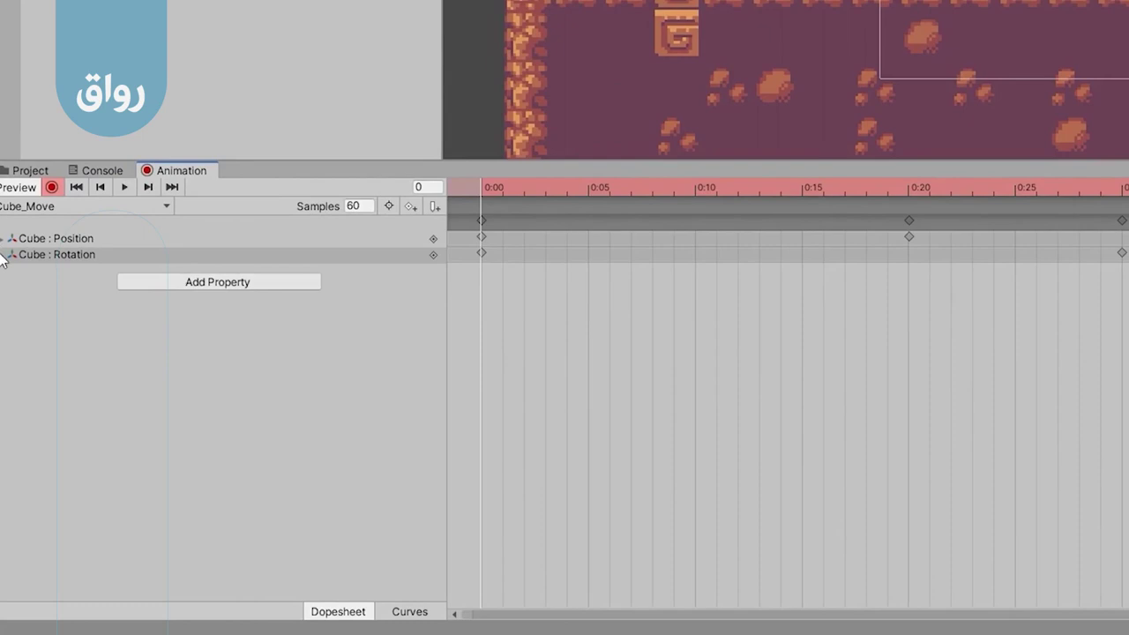
click(345, 208)
Apply a sample rate of 300 and play the sped-up clip.
text(0)
key(Return)
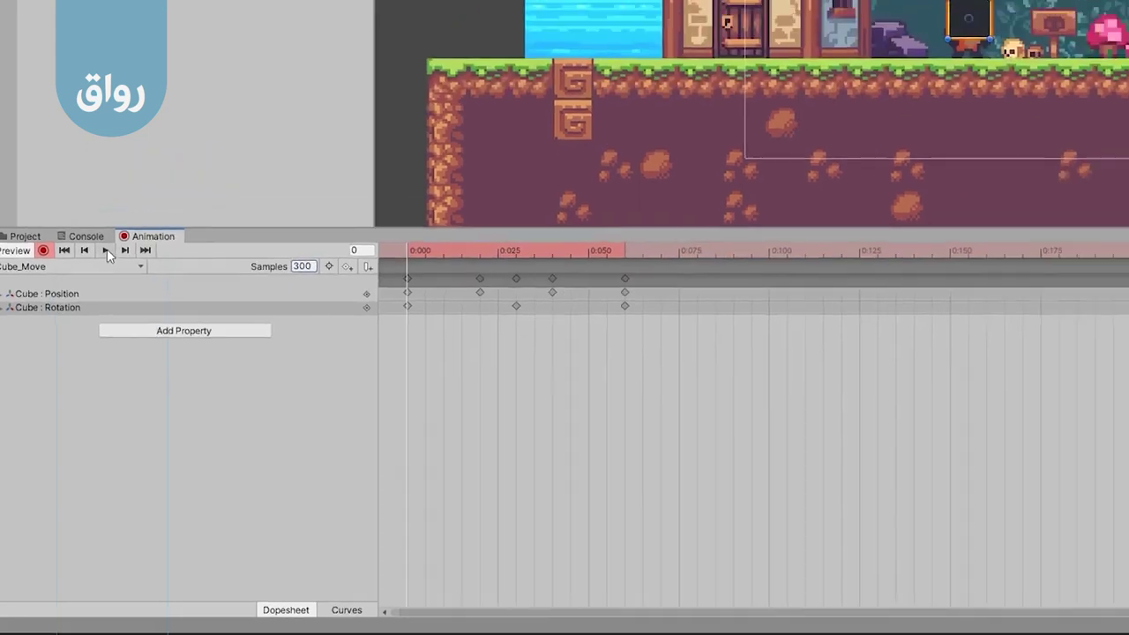
click(60, 394)
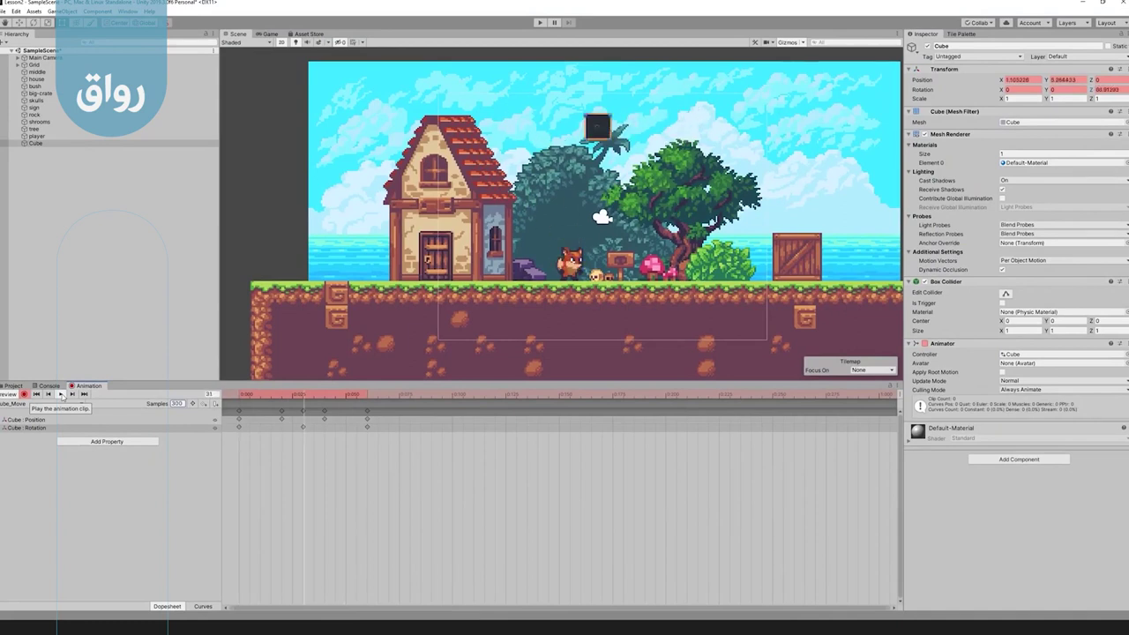
Change Samples to 10 and play the slowed-down clip.
click(178, 403)
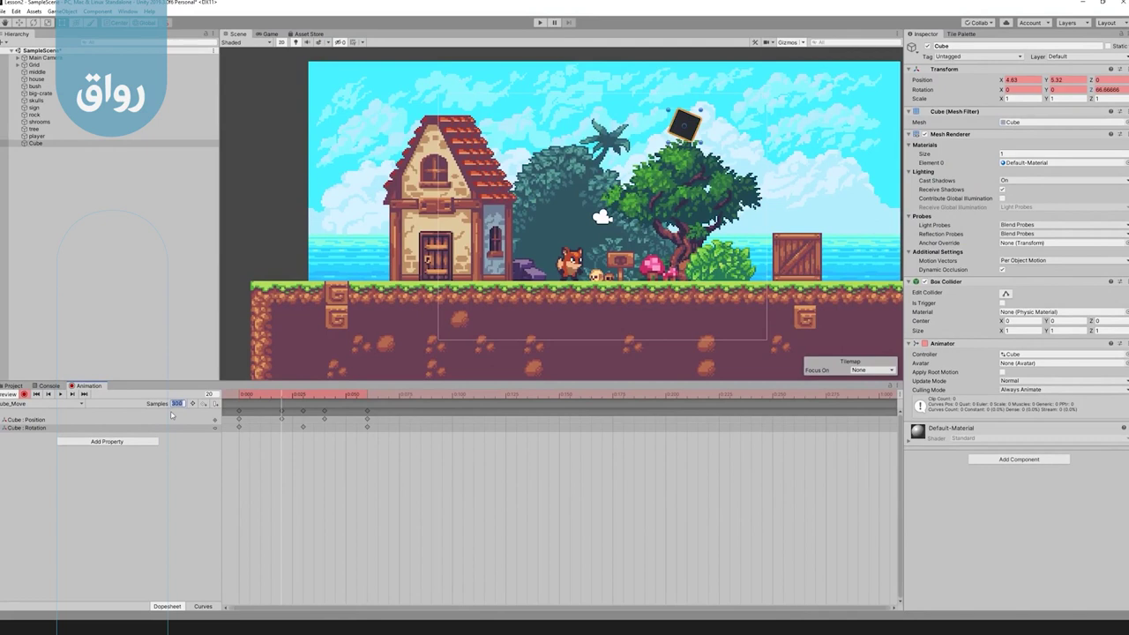
text(10)
key(Return)
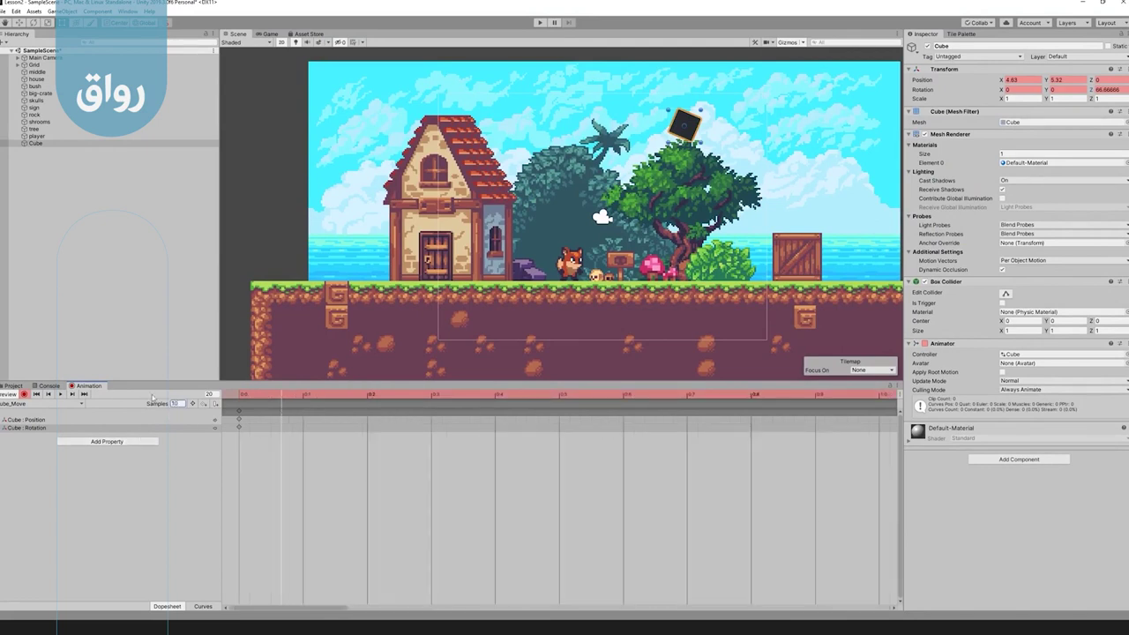
click(59, 396)
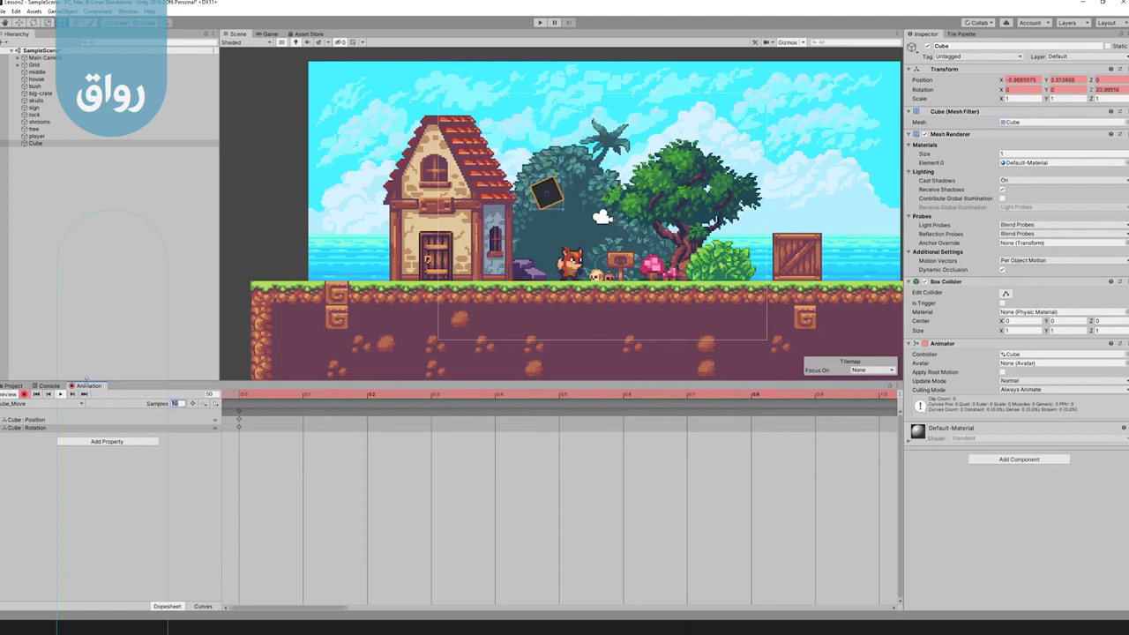
Restore the Cube_Move sample rate to 60.
click(177, 403)
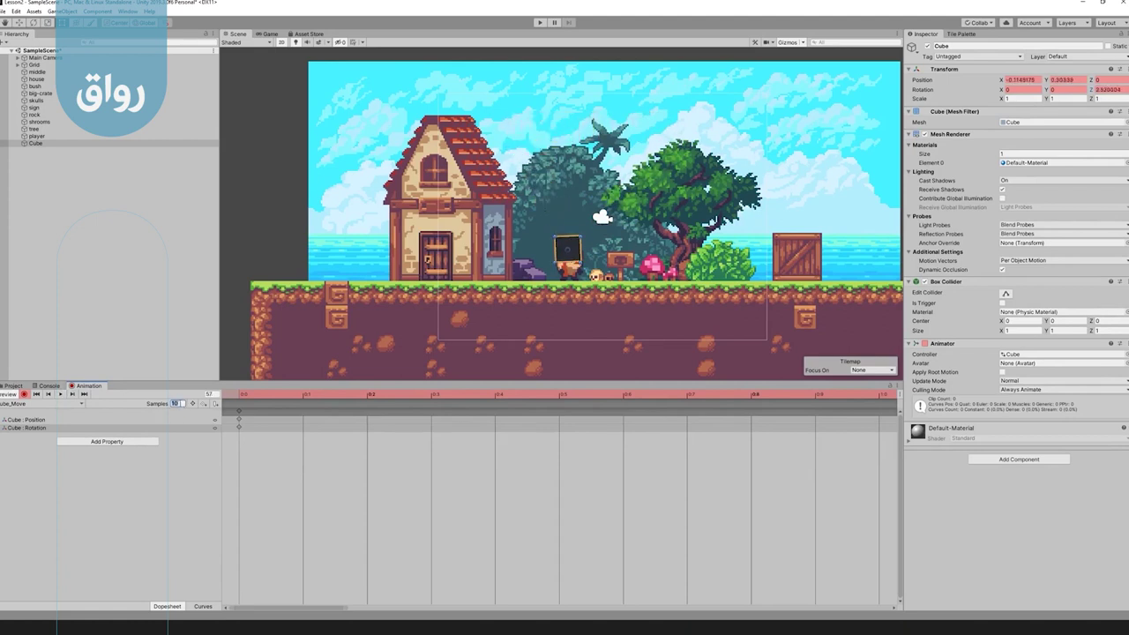
text(60)
key(Return)
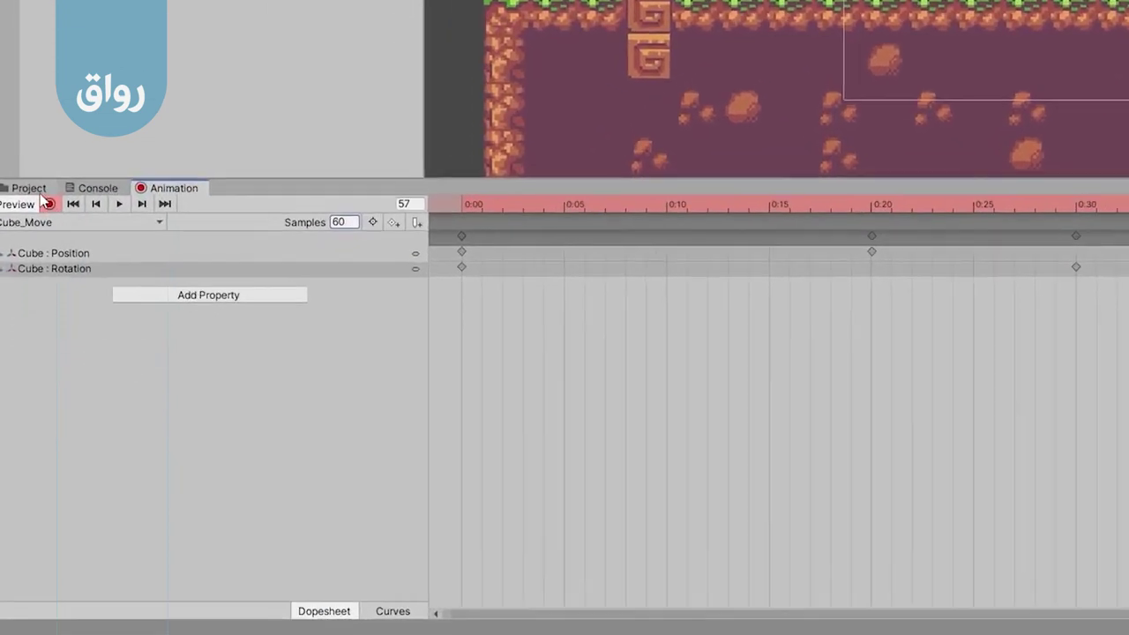
Show the Assets > Animations folder in the Project window.
click(12, 387)
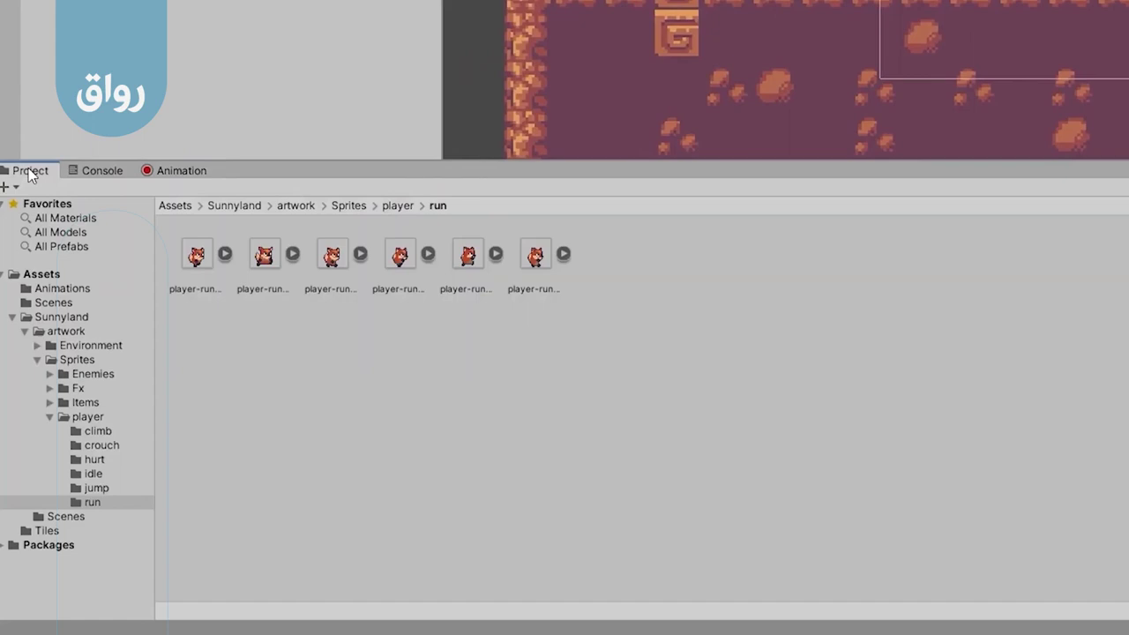
click(79, 279)
click(31, 289)
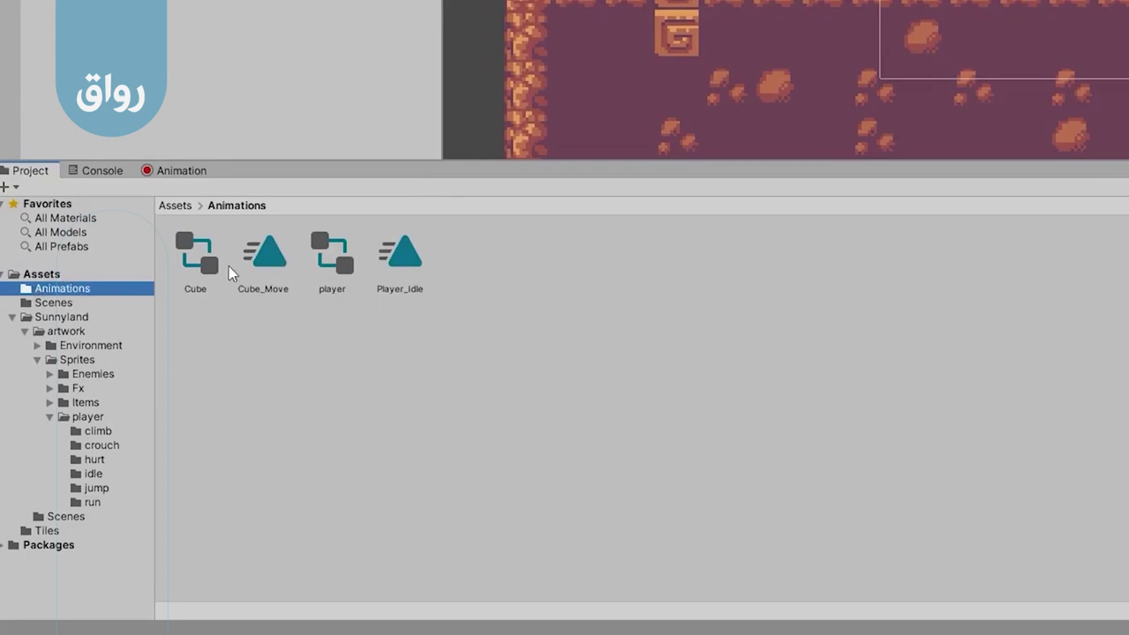
Compare the Cube_Move clip and Cube controller by selecting each in turn.
click(262, 267)
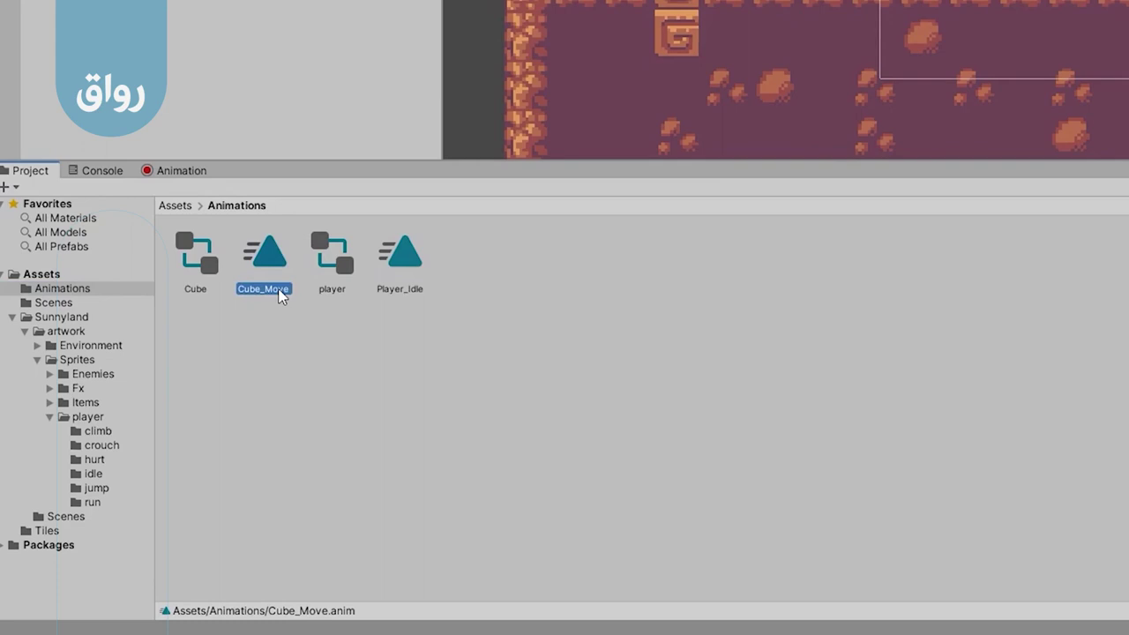
click(208, 259)
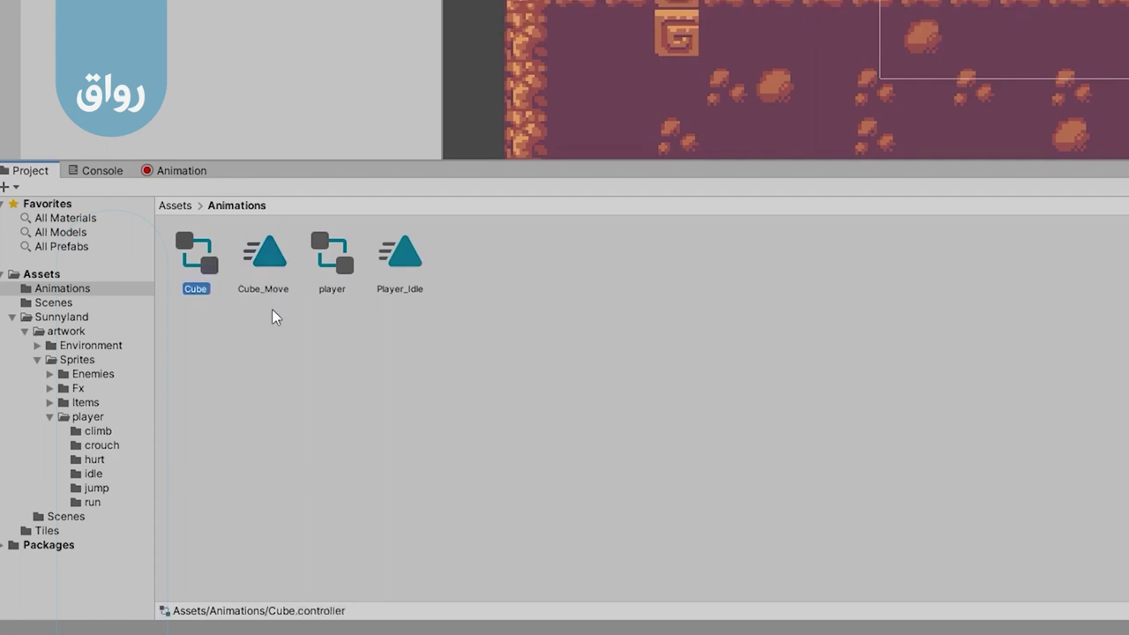
click(250, 263)
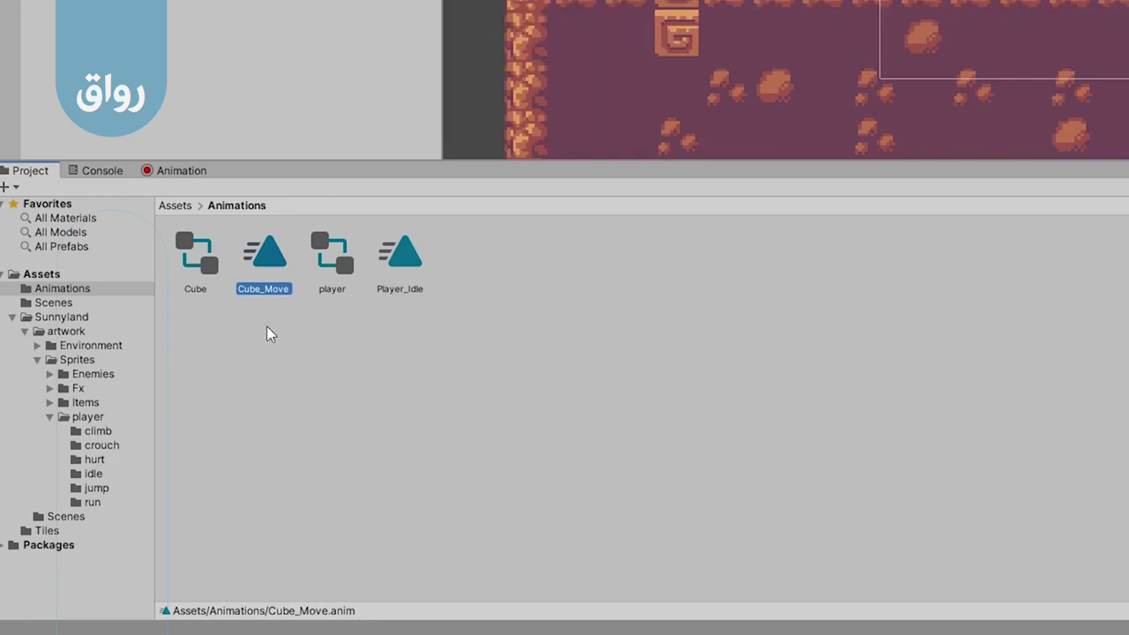
click(211, 272)
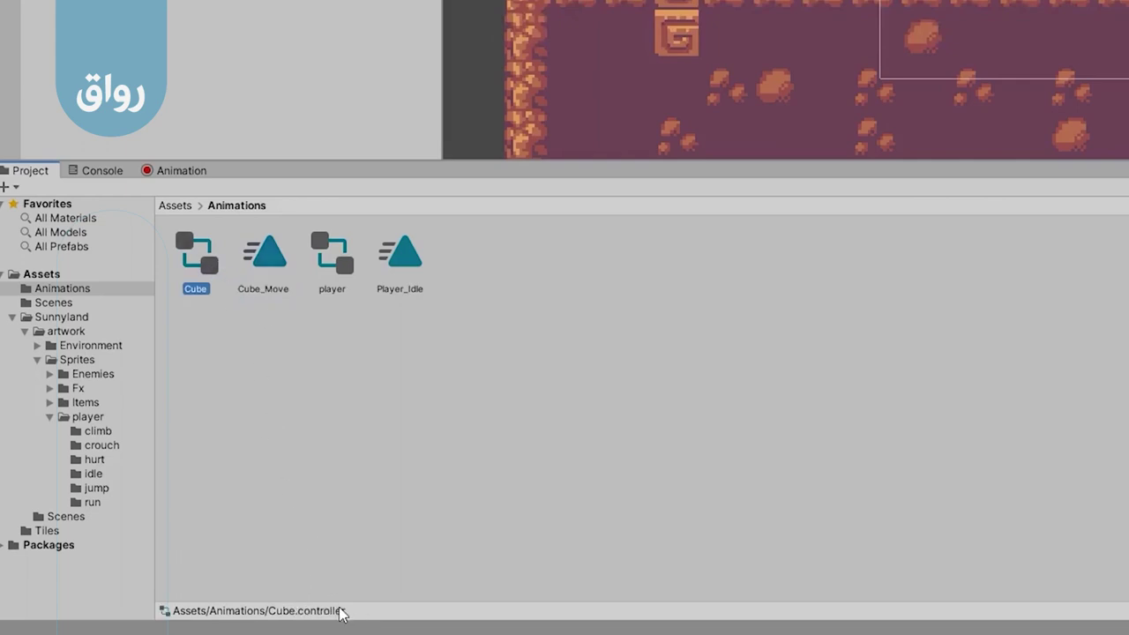
click(270, 259)
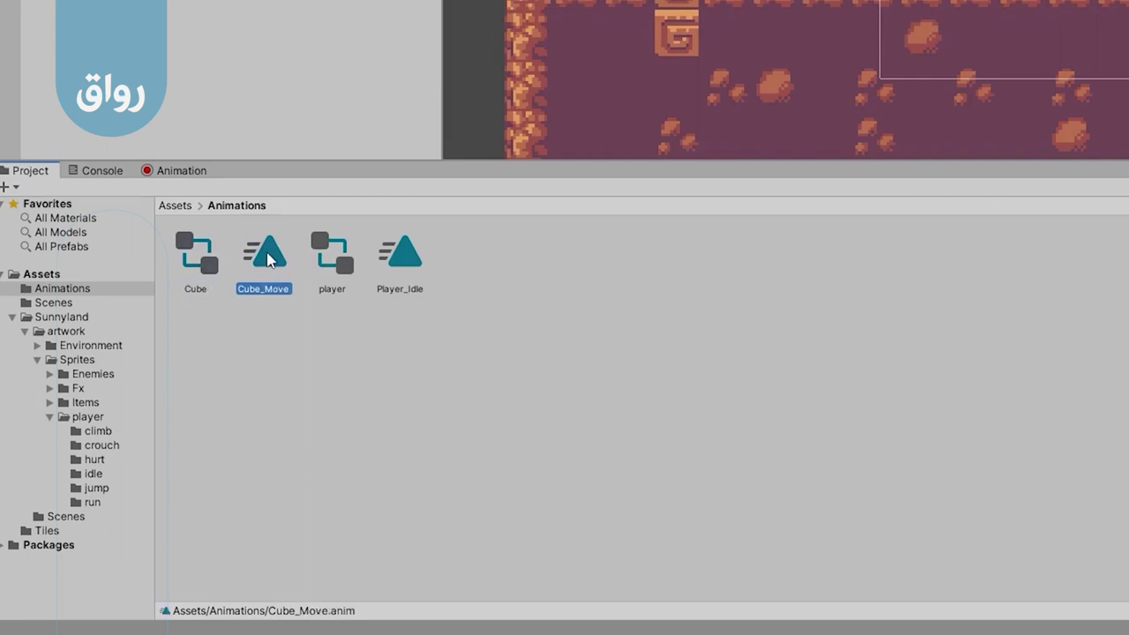
Deselect the Cube controller and return to the Animation window showing Cube_Move's Position and Rotation tracks.
click(189, 261)
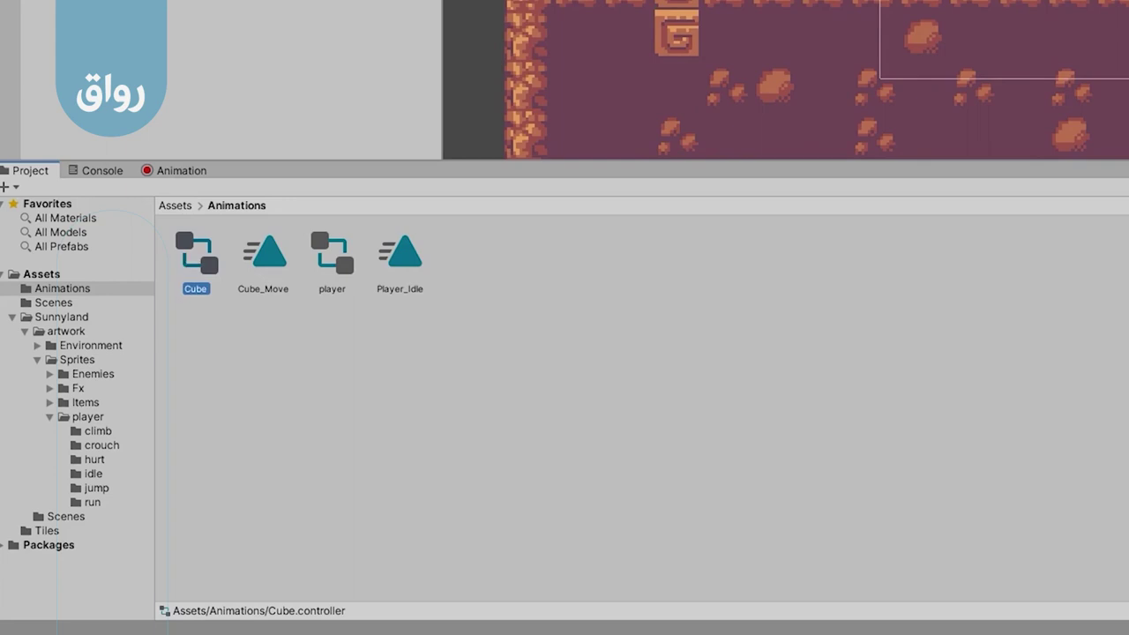
key(Escape)
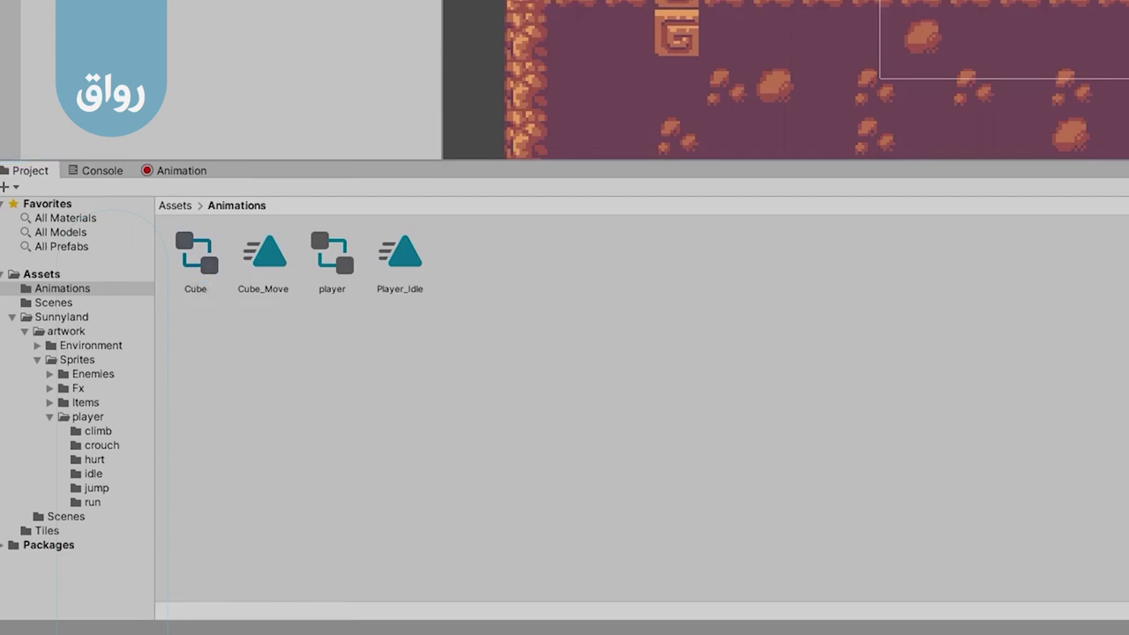
click(180, 171)
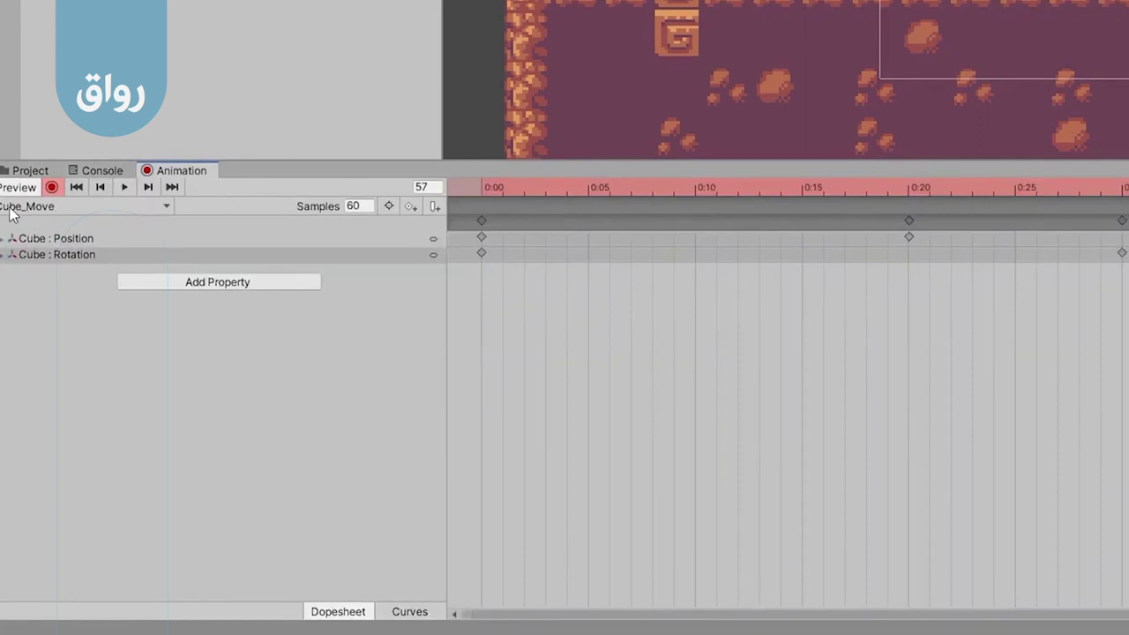
Check the Cube_Move clip in the Project tab, then reopen the Animation window's clip dropdown.
click(161, 207)
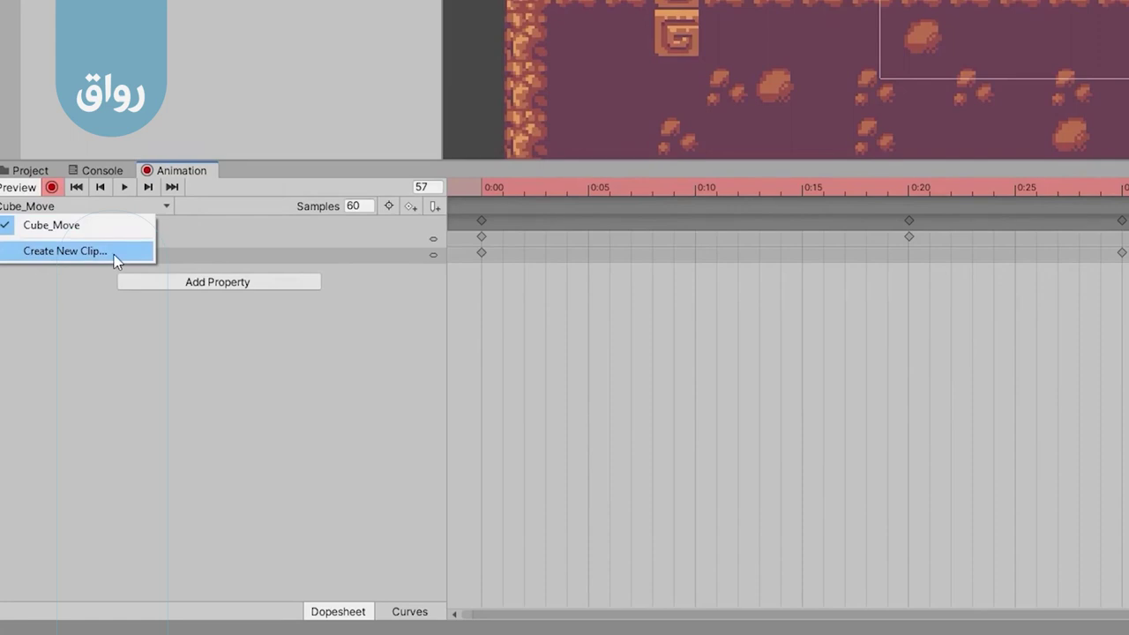
click(48, 173)
click(15, 174)
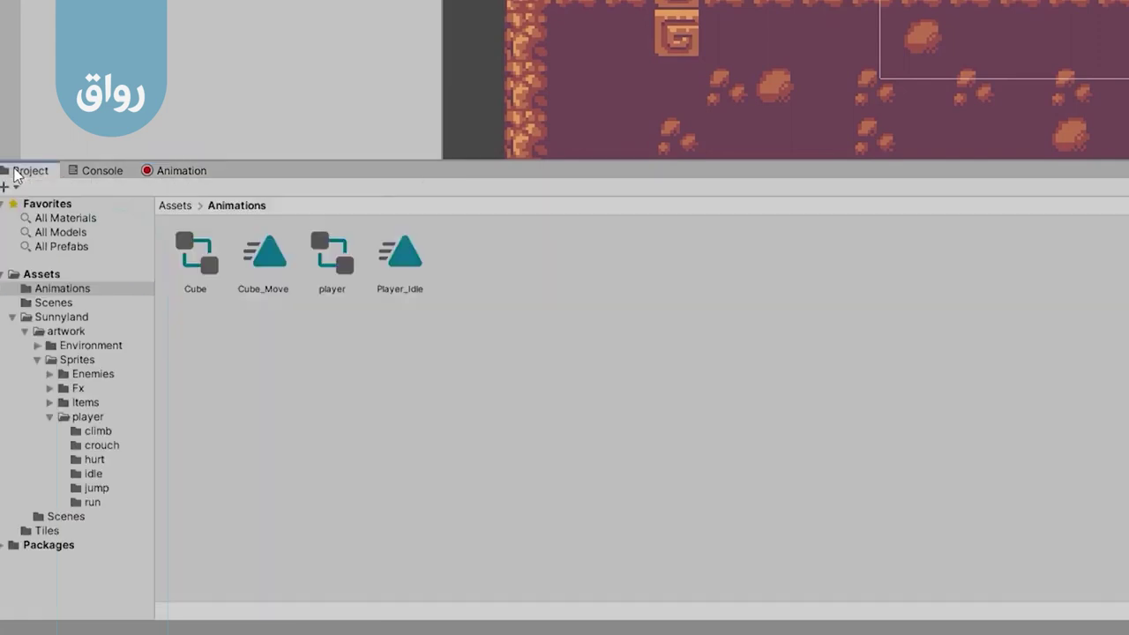
click(262, 260)
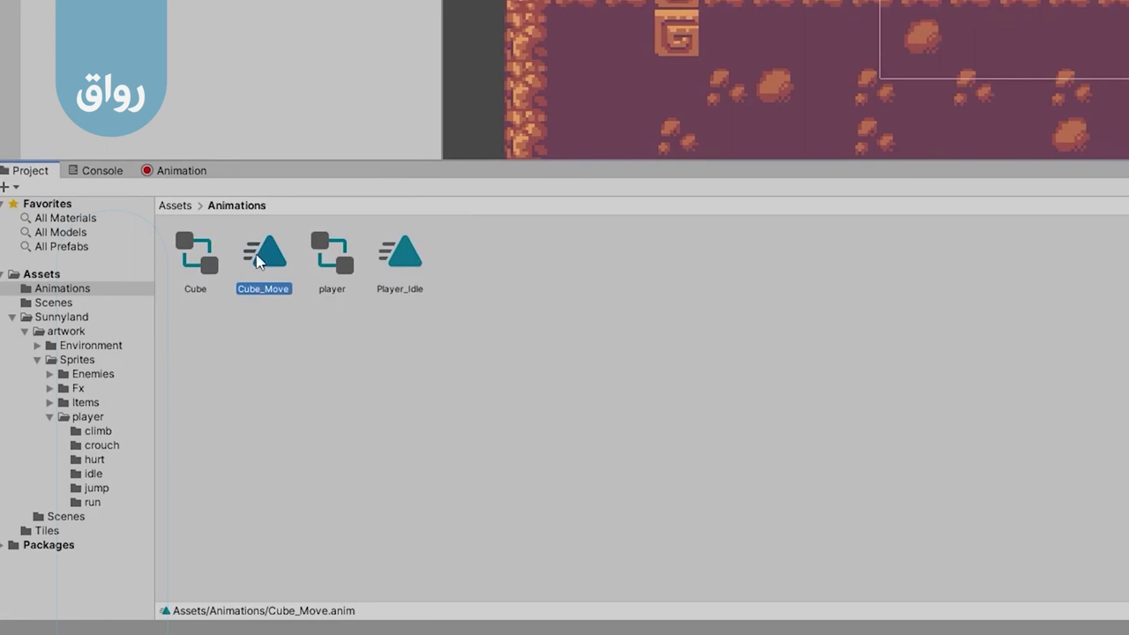
click(184, 171)
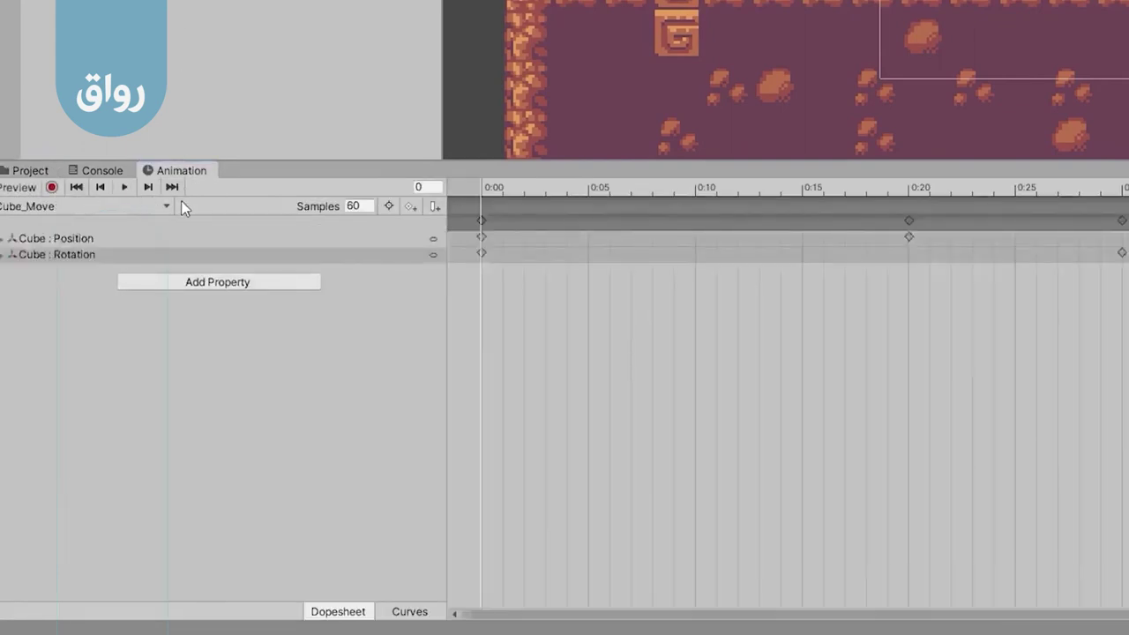
click(62, 205)
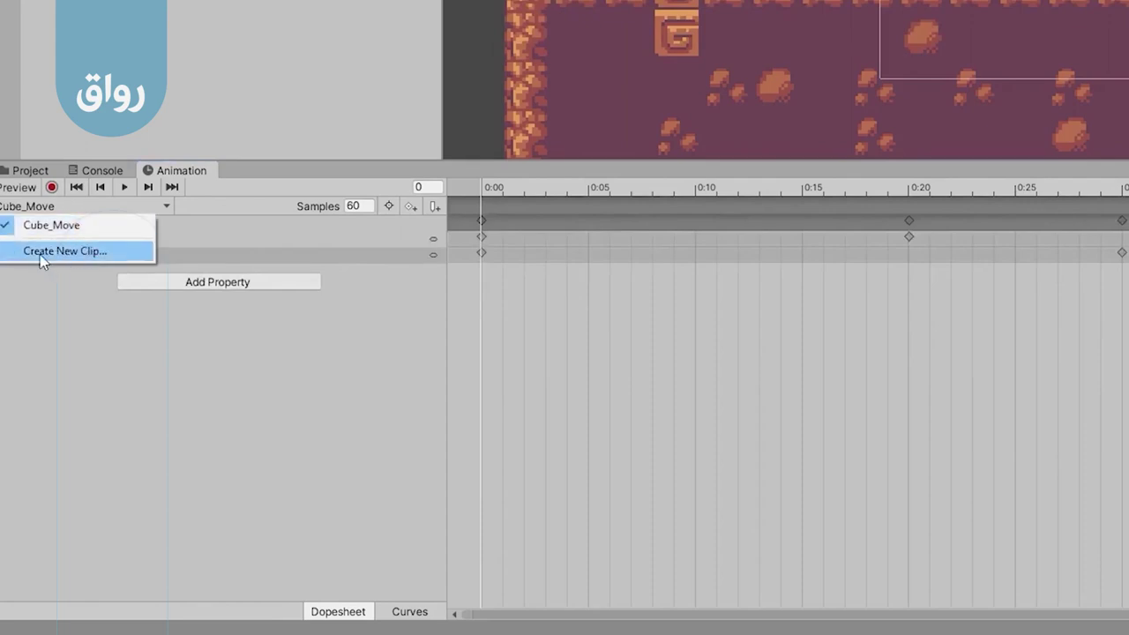
Use Create New Clip... to save a new empty clip named Cube_Scale.
click(69, 252)
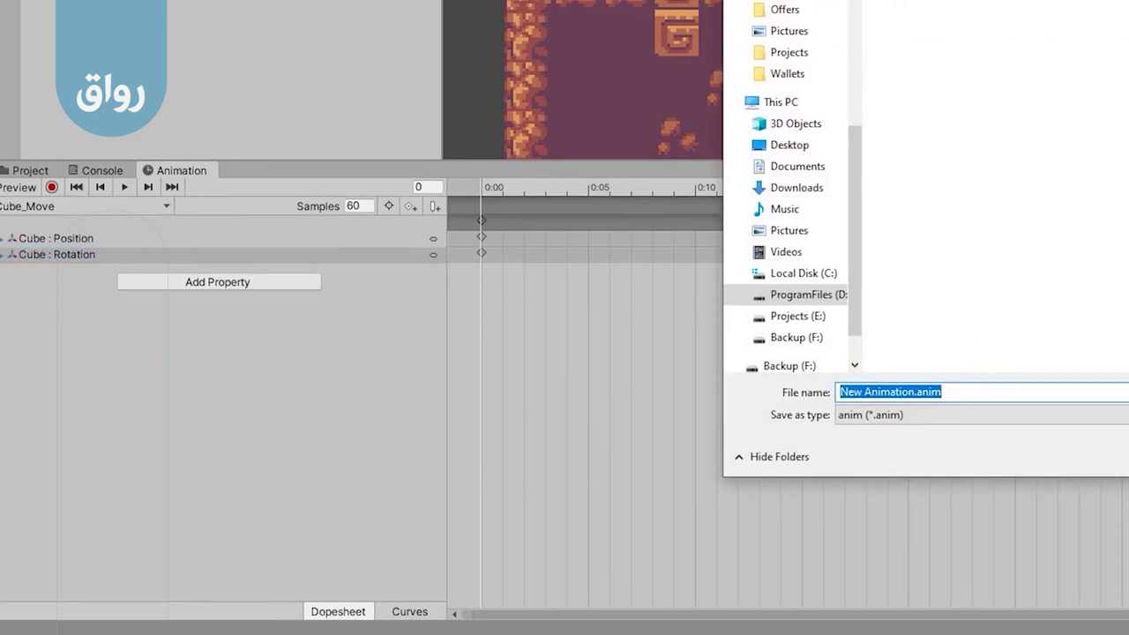
text(Slide)
key(BackSpace)
key(BackSpace)
key(BackSpace)
key(BackSpace)
key(BackSpace)
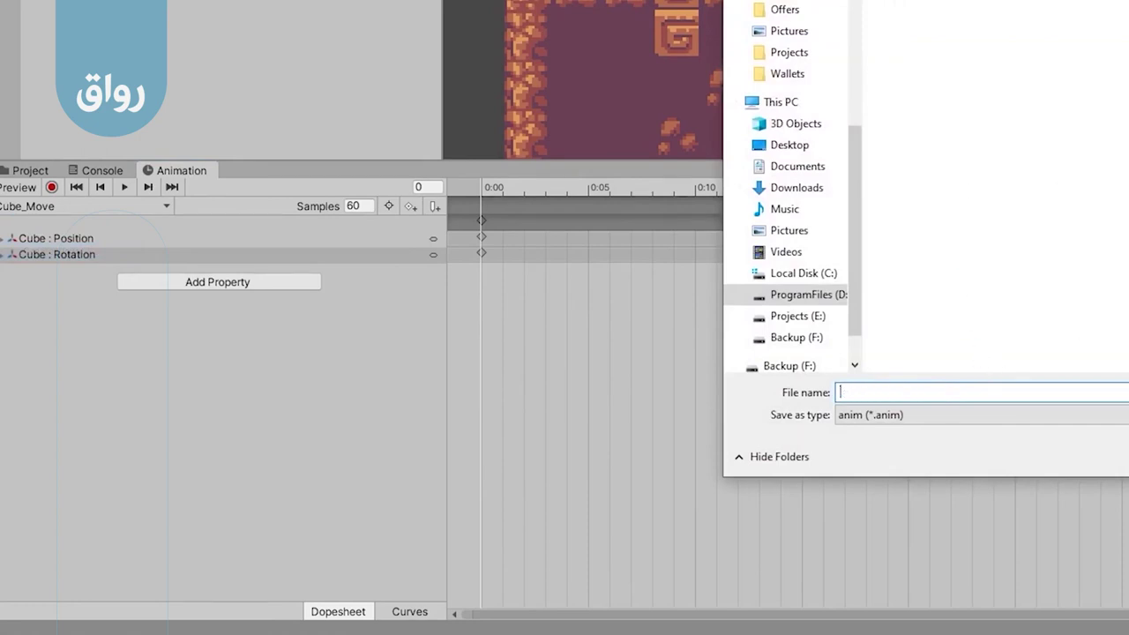
text(Cube)
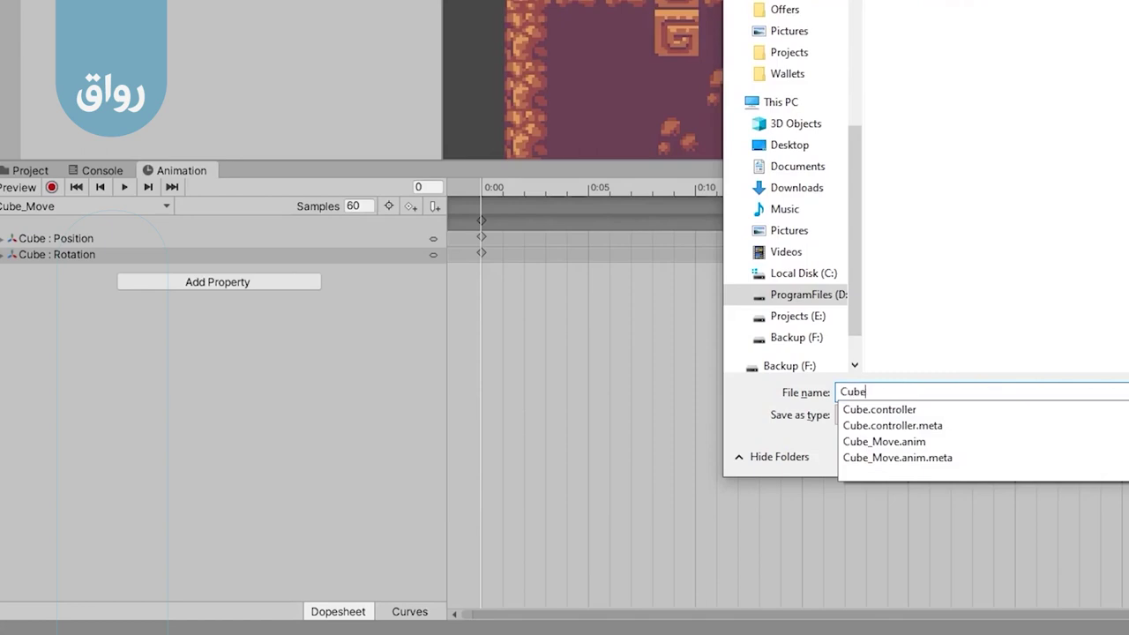
text(_Scale)
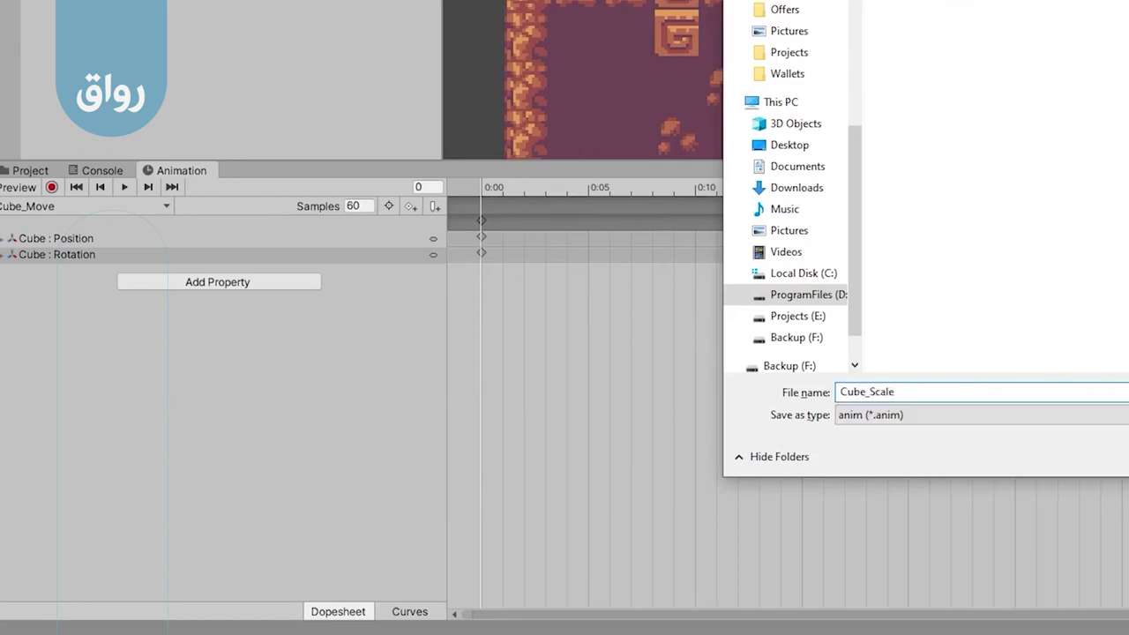
key(Return)
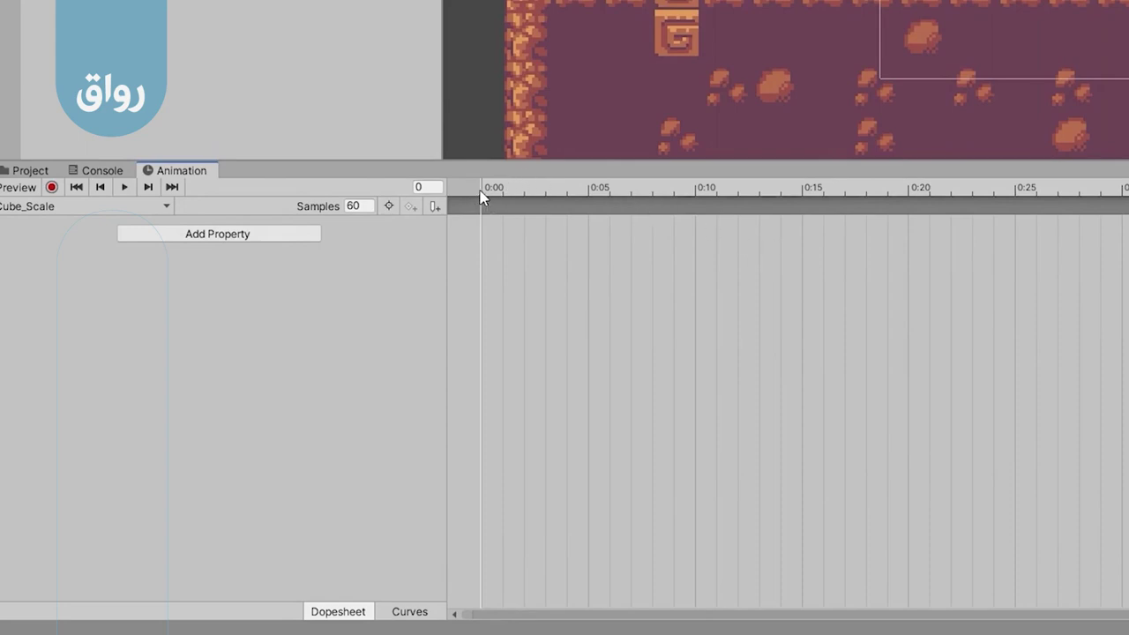
With recording on, key the cube's Scale X/Y/Z to 3 at frame 30.
click(51, 187)
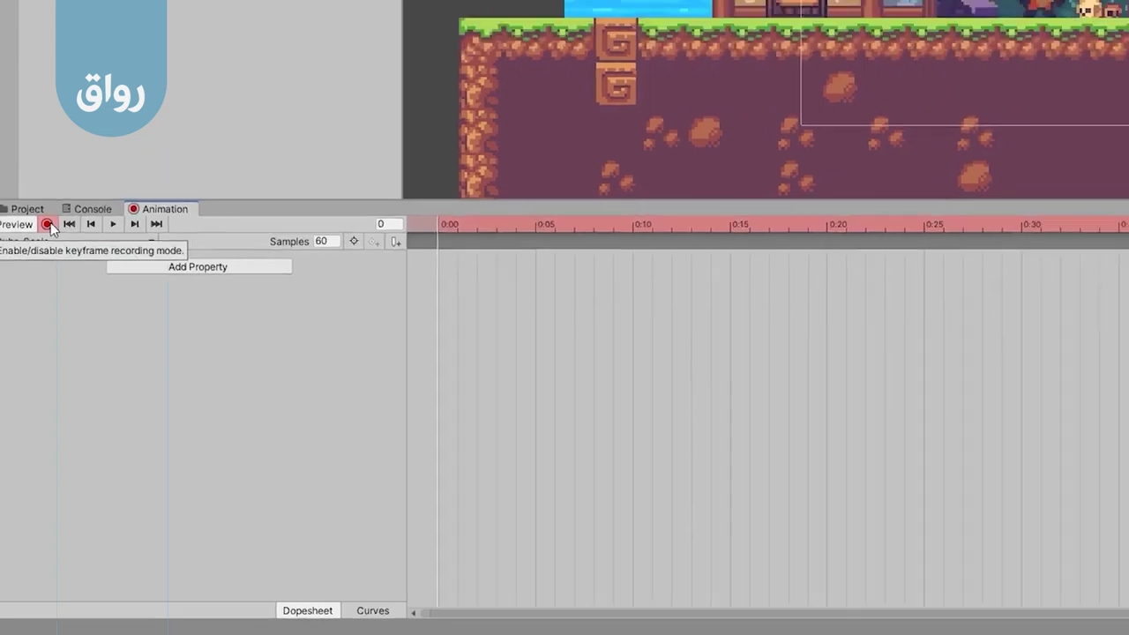
drag(240, 398, 559, 407)
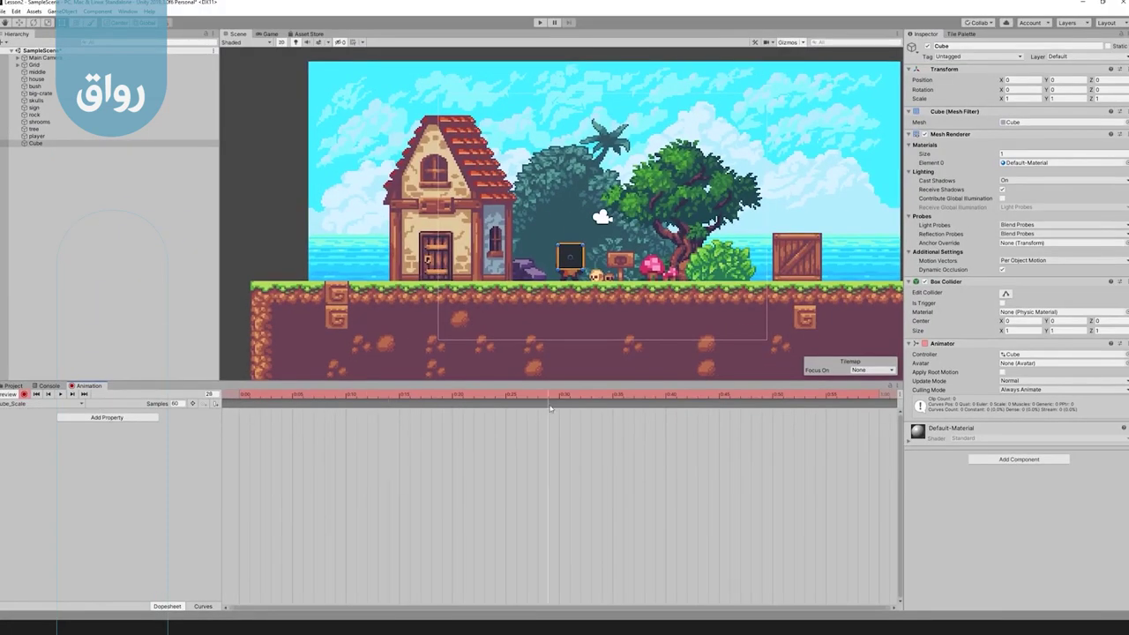
click(1023, 97)
text(3)
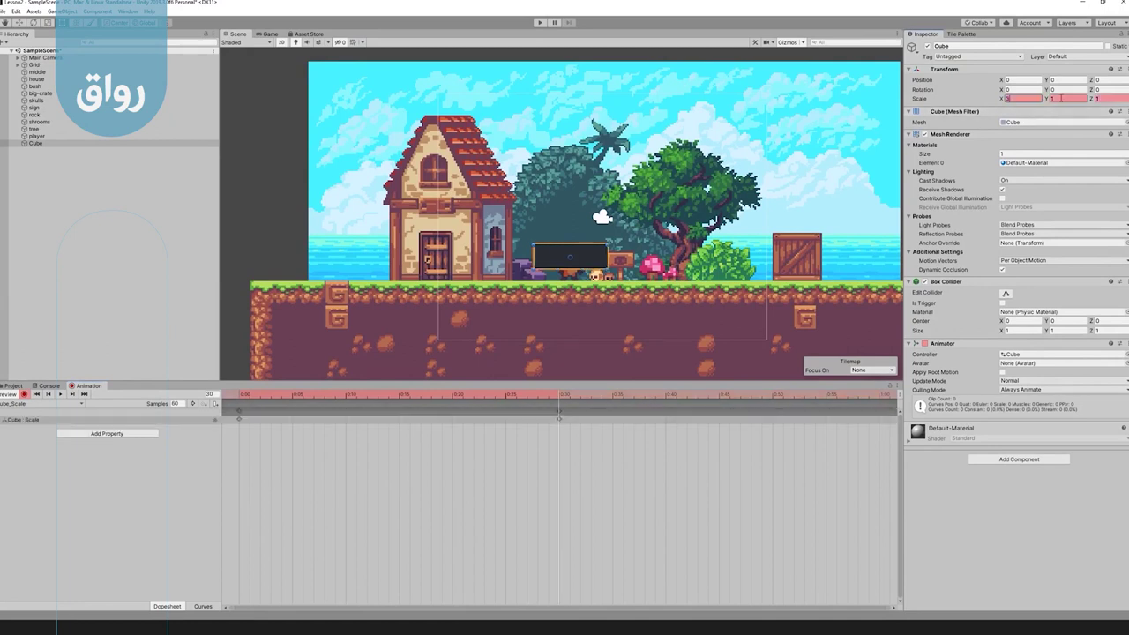
key(Tab)
text(3)
key(Tab)
click(1070, 98)
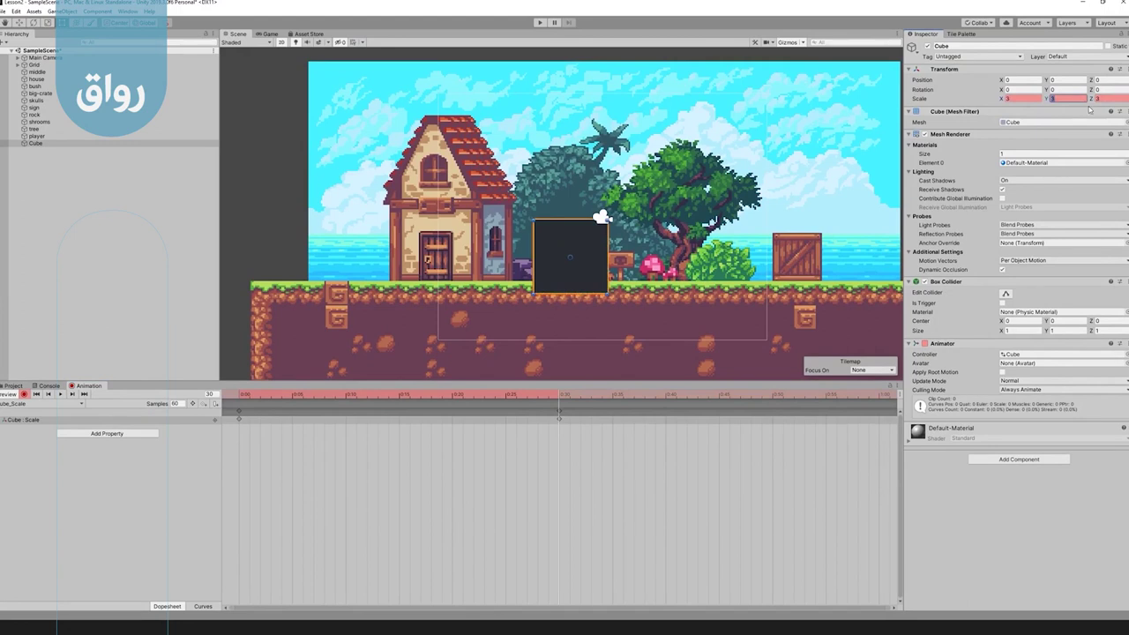
Key Scale X/Y/Z back to 1 at frame 60.
drag(563, 404, 882, 419)
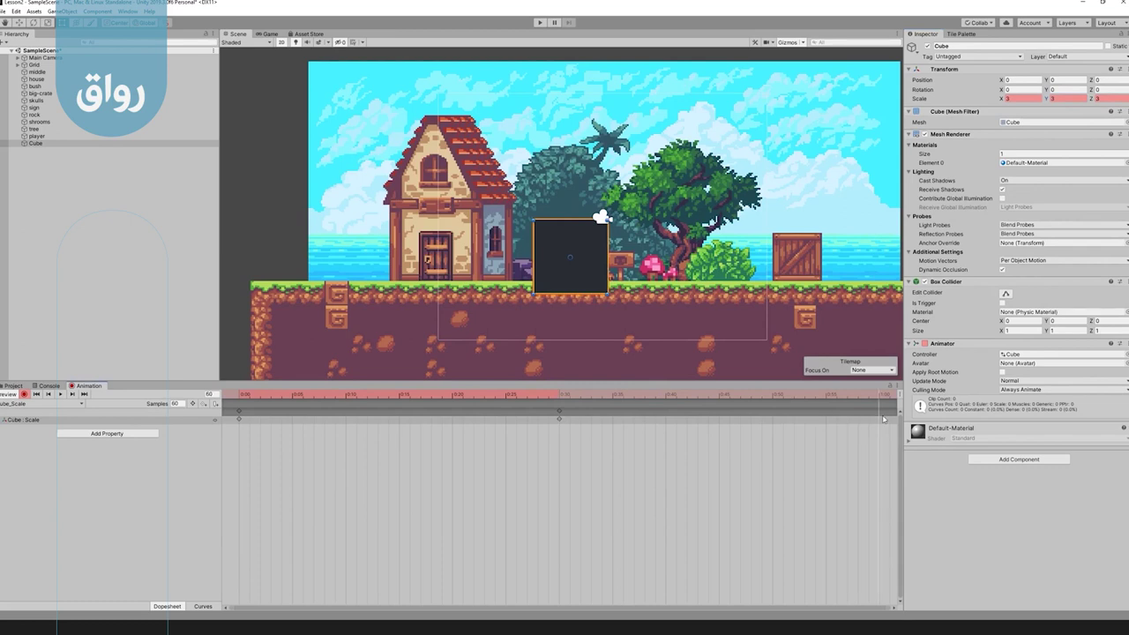
click(1021, 98)
text(1)
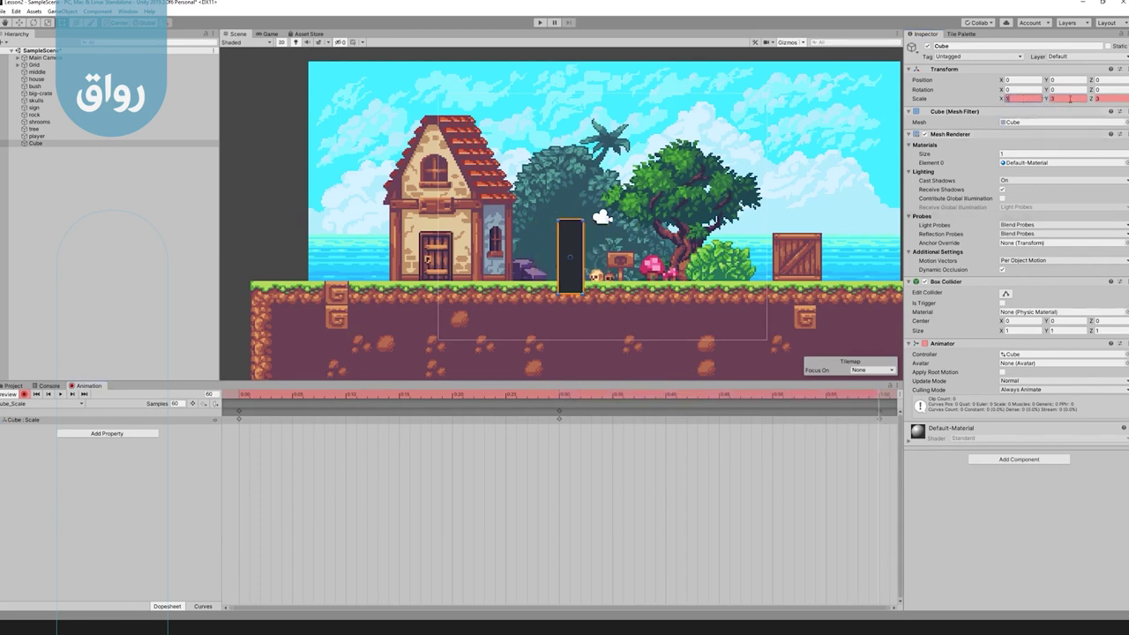
key(Tab)
text(1)
key(Tab)
text(1)
key(Return)
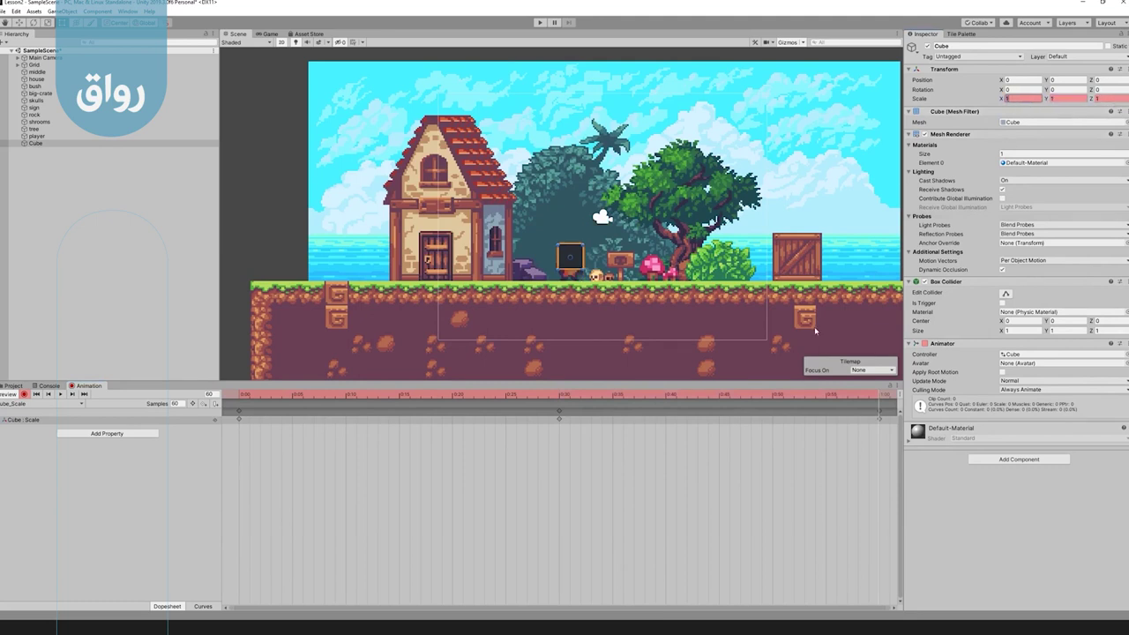
Preview the Cube_Scale animation and reset the playhead to frame 0.
click(194, 404)
click(194, 404)
click(60, 394)
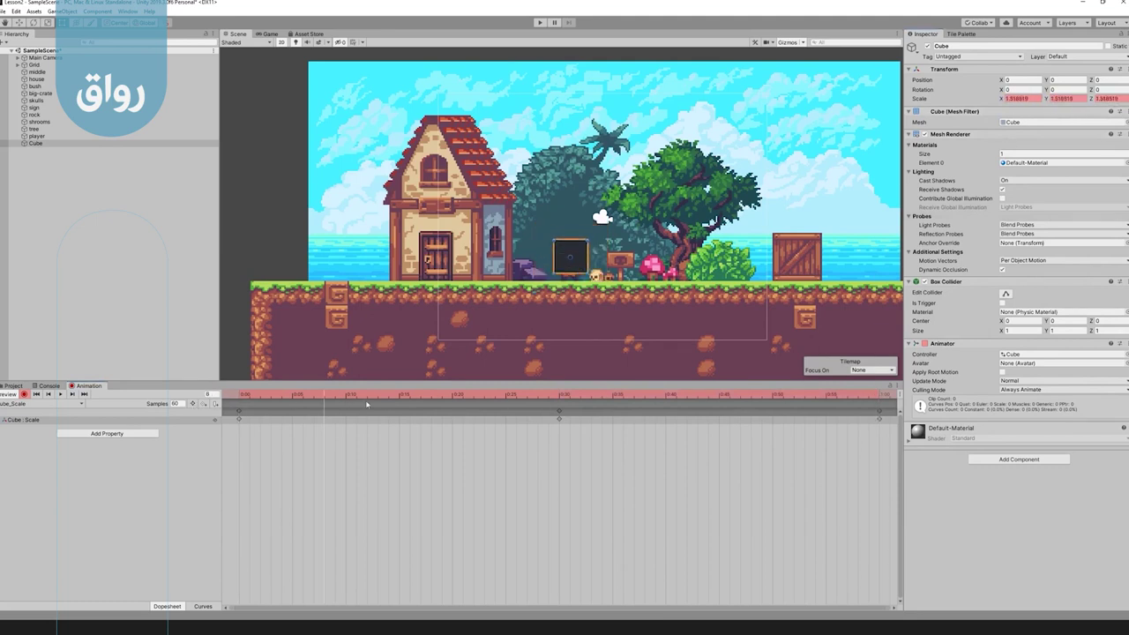
click(60, 394)
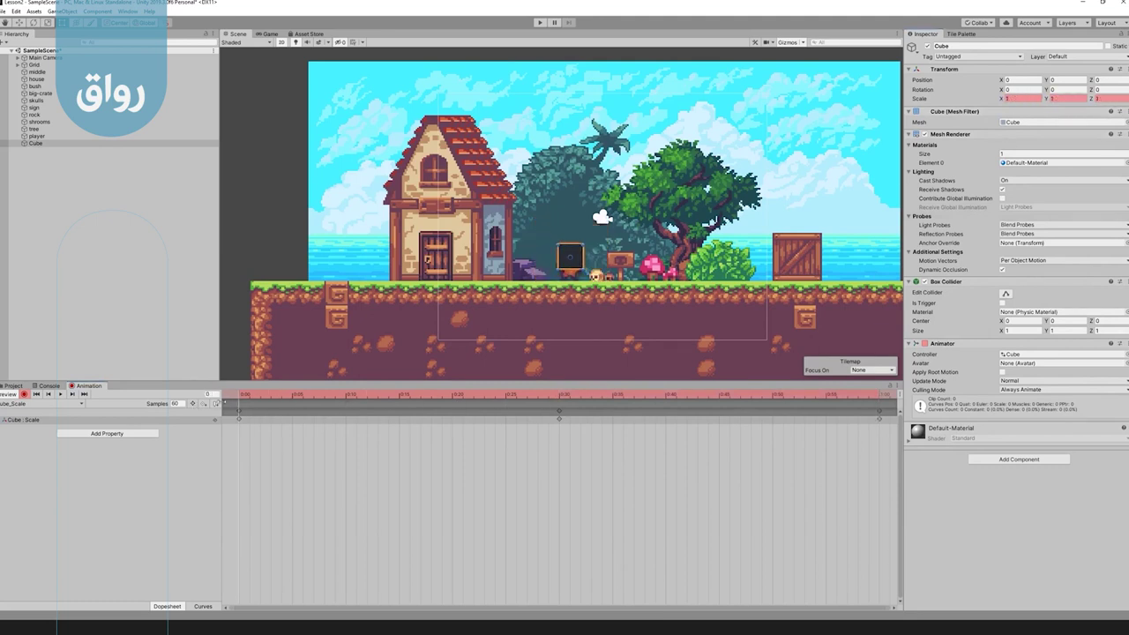
click(60, 394)
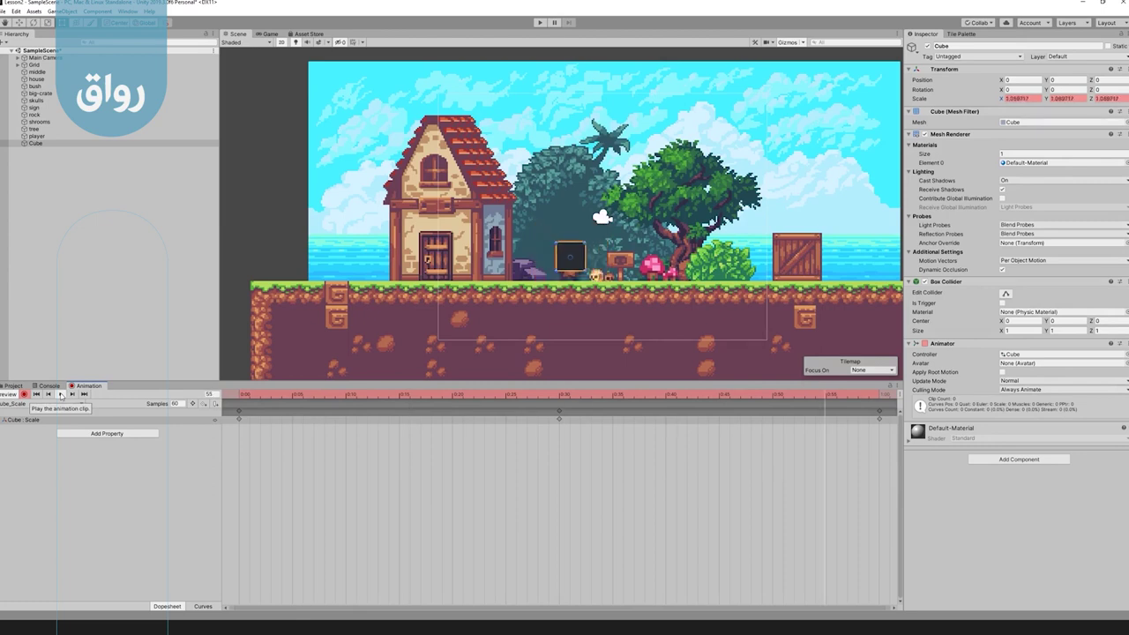
click(60, 394)
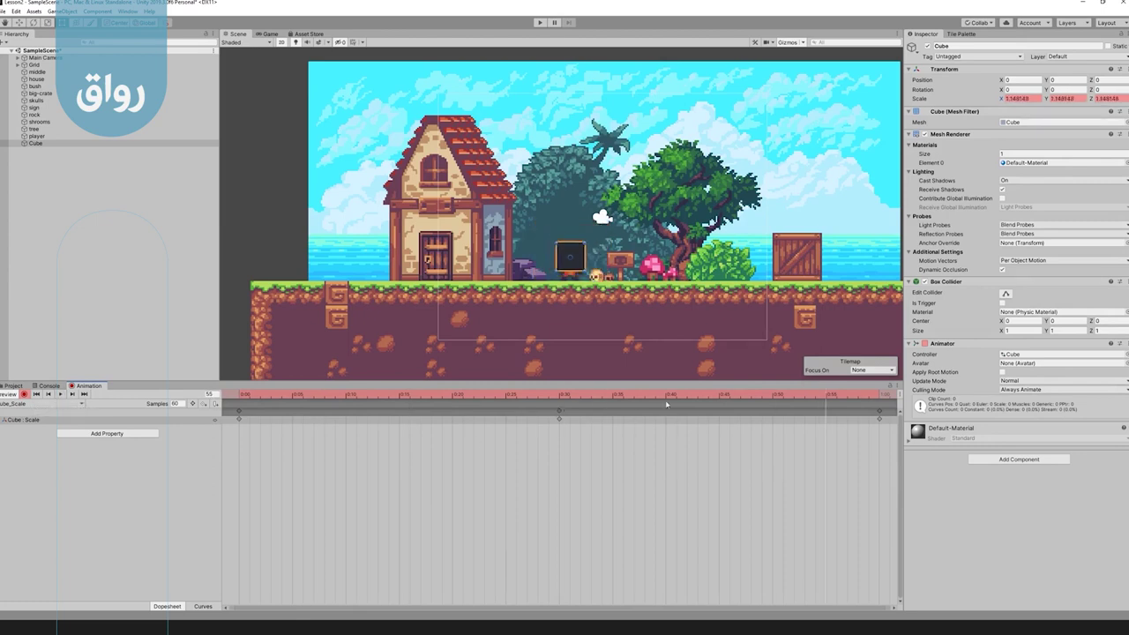
drag(816, 398, 238, 396)
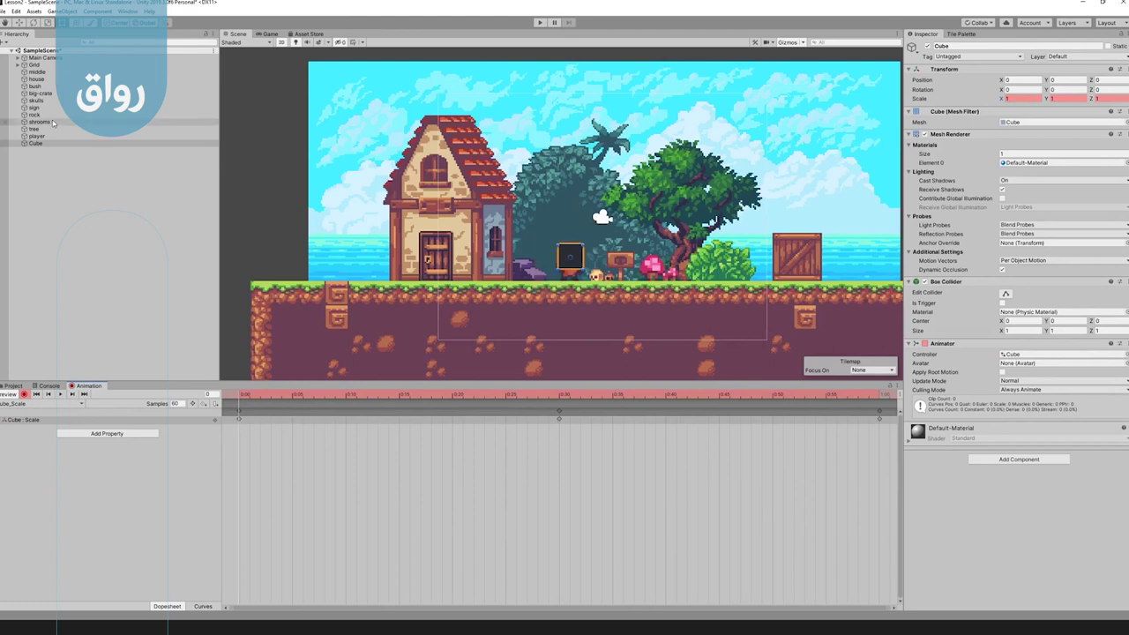
Switch the Cube to the Cube_Move clip, scrub it, and play its preview.
click(37, 143)
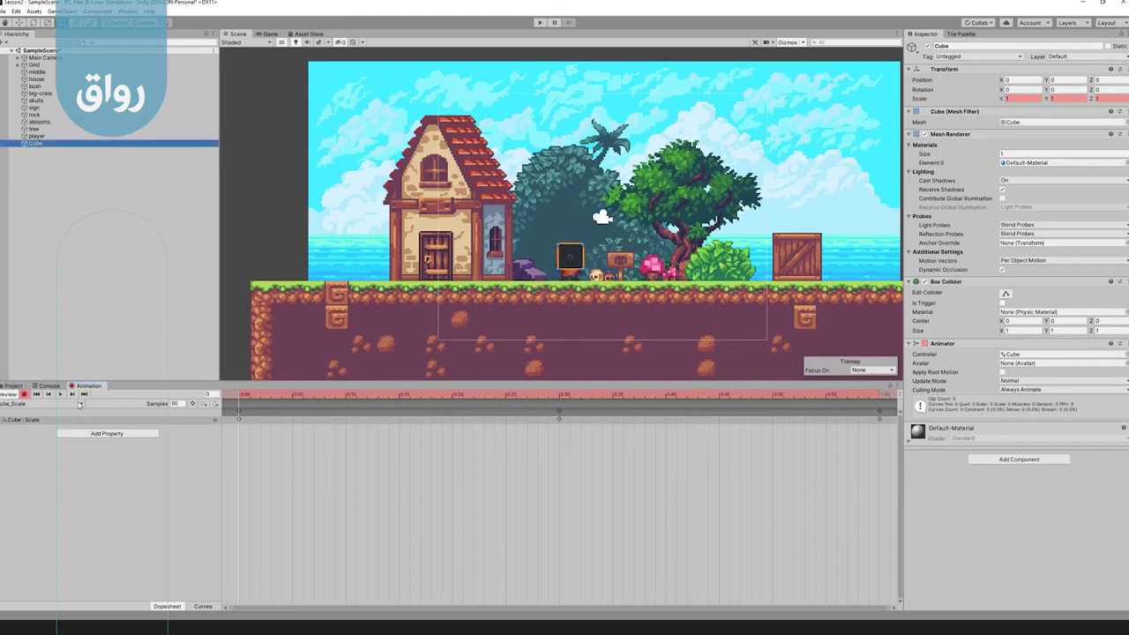
click(80, 404)
click(54, 413)
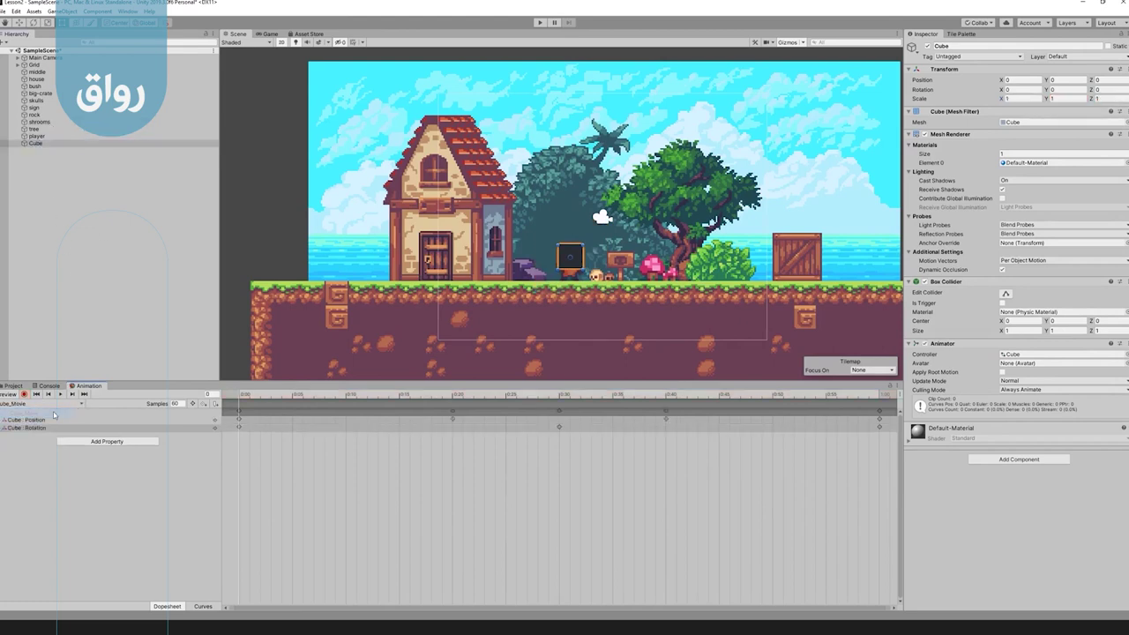
drag(243, 395, 765, 391)
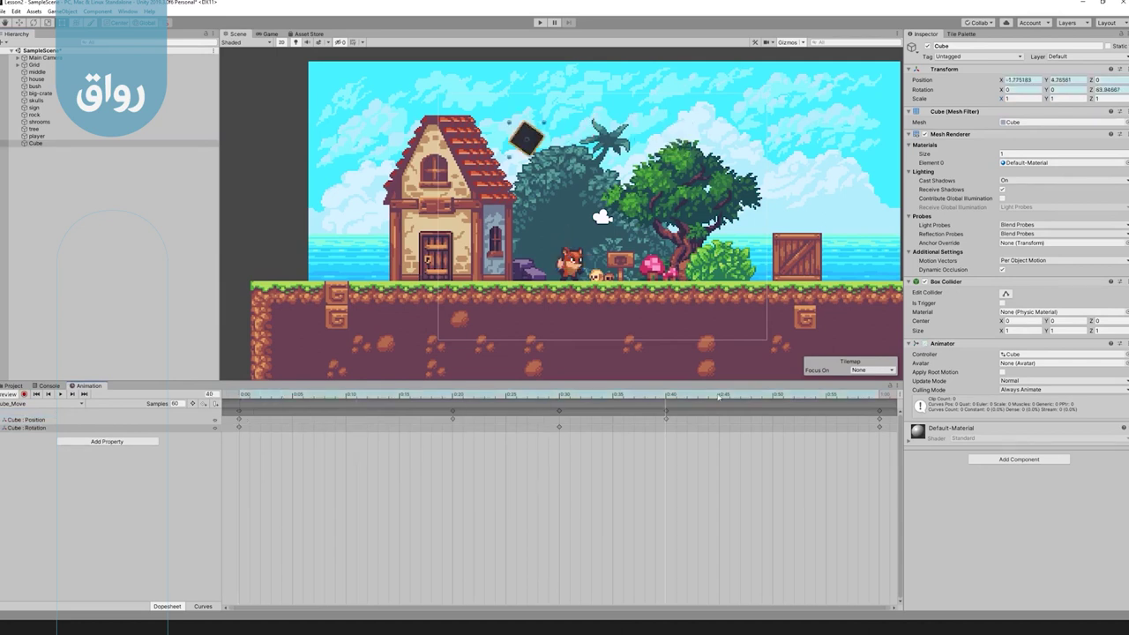
key(space)
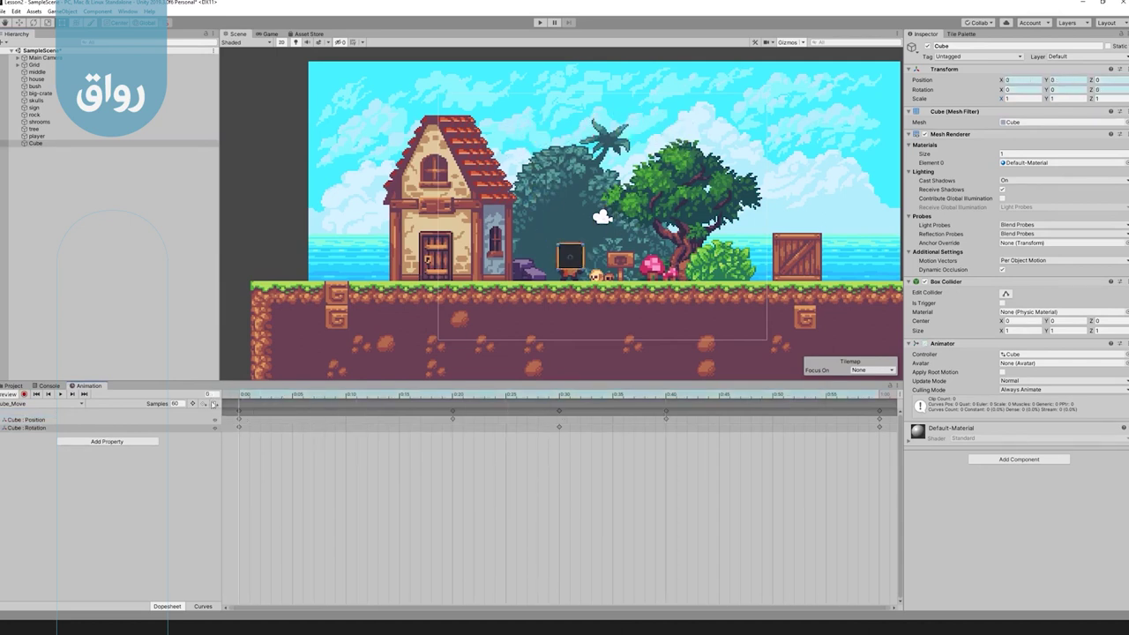
key(space)
Switch back to Cube_Scale, scrub through its growth, and return to the Project tab.
click(59, 403)
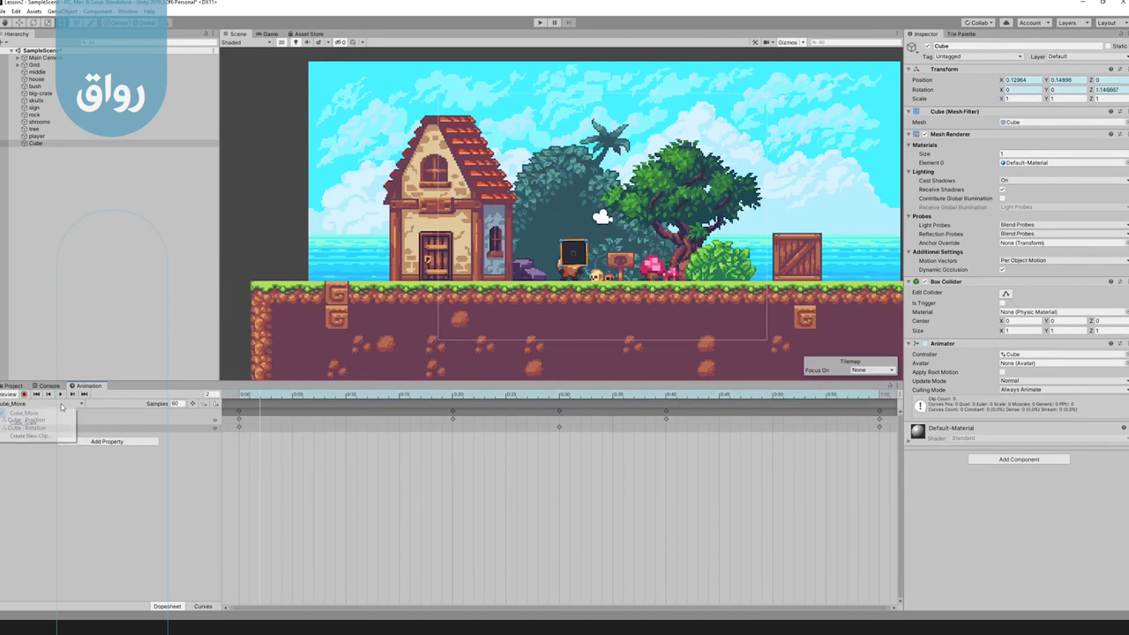
click(43, 423)
drag(334, 394, 803, 392)
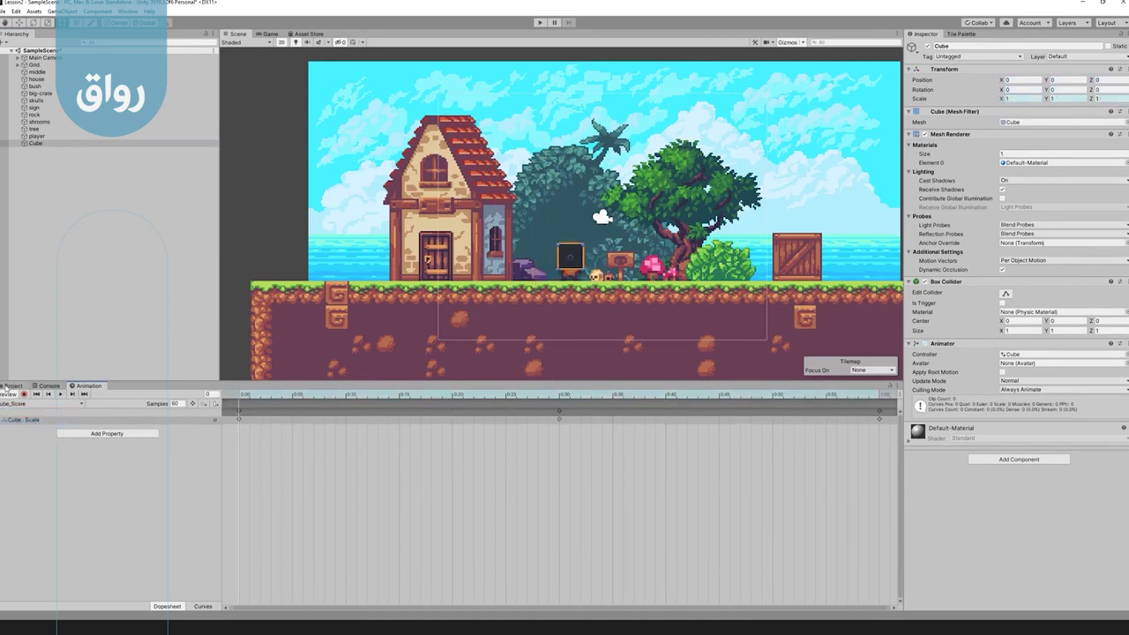
click(7, 386)
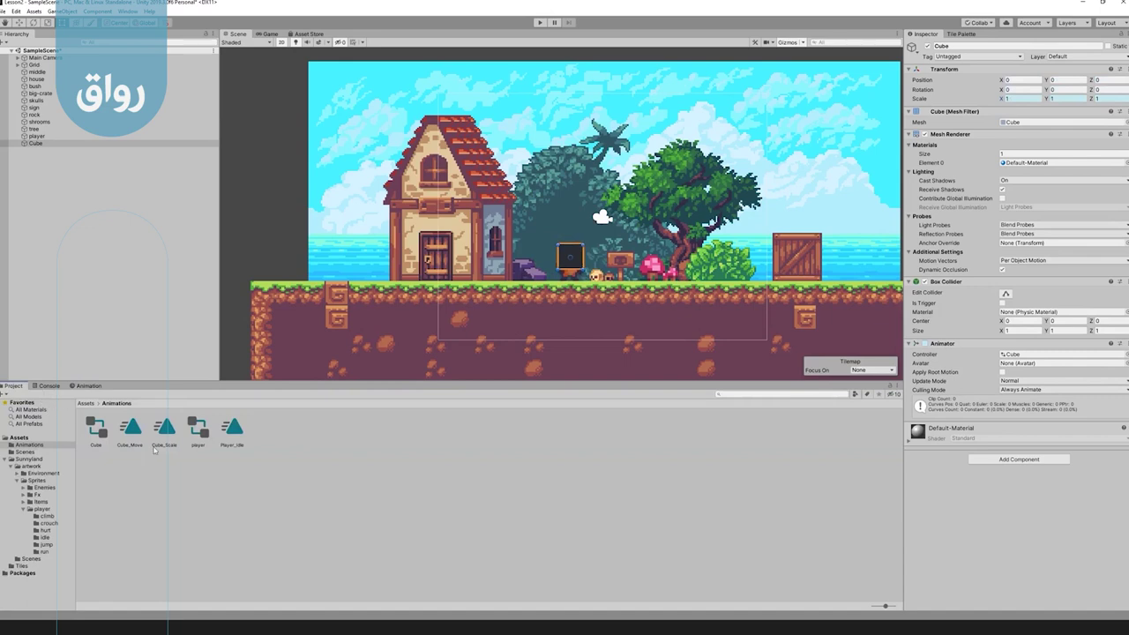
Select Cube_Scale, then the Cube animator controller in the Animations folder.
click(166, 428)
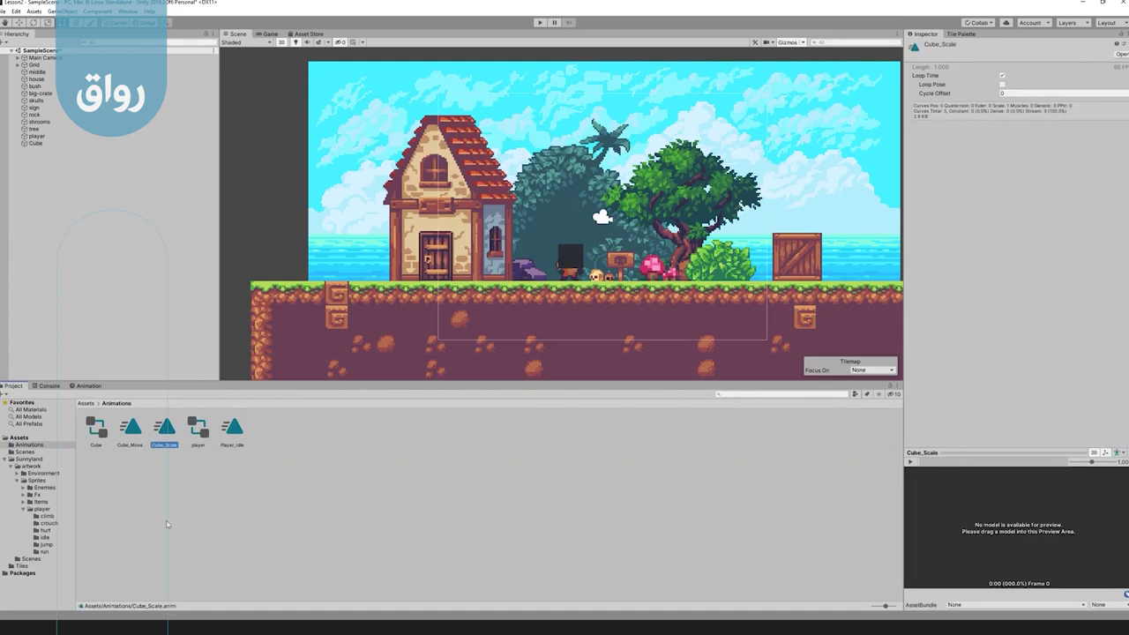
click(99, 429)
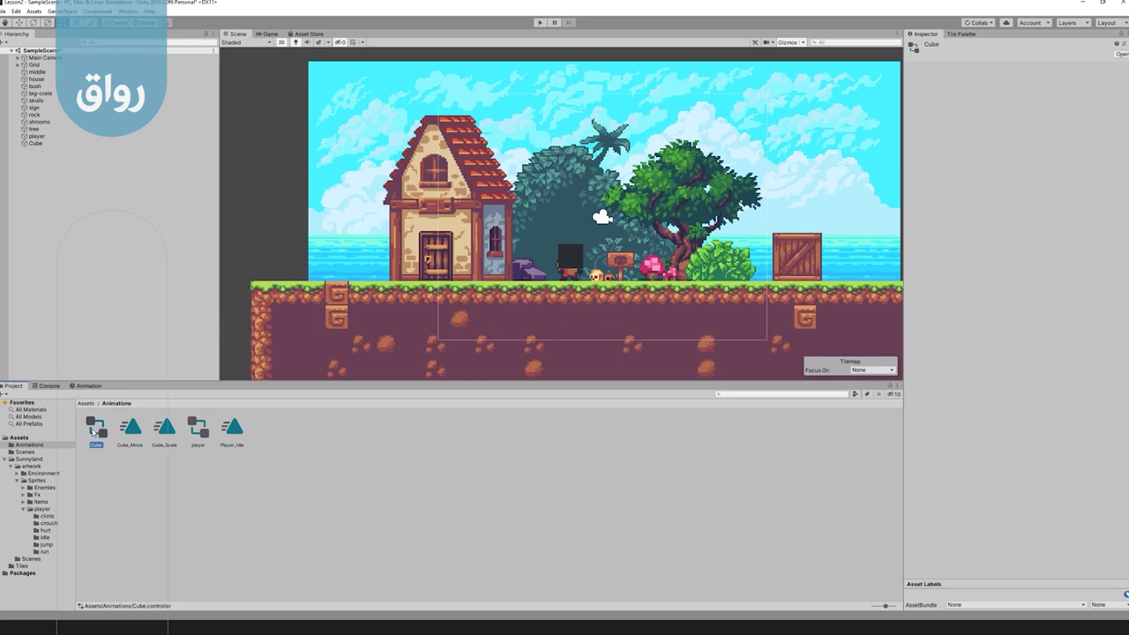
Open the Cube controller in the Animator and dock it in the bottom panel beside the Animation tab.
double_click(97, 430)
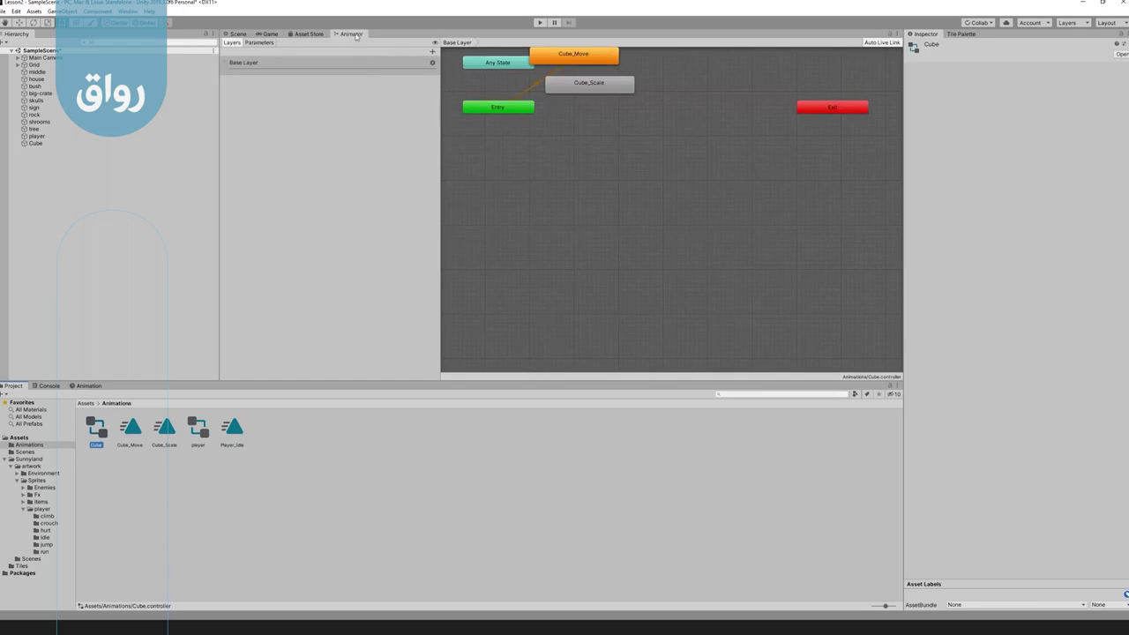
mouse_move(351, 33)
mouse_down()
mouse_move(357, 186)
mouse_move(379, 238)
mouse_up()
drag(58, 72, 353, 202)
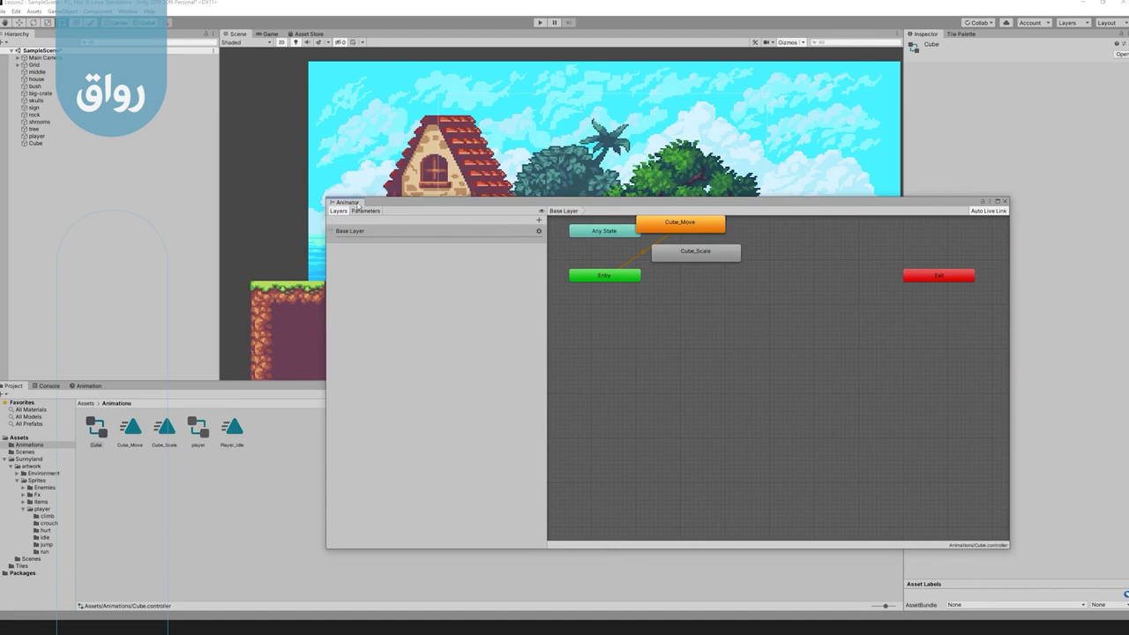
drag(353, 202, 123, 393)
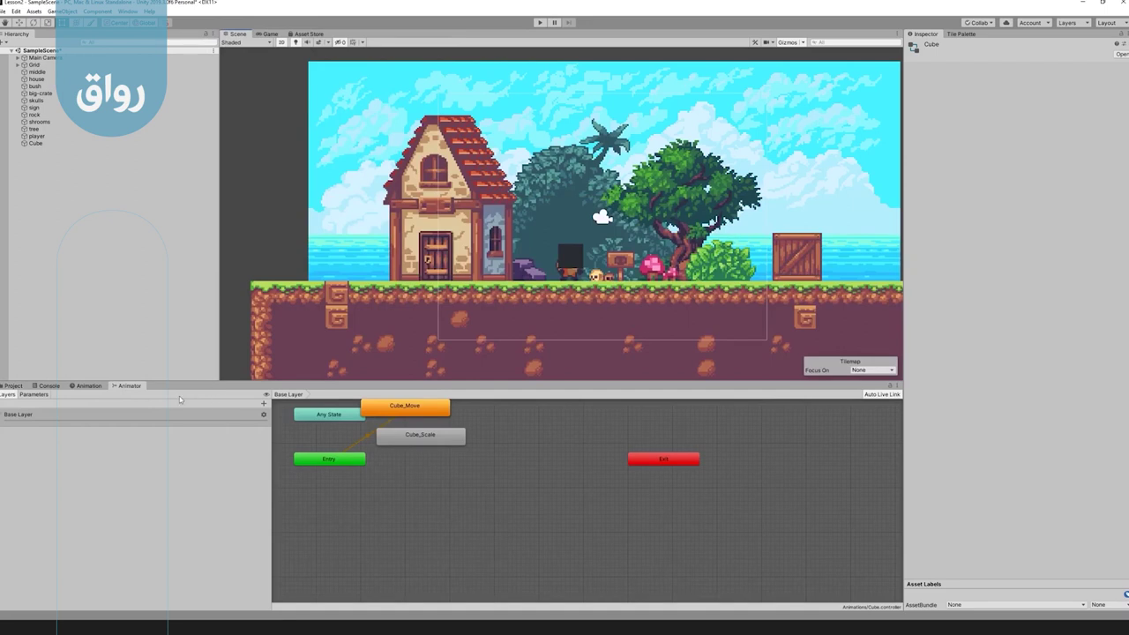
click(89, 386)
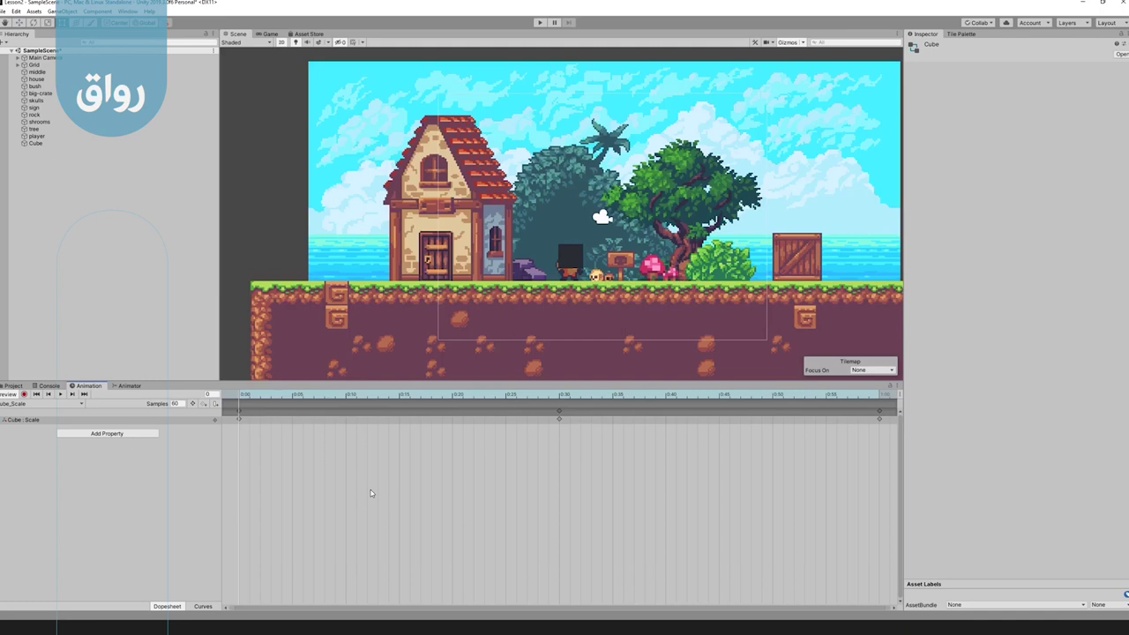
click(124, 386)
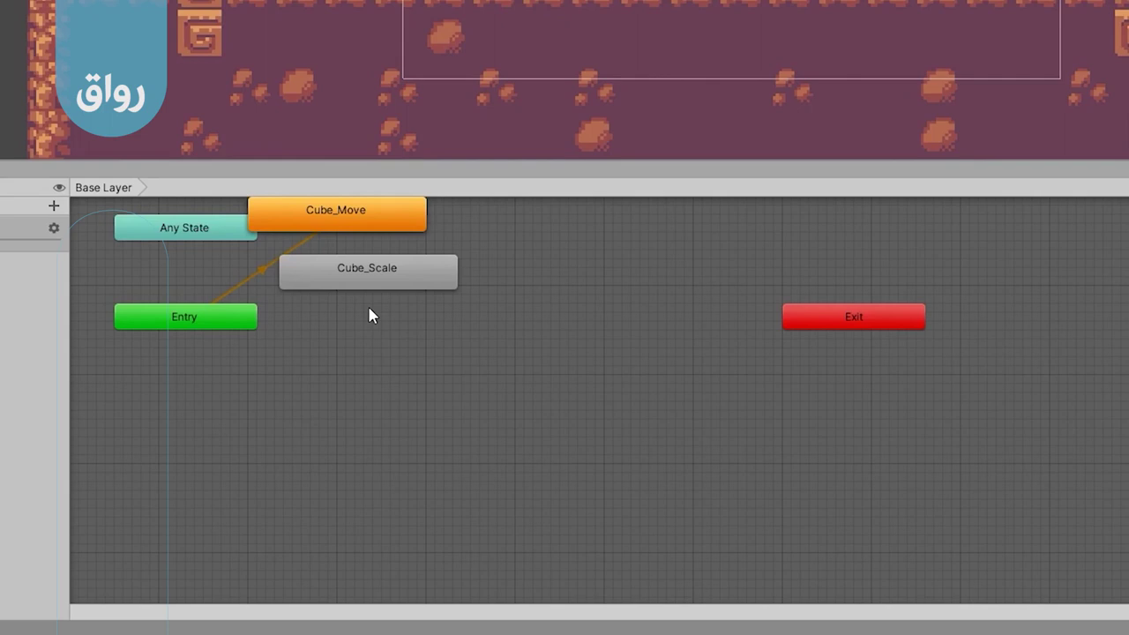
Pan the graph and reposition the Entry, Cube_Move and Cube_Scale state nodes.
drag(489, 326, 538, 365)
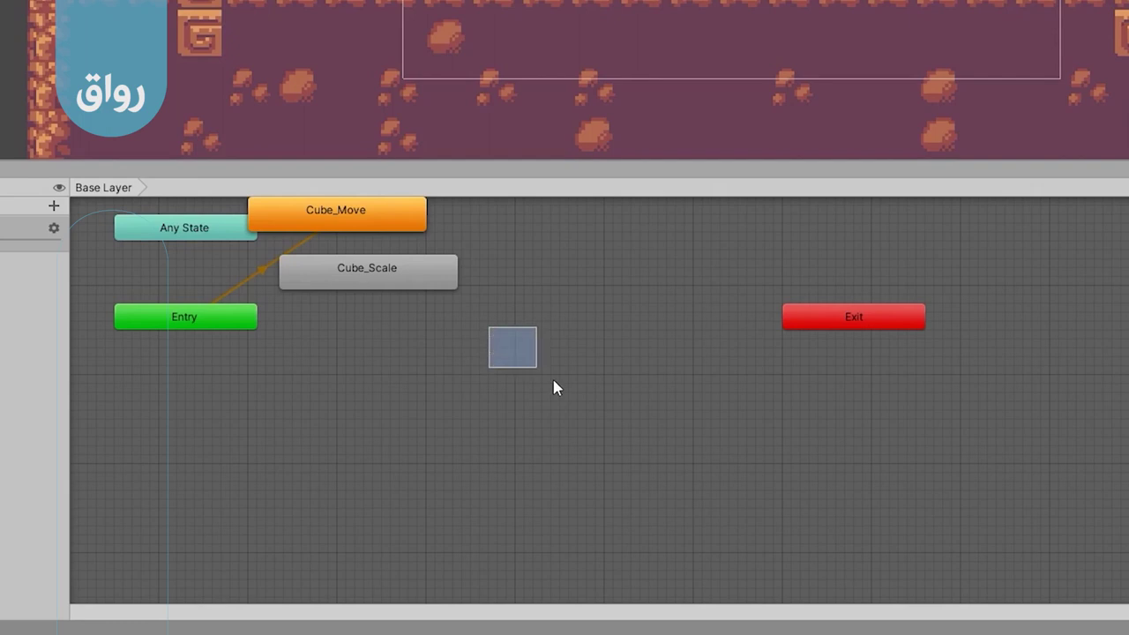
middle_drag(539, 421, 415, 365)
scroll(596, 495, down, 3)
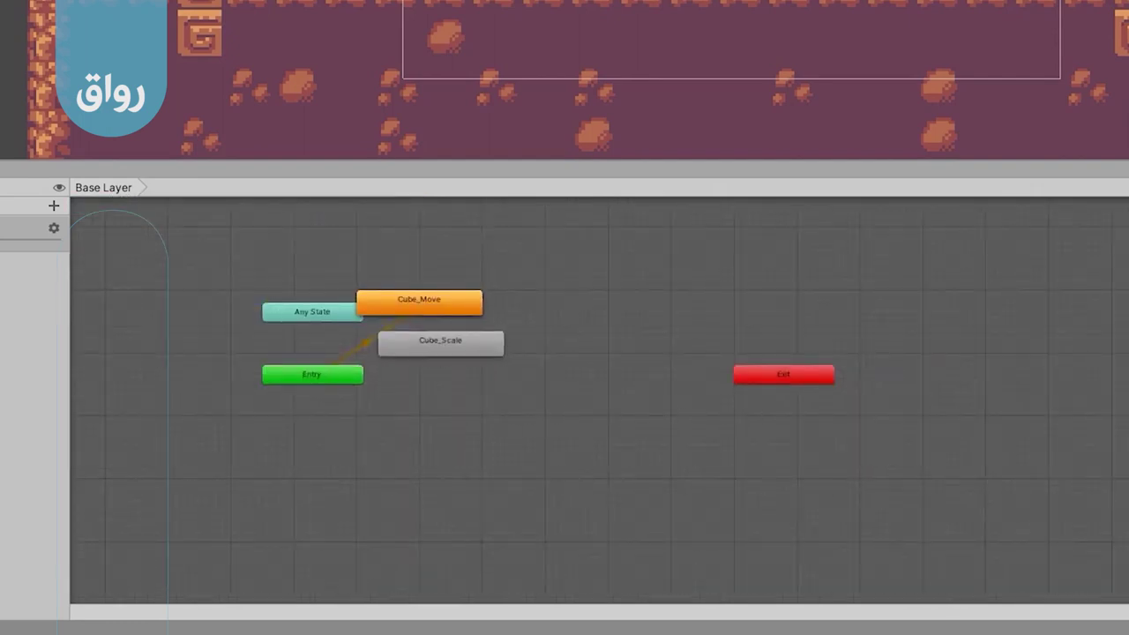
mouse_move(298, 374)
mouse_down()
mouse_move(272, 439)
mouse_move(281, 416)
mouse_up()
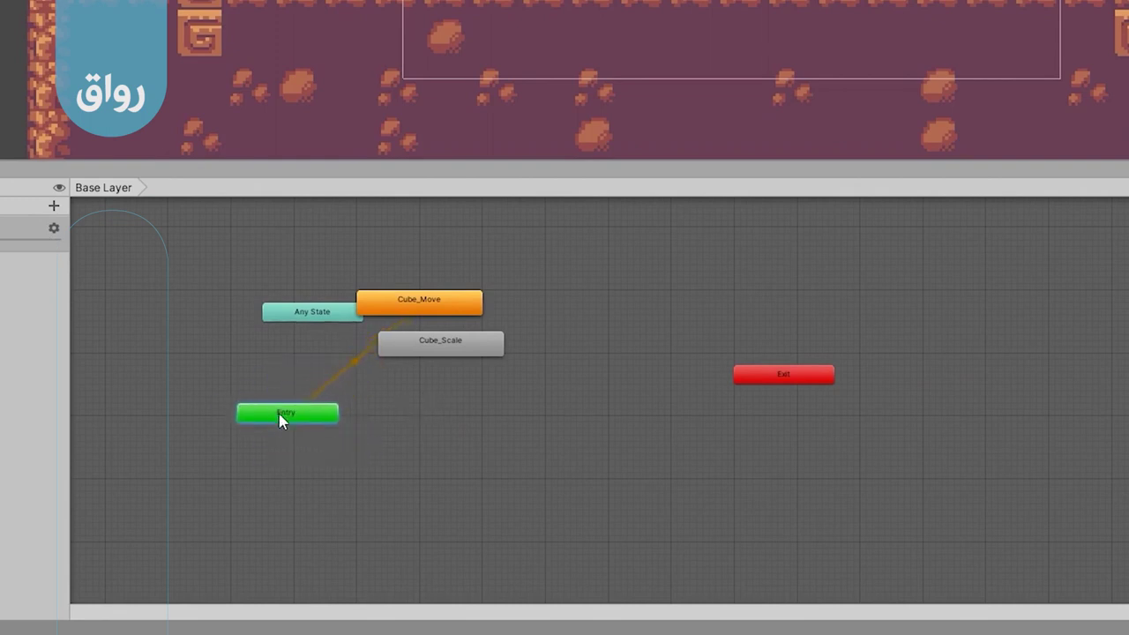
mouse_move(290, 410)
mouse_down()
mouse_move(281, 401)
mouse_move(294, 410)
mouse_up()
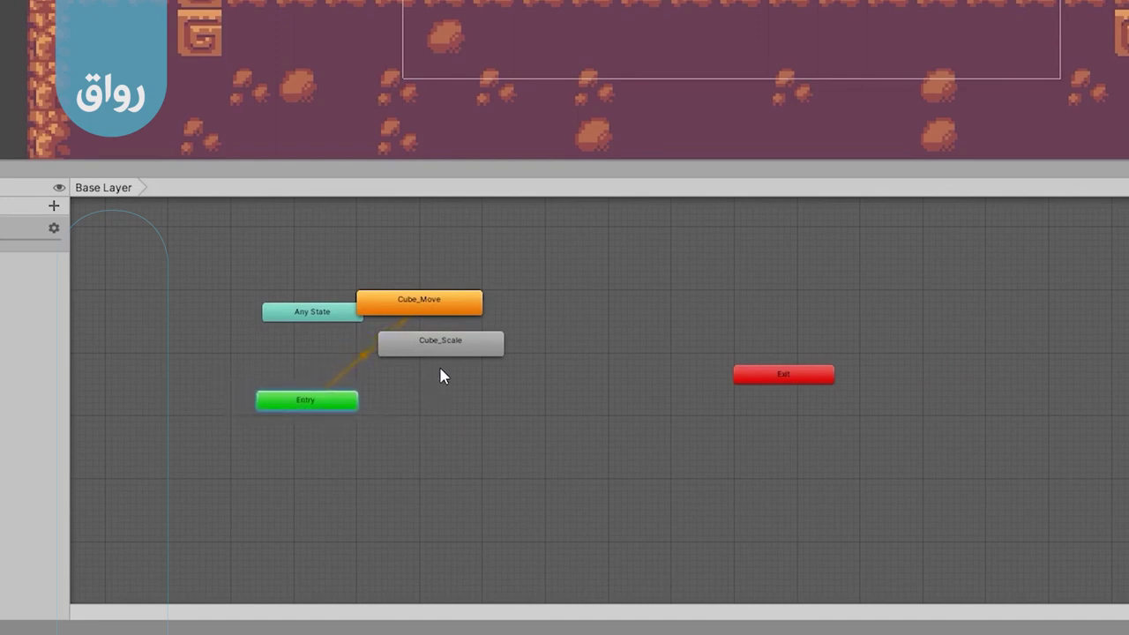
drag(415, 300, 477, 273)
drag(435, 347, 539, 395)
mouse_move(485, 277)
mouse_down()
mouse_move(496, 323)
mouse_move(504, 314)
mouse_move(489, 300)
mouse_up()
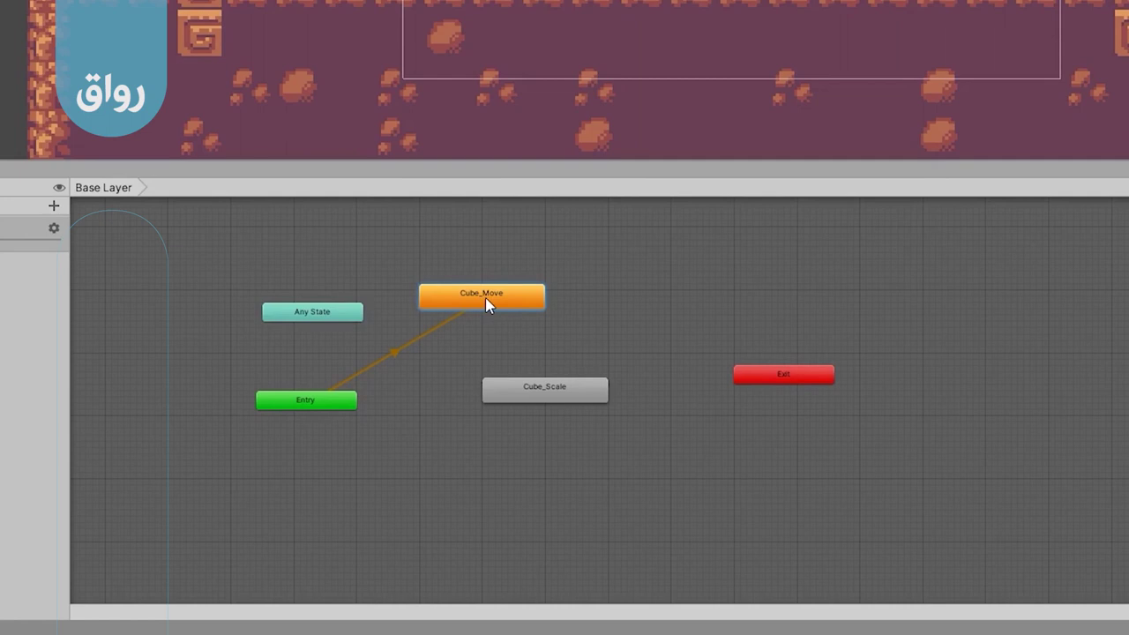
Select Cube_Scale, tidy the nodes, and delete the Cube_Scale state from the graph.
click(544, 390)
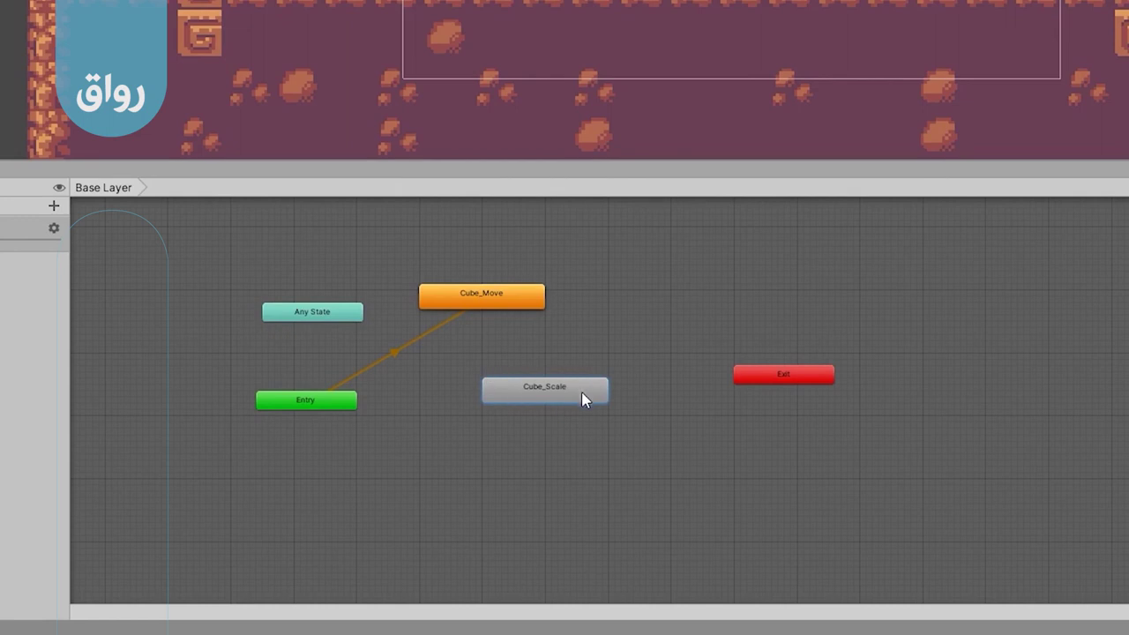
drag(483, 303, 499, 269)
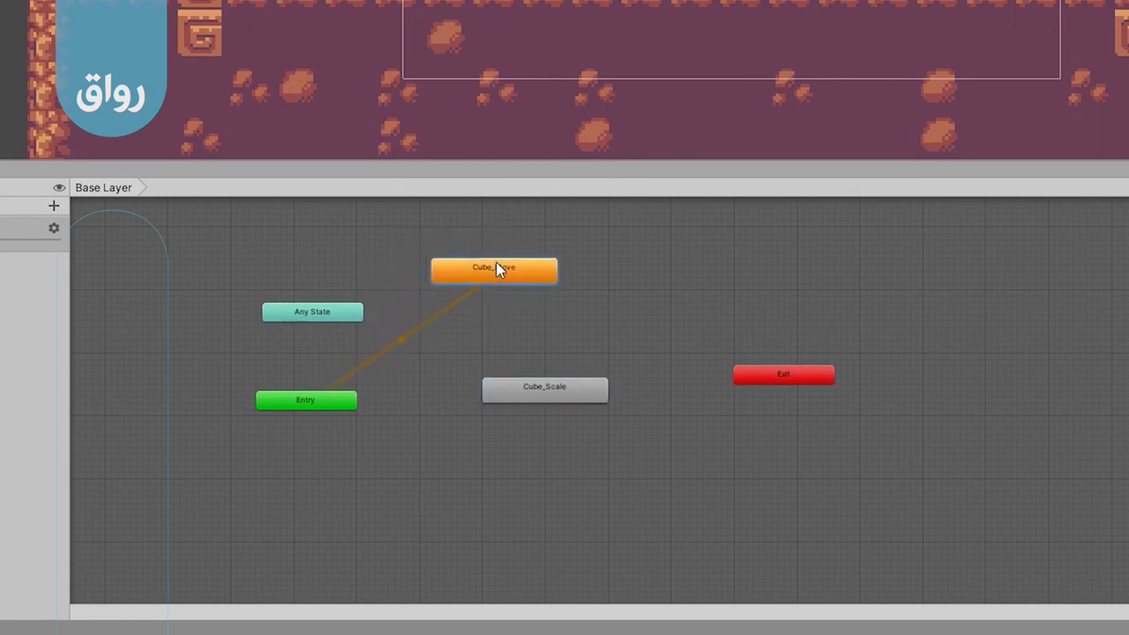
drag(544, 403, 570, 429)
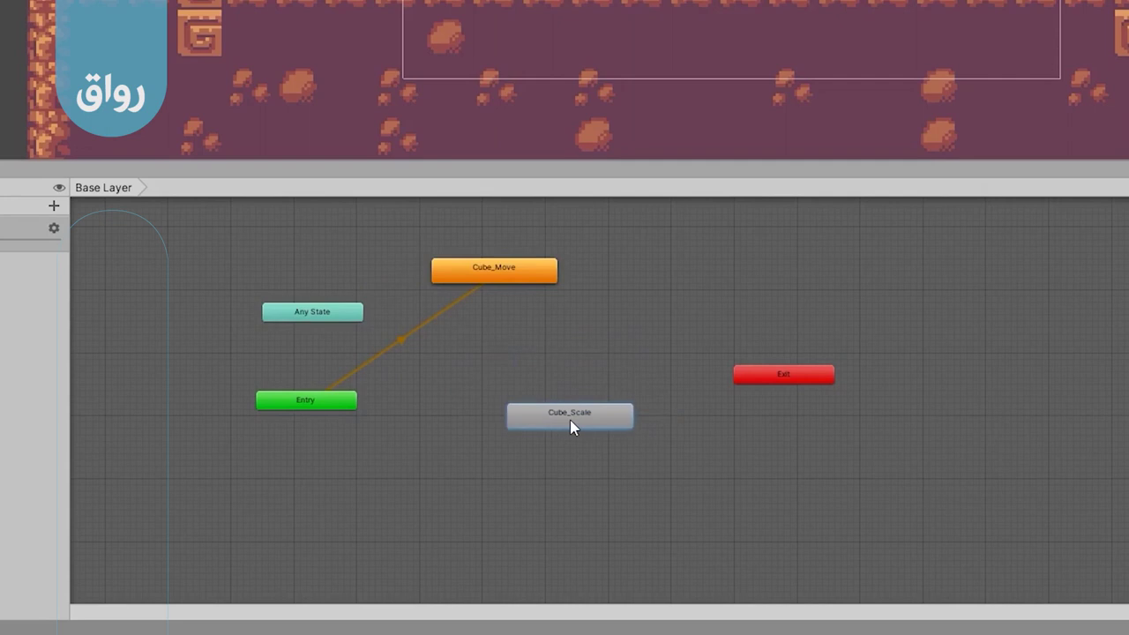
drag(509, 277, 490, 277)
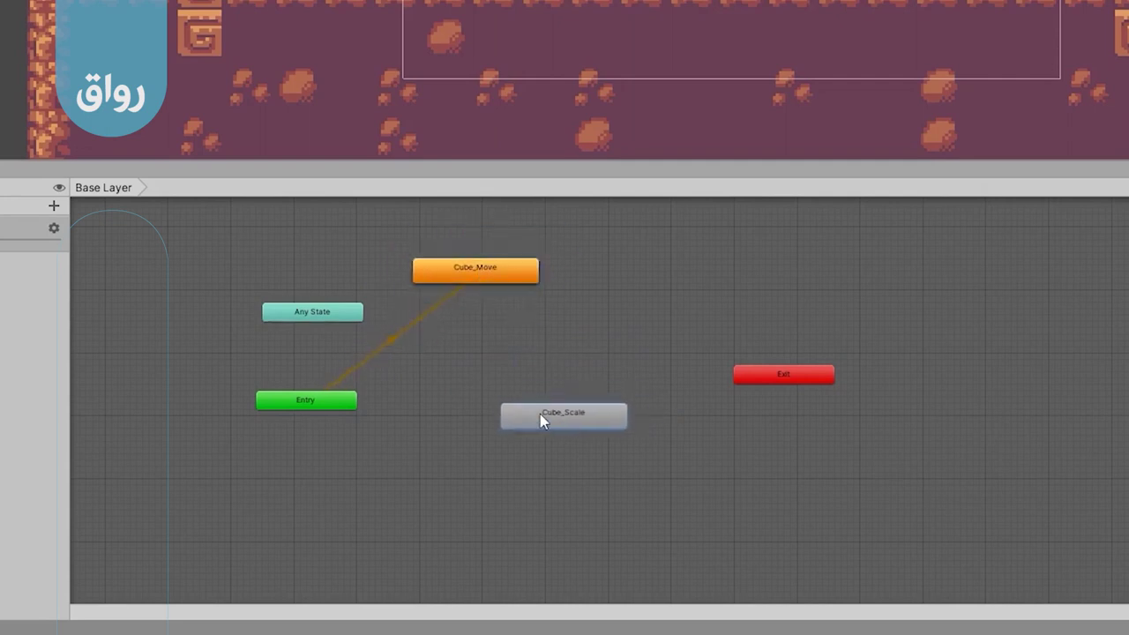
drag(567, 406, 574, 414)
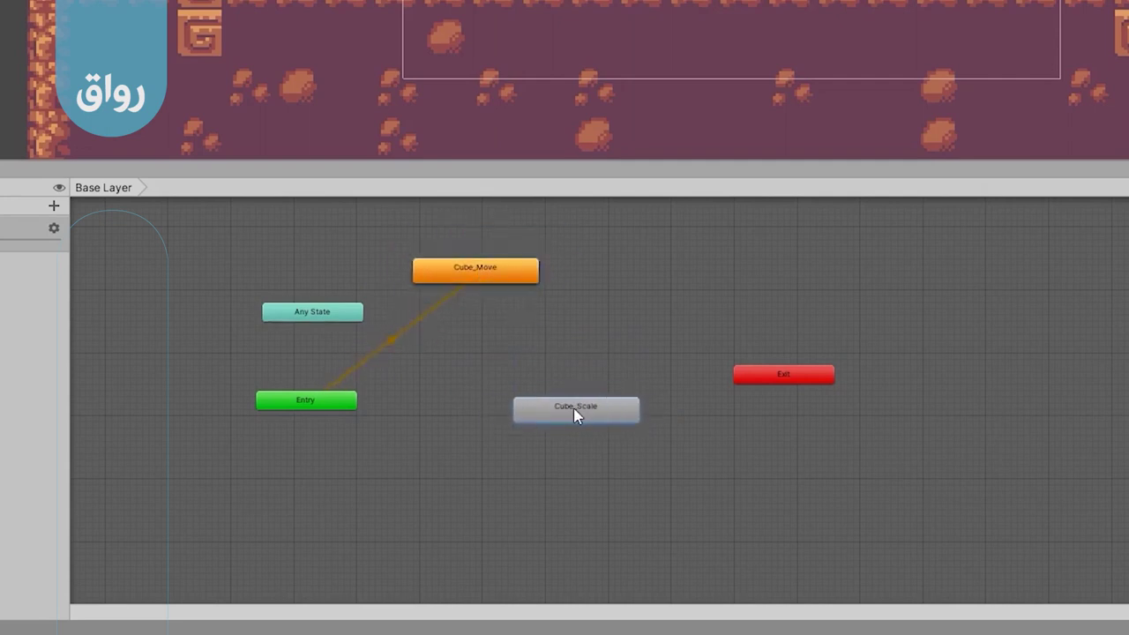
drag(566, 405, 565, 347)
key(Delete)
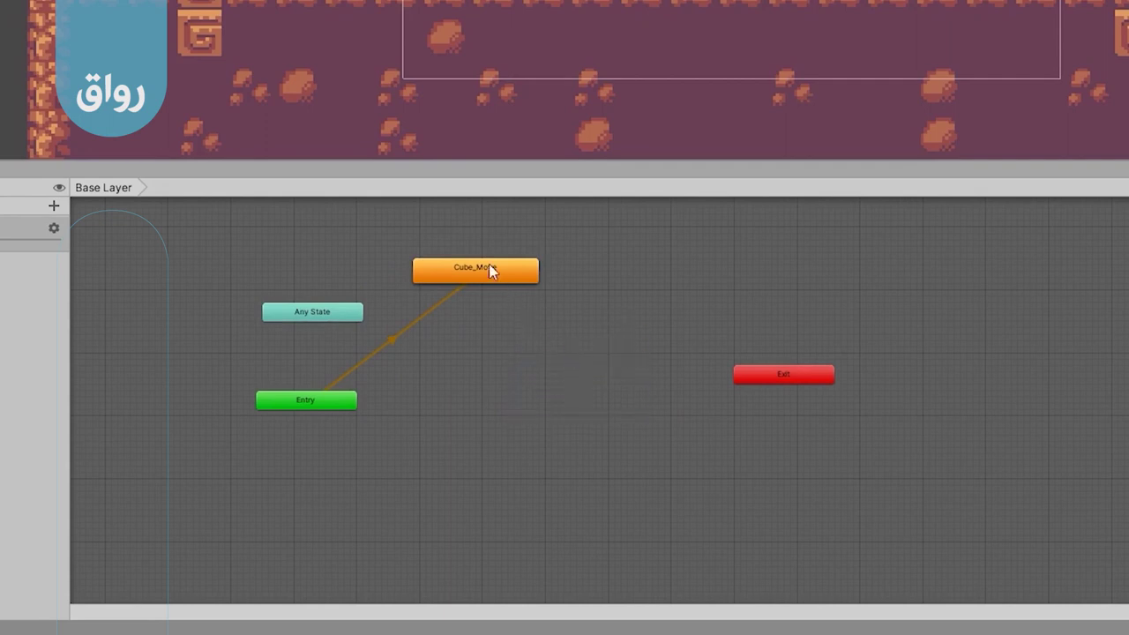
drag(489, 265, 458, 240)
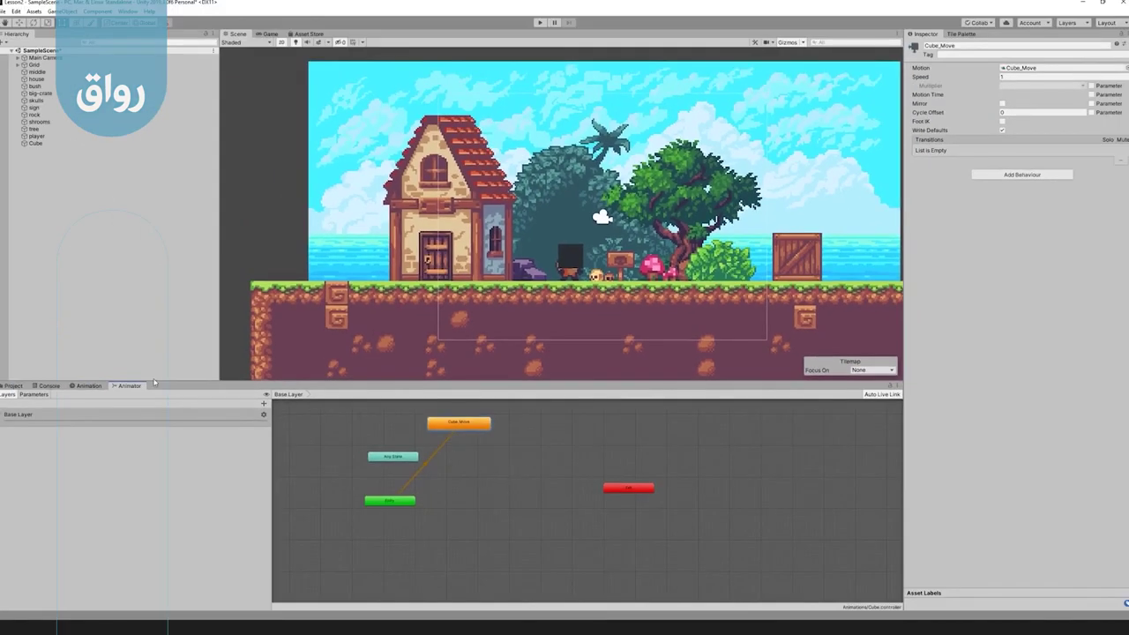
Float the Animator and drag the Cube_Scale clip from the Animations folder into the graph.
drag(369, 263, 565, 233)
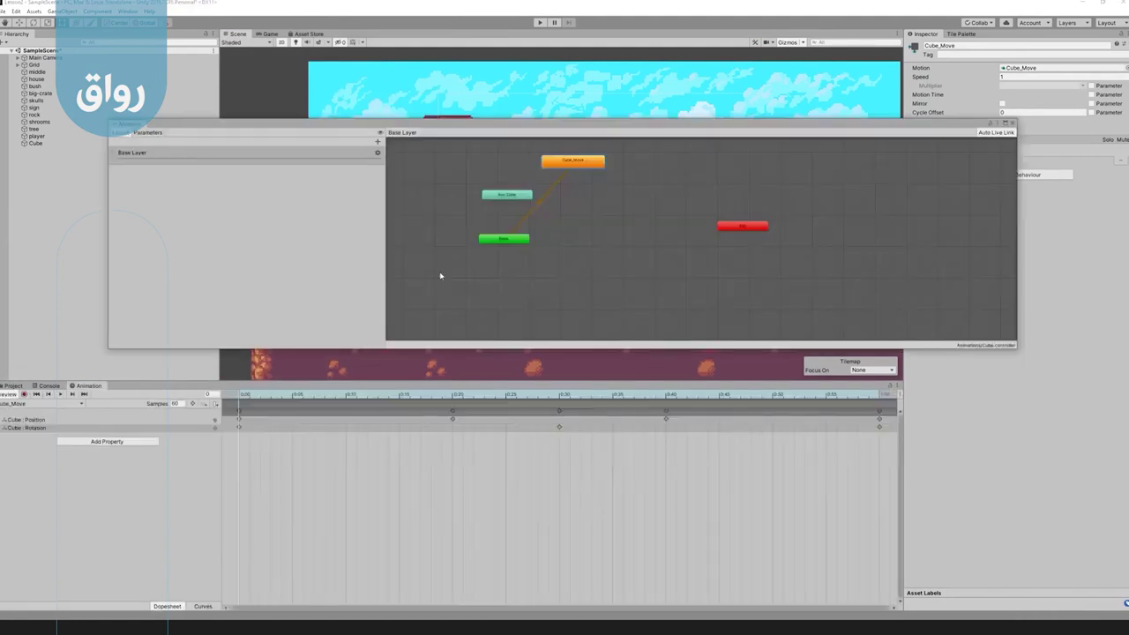
click(12, 387)
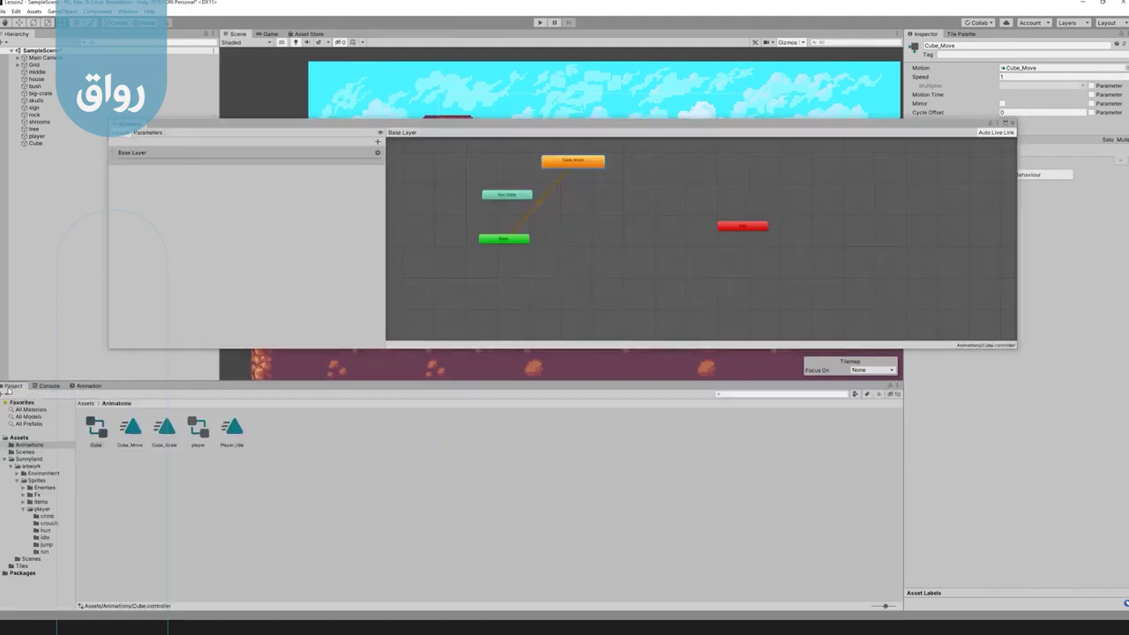
click(35, 445)
mouse_move(173, 424)
mouse_down()
mouse_move(509, 304)
mouse_move(615, 227)
mouse_up()
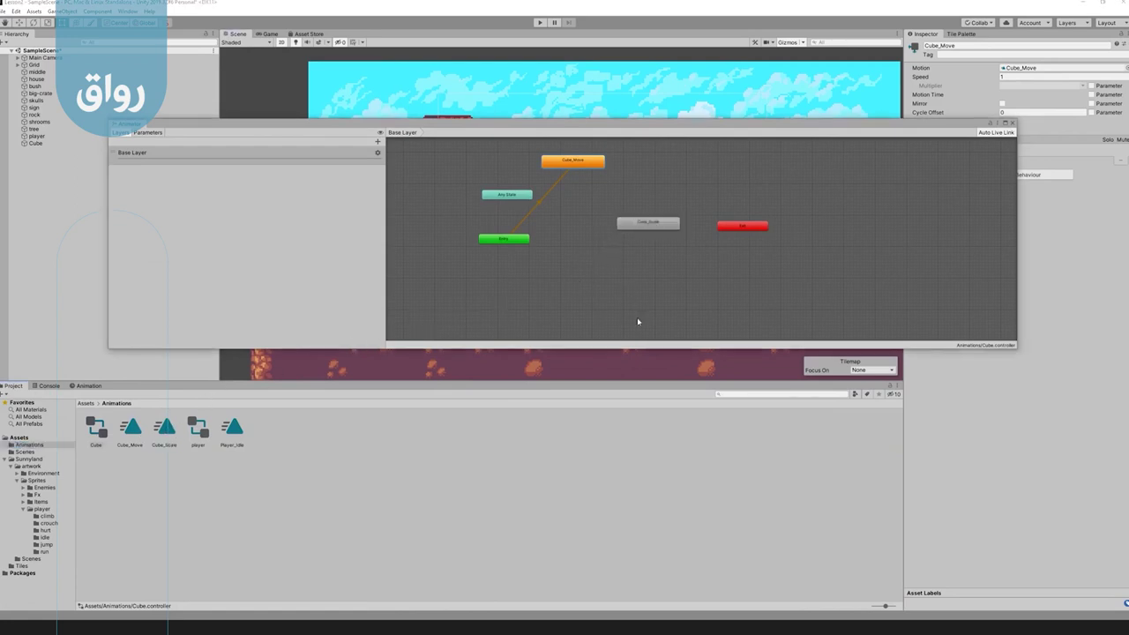
Redock the Animator in the bottom panel and rearrange the Entry, Cube_Move and Cube_Scale nodes.
drag(641, 130, 644, 316)
drag(317, 316, 363, 366)
drag(178, 363, 112, 391)
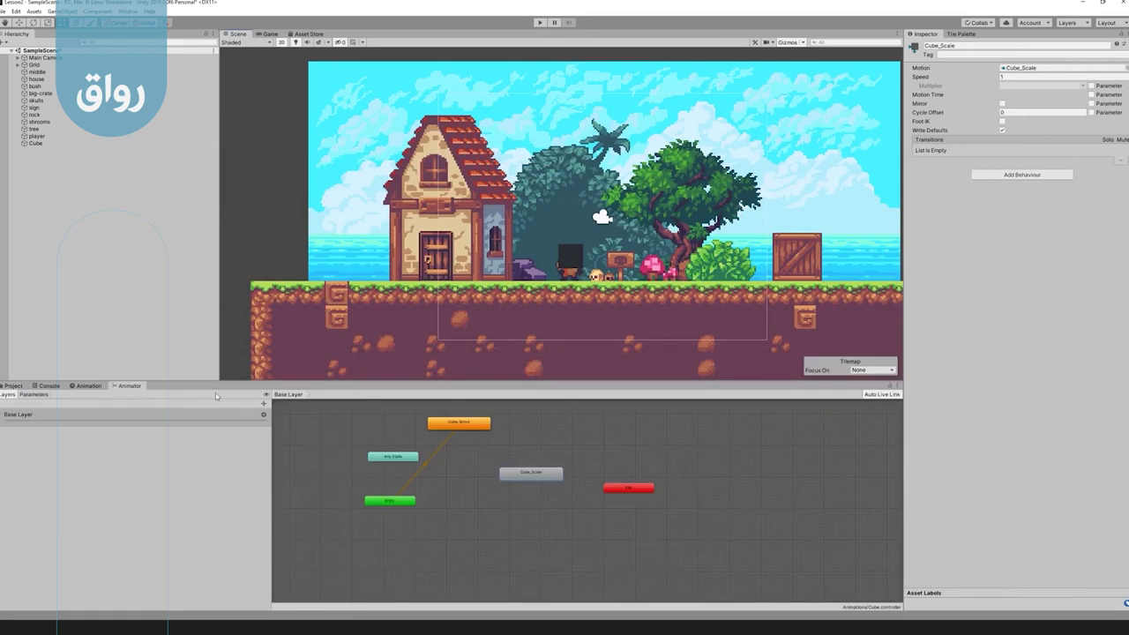
drag(462, 425, 485, 425)
drag(381, 499, 357, 506)
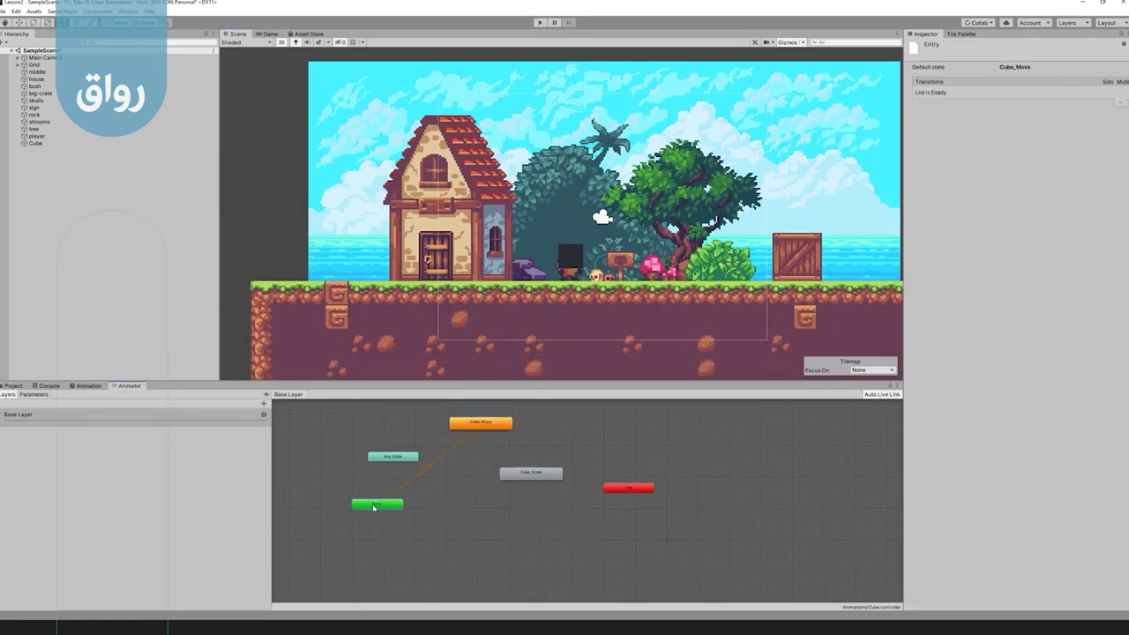
drag(495, 429, 505, 439)
drag(536, 477, 517, 493)
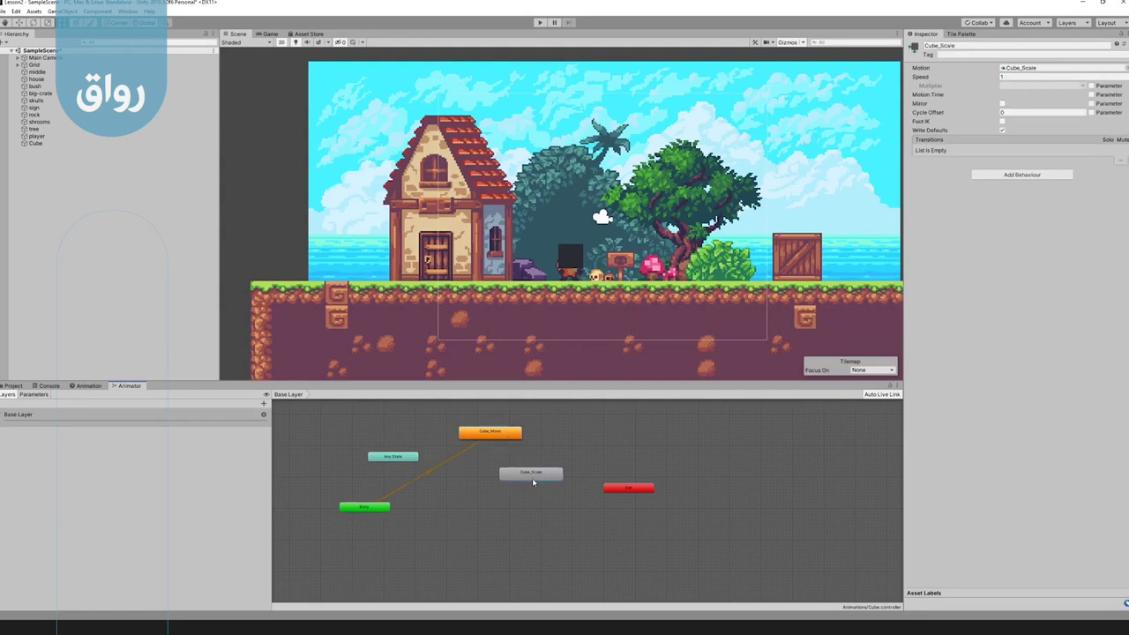
Test the Cube_Move animation in Play mode, then open the Cube_Scale state's context menu.
click(541, 23)
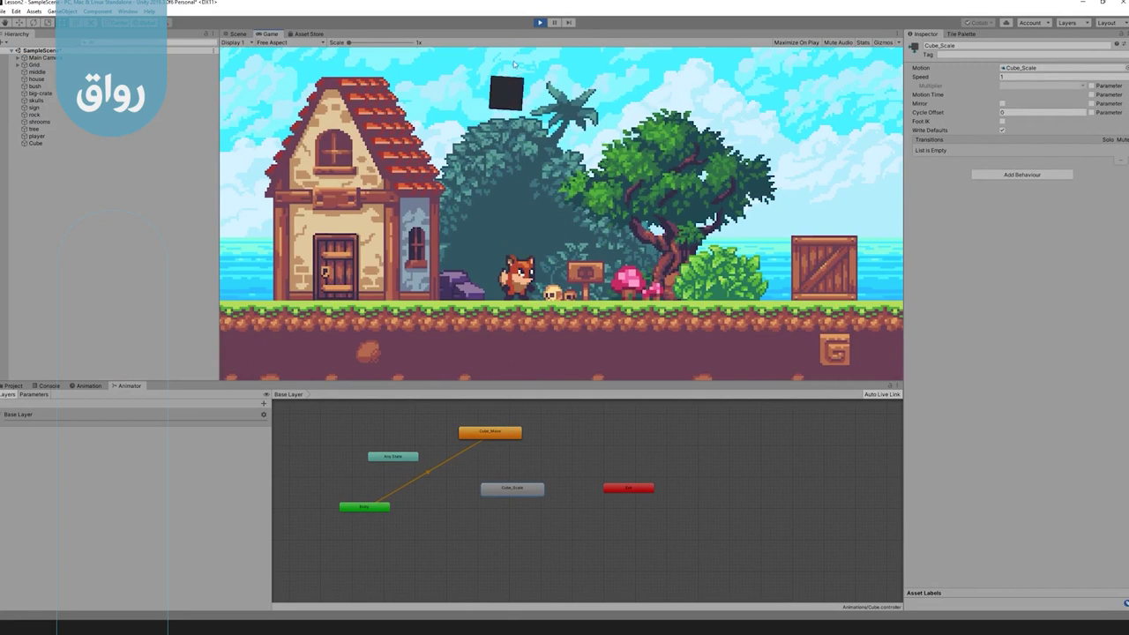
key(ctrl+p)
mouse_move(517, 490)
mouse_down()
mouse_move(536, 463)
mouse_move(529, 473)
mouse_up()
right_click(529, 473)
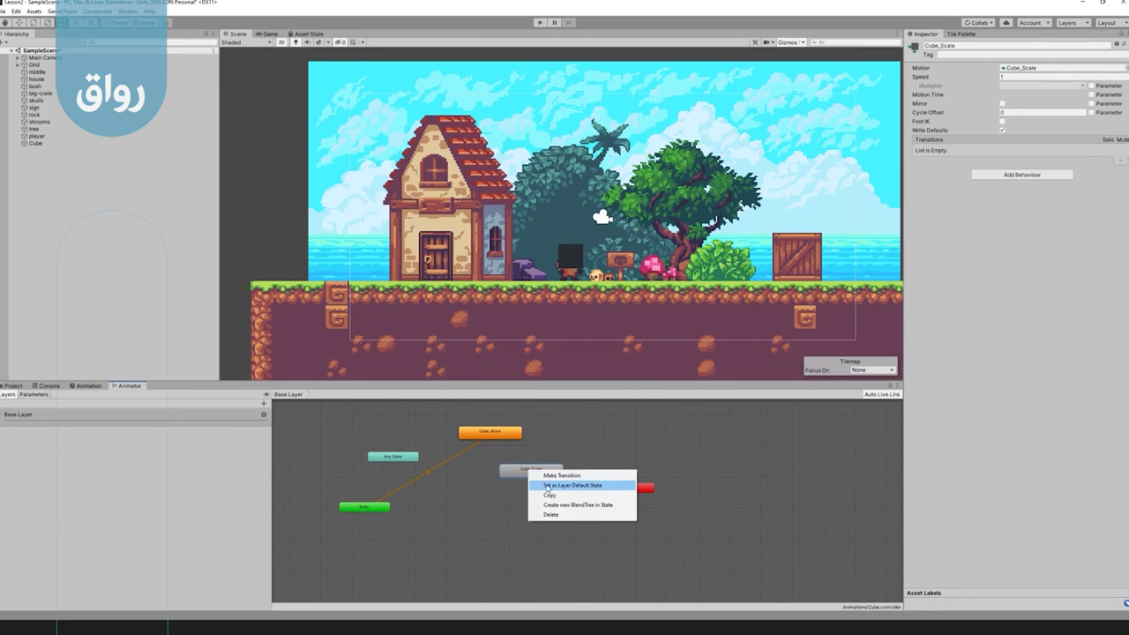
Set Cube_Scale as the Layer Default State and reposition its node.
click(546, 487)
drag(527, 476, 496, 481)
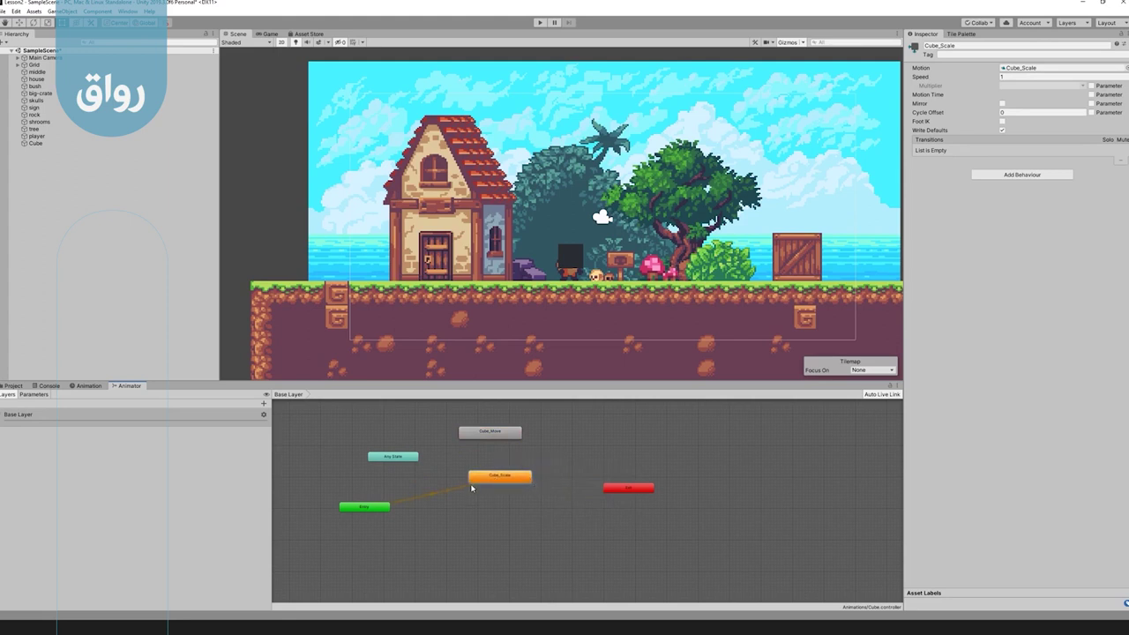
drag(496, 482, 480, 482)
mouse_move(477, 481)
mouse_down()
mouse_move(498, 488)
mouse_move(475, 483)
mouse_up()
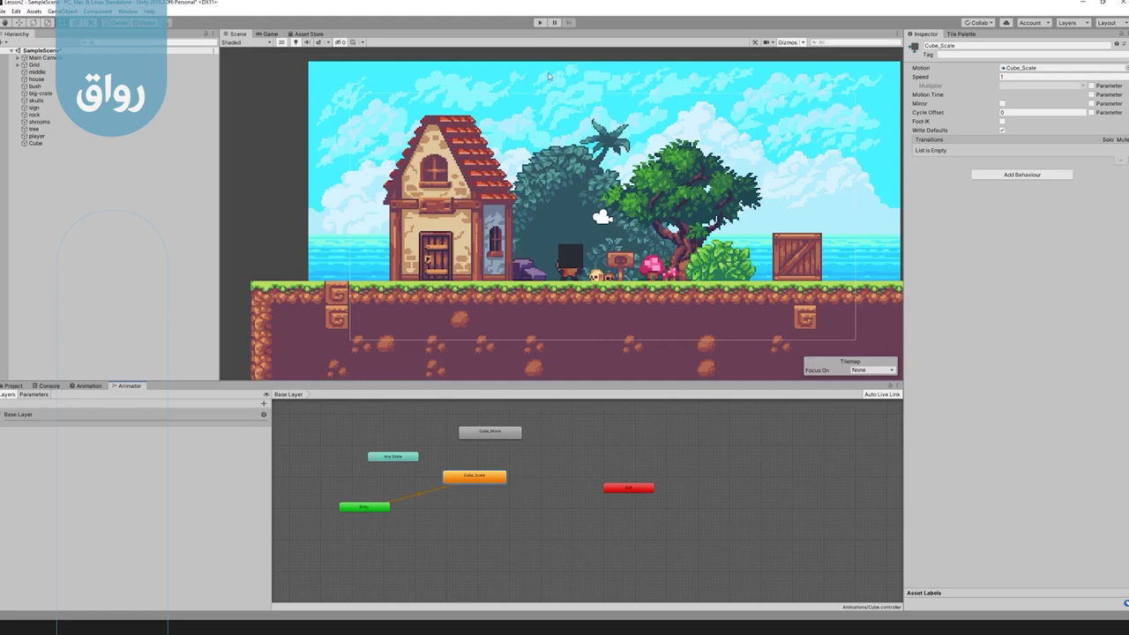
Test the new Cube_Scale default in Play mode, then stop the game.
click(540, 24)
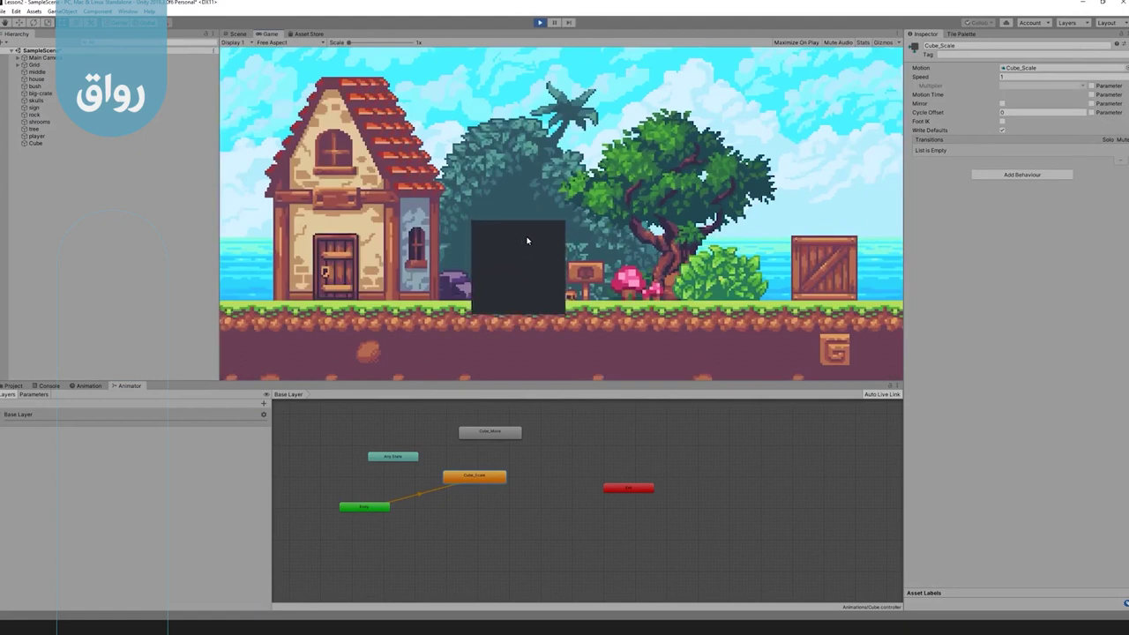
key(ctrl+p)
drag(482, 481, 498, 477)
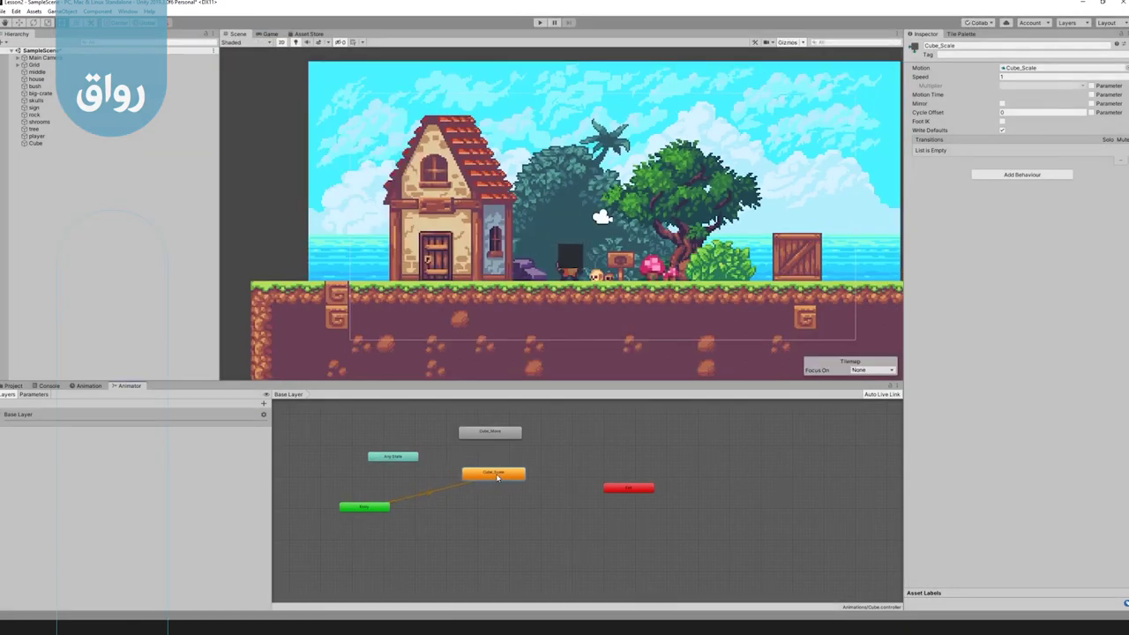
Show the Animation timeline and switch its clip to Cube_Scale.
click(89, 386)
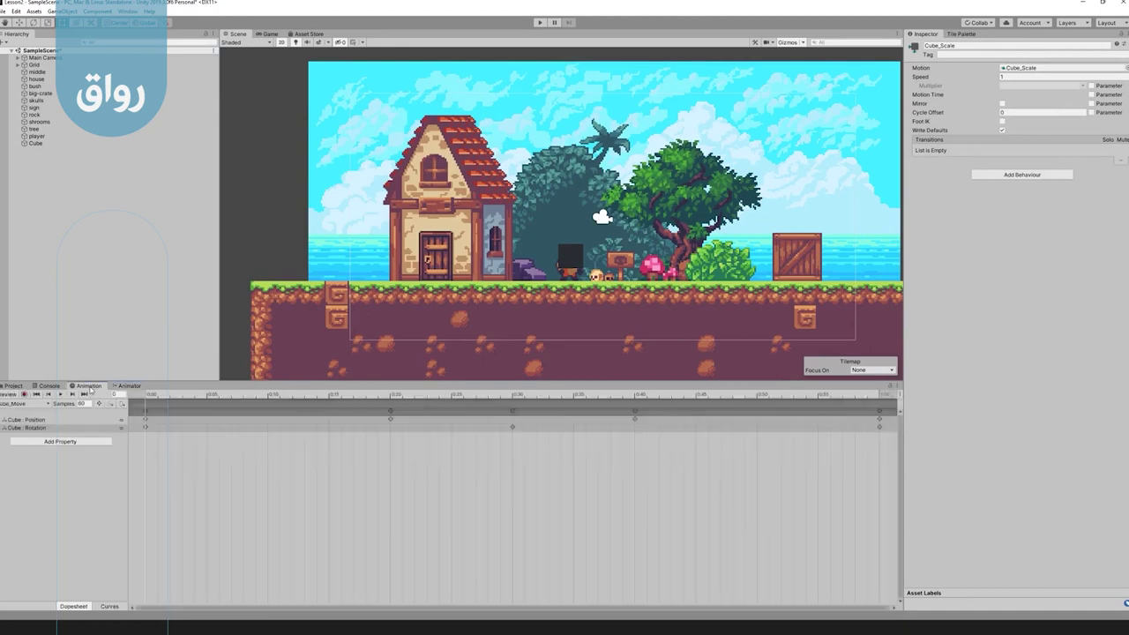
click(19, 403)
click(19, 423)
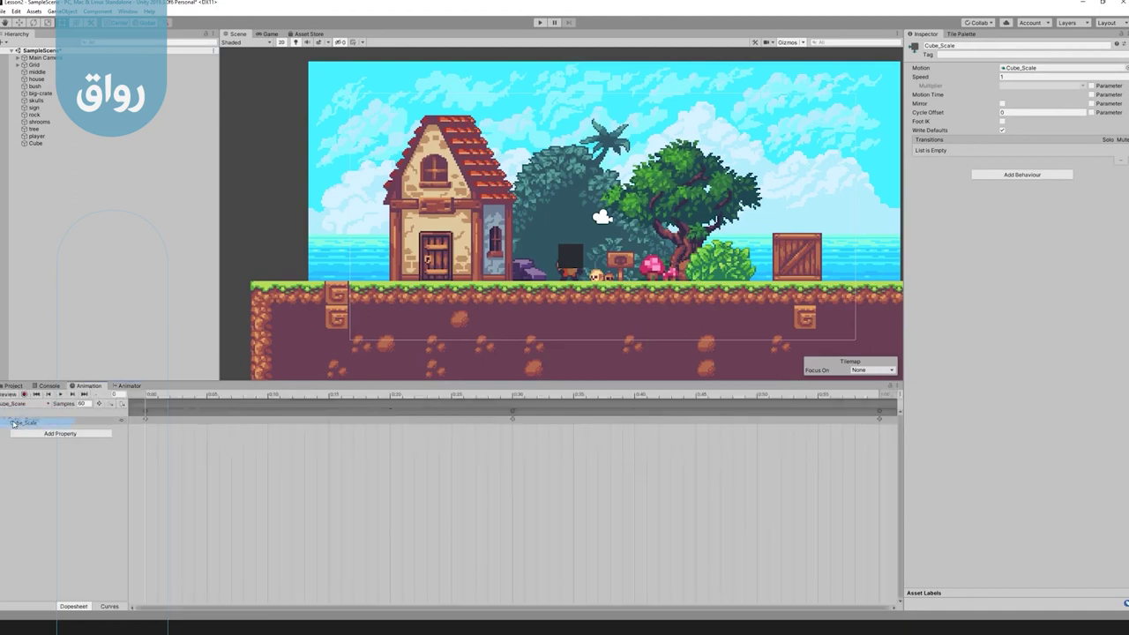
click(83, 403)
Back in the Animator, rearrange Cube_Scale and Cube_Move and select Cube_Scale's Speed value of 1.
click(126, 387)
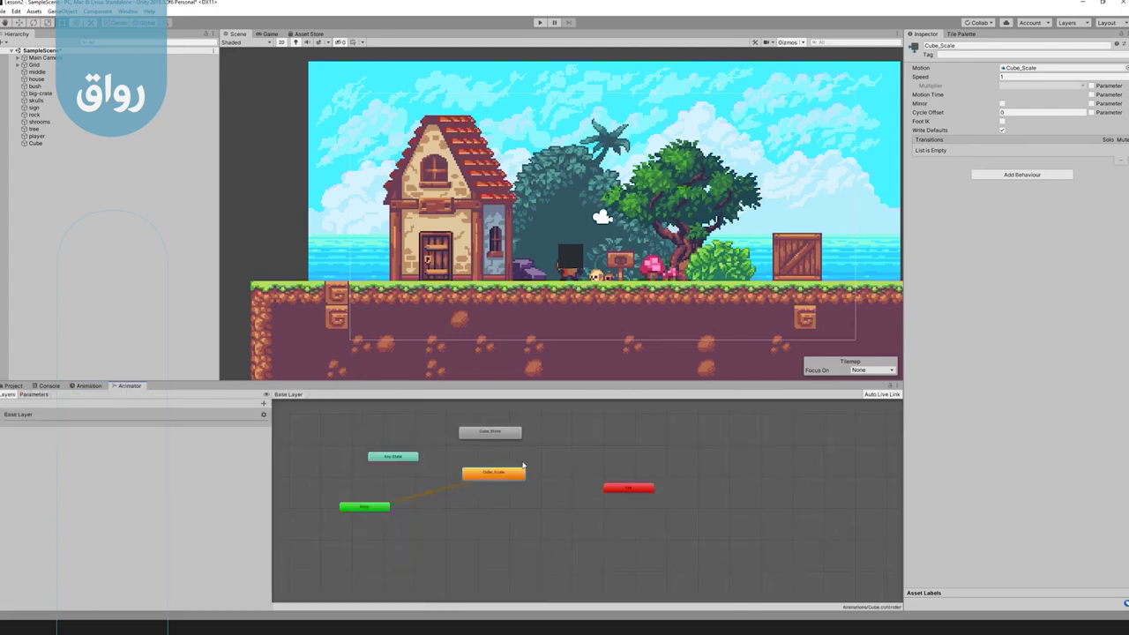
drag(503, 477, 508, 481)
drag(490, 433, 466, 423)
mouse_move(498, 476)
mouse_down()
mouse_move(512, 482)
mouse_move(510, 467)
mouse_up()
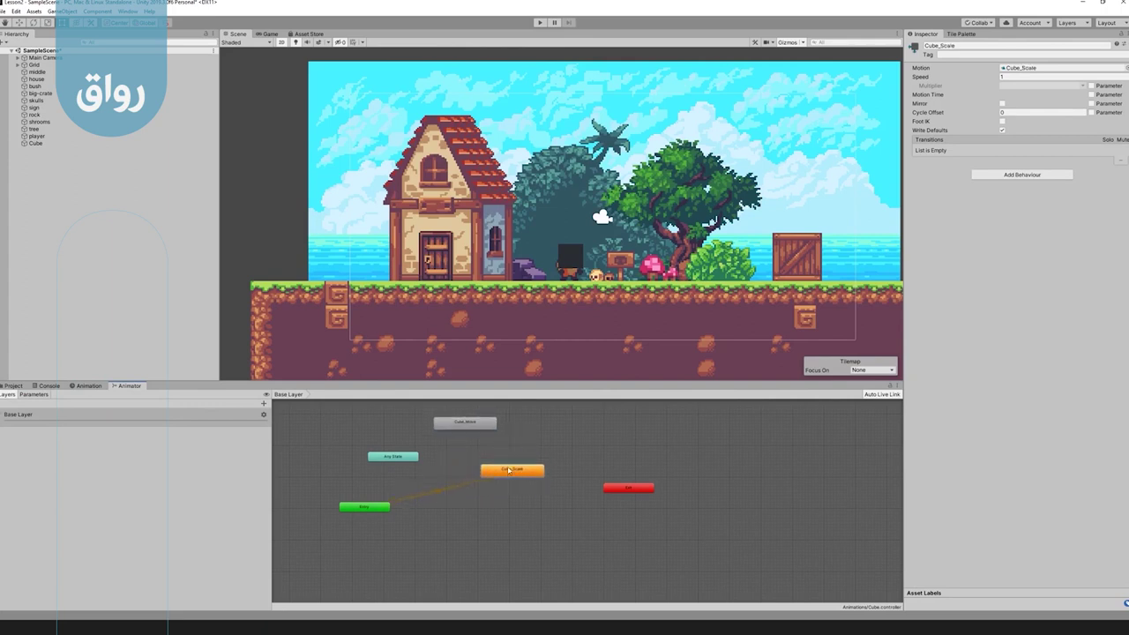
click(1015, 77)
click(1015, 77)
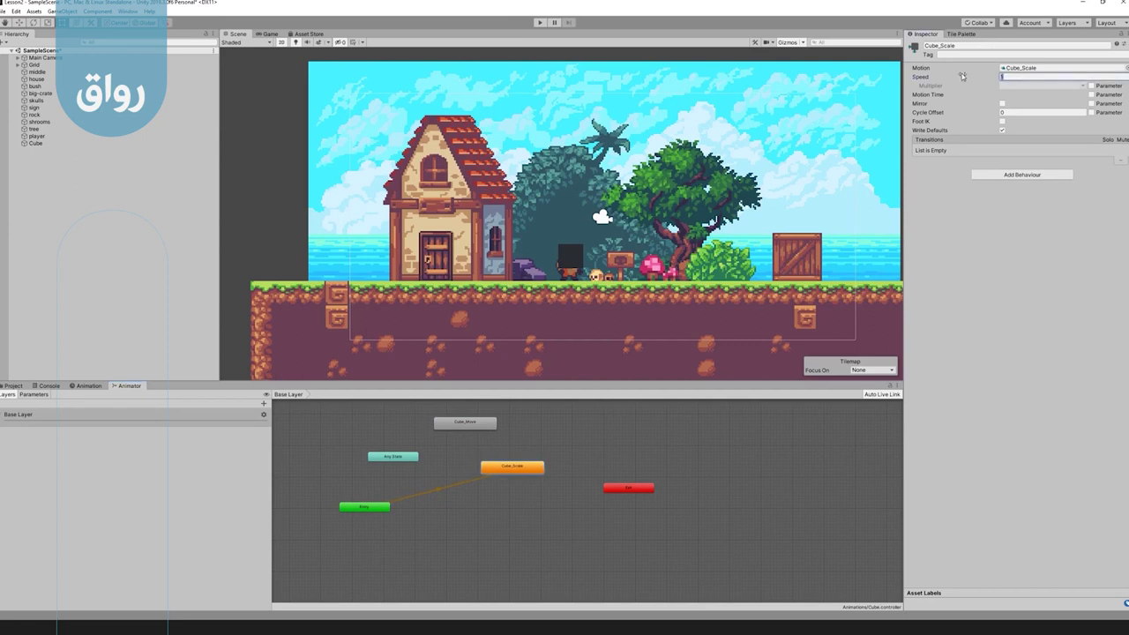
Set the Cube_Scale state's Speed to 5 with the game running in Play mode.
drag(962, 76, 986, 79)
text(2)
click(540, 23)
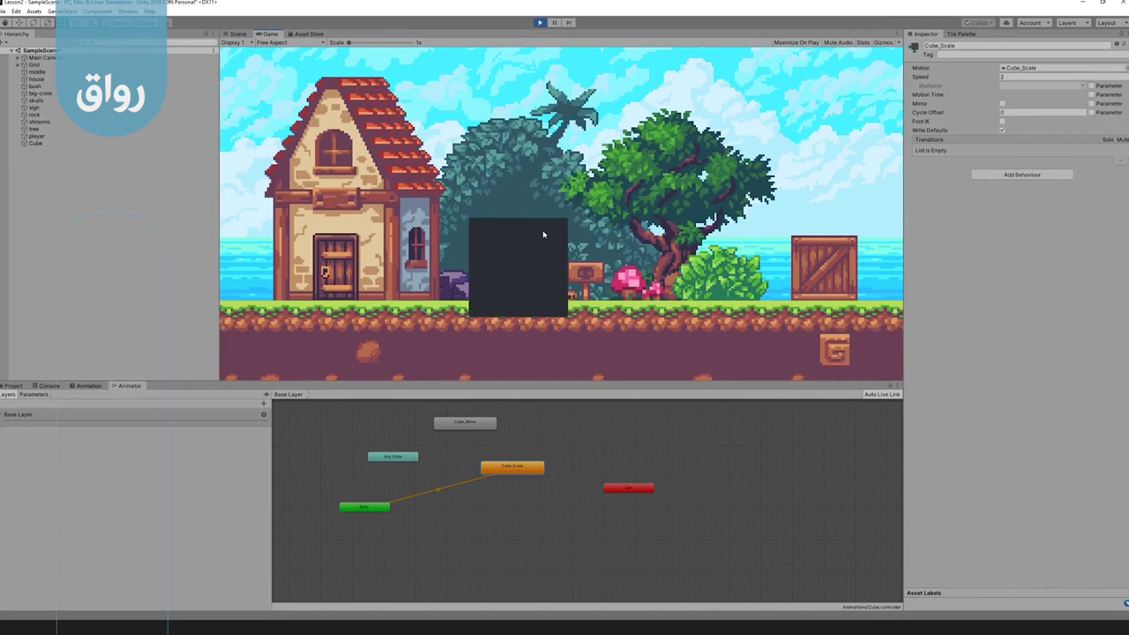
text(5)
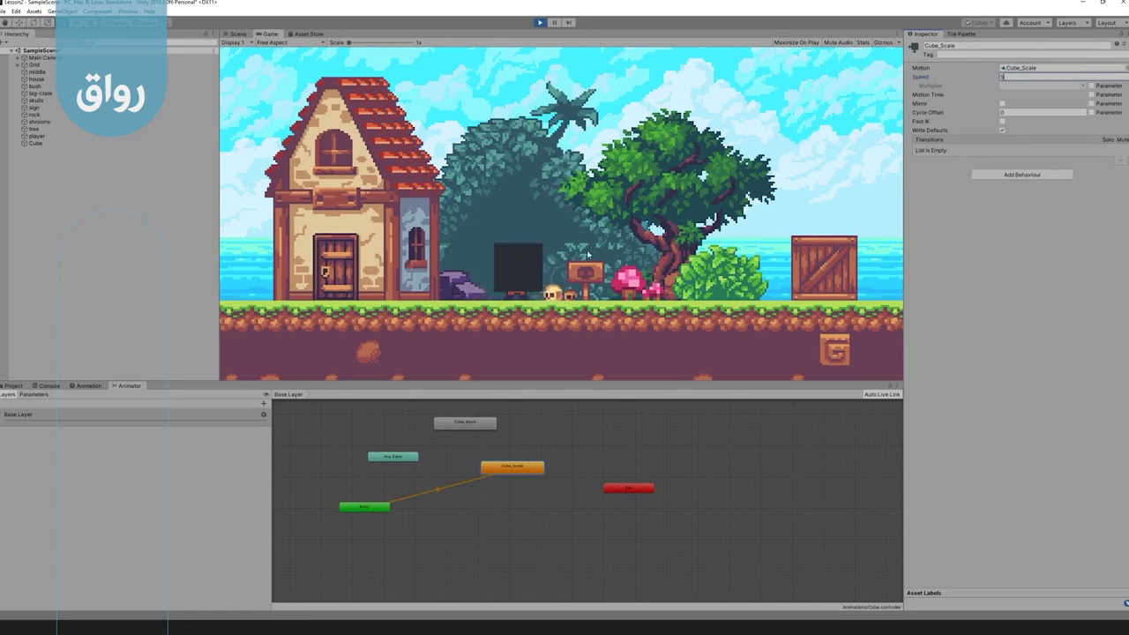
click(542, 55)
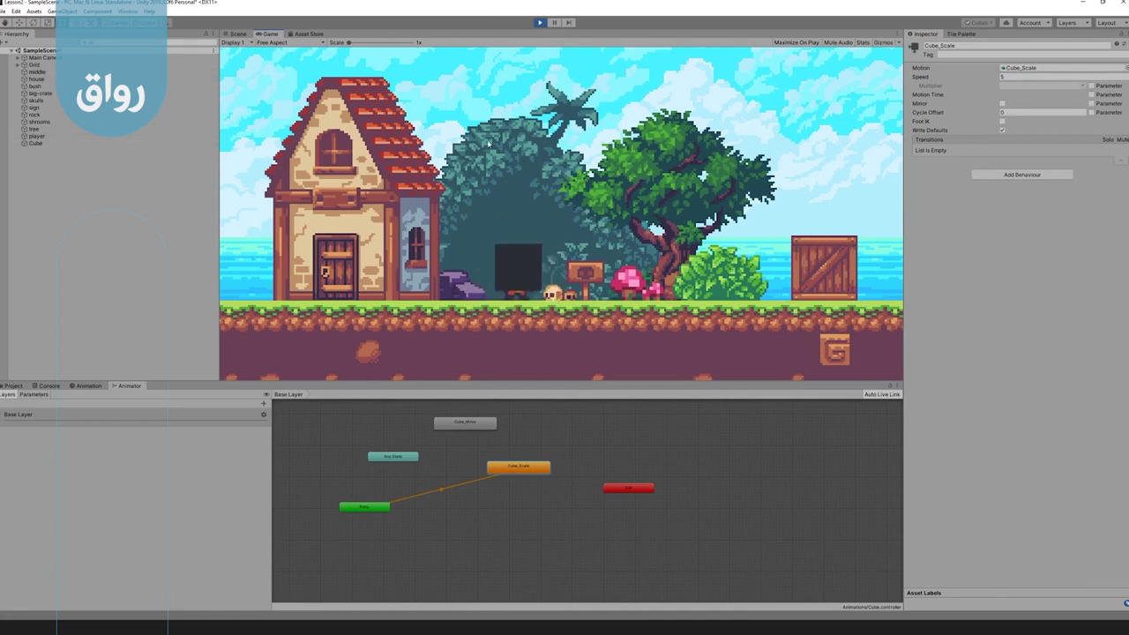
Select big-crate, drag its Position X and Y to lift it into the sky, then stop Play mode.
click(236, 33)
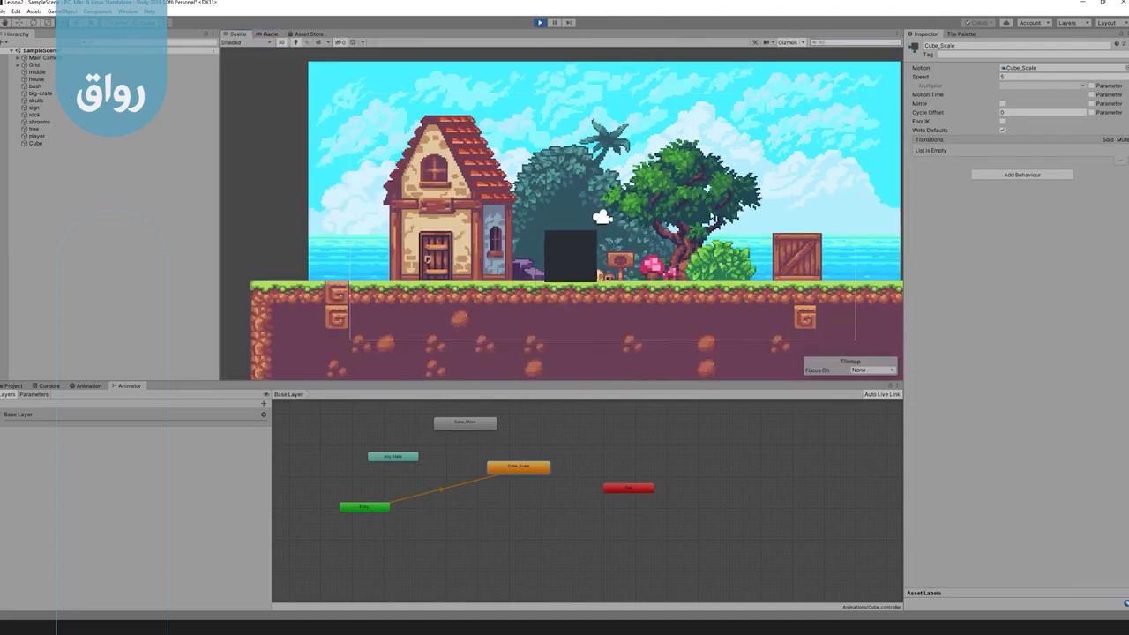
click(796, 258)
click(268, 33)
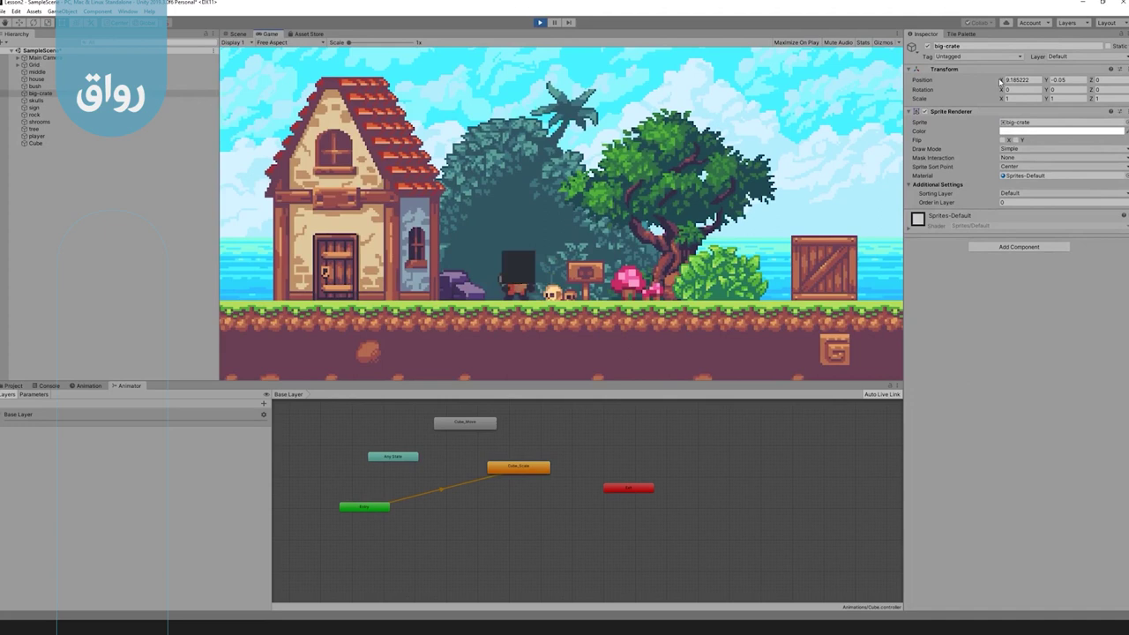
drag(999, 81, 936, 89)
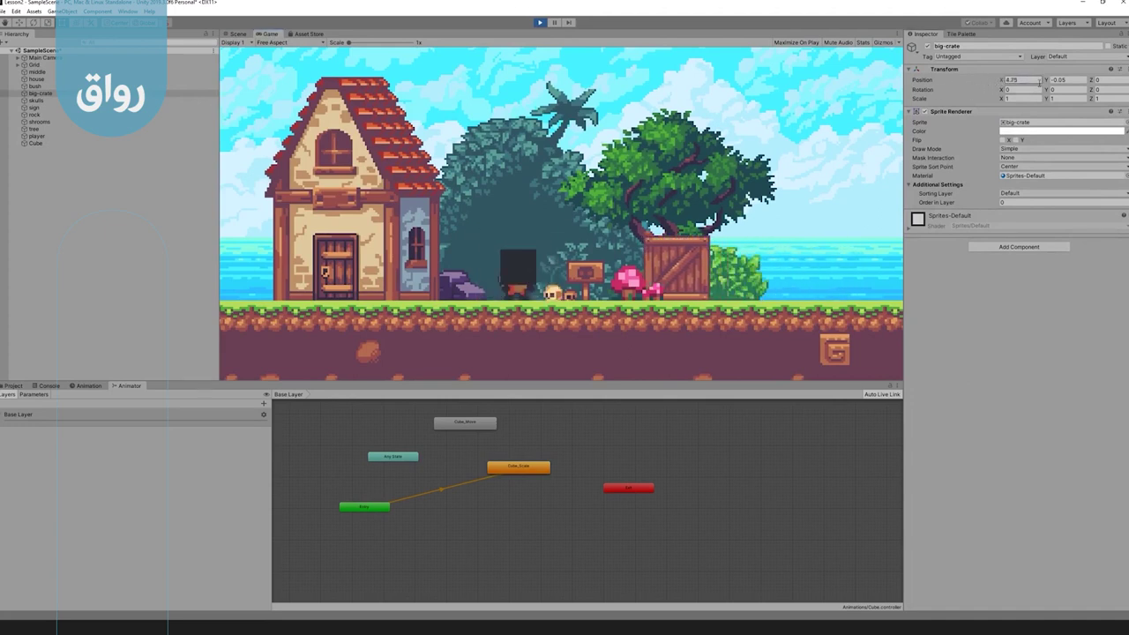
drag(1044, 80, 1080, 80)
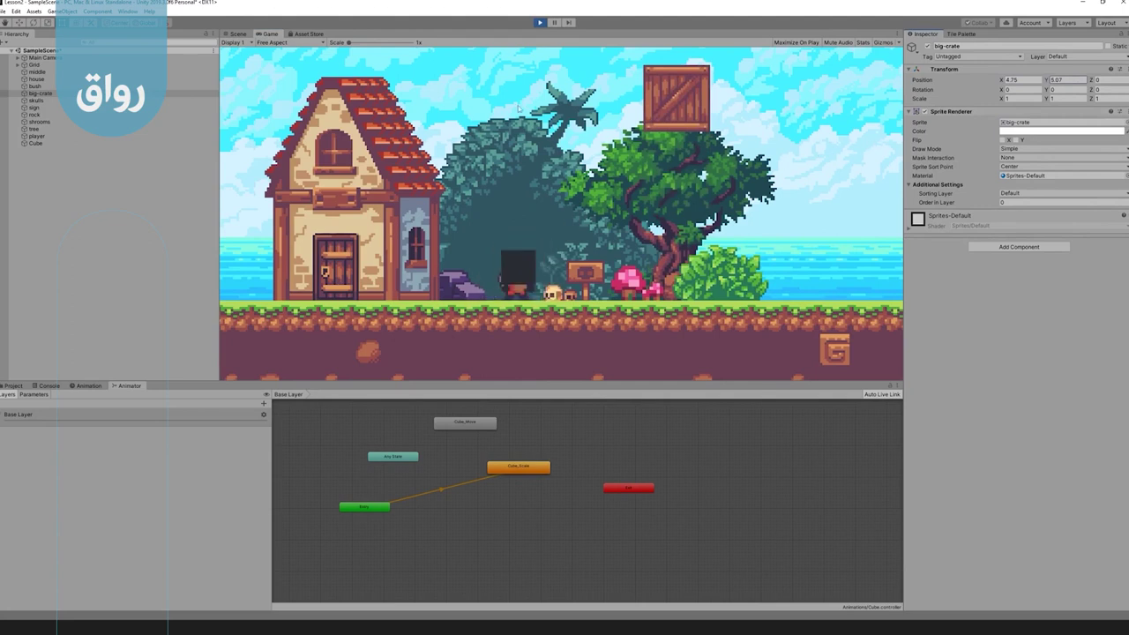
click(539, 23)
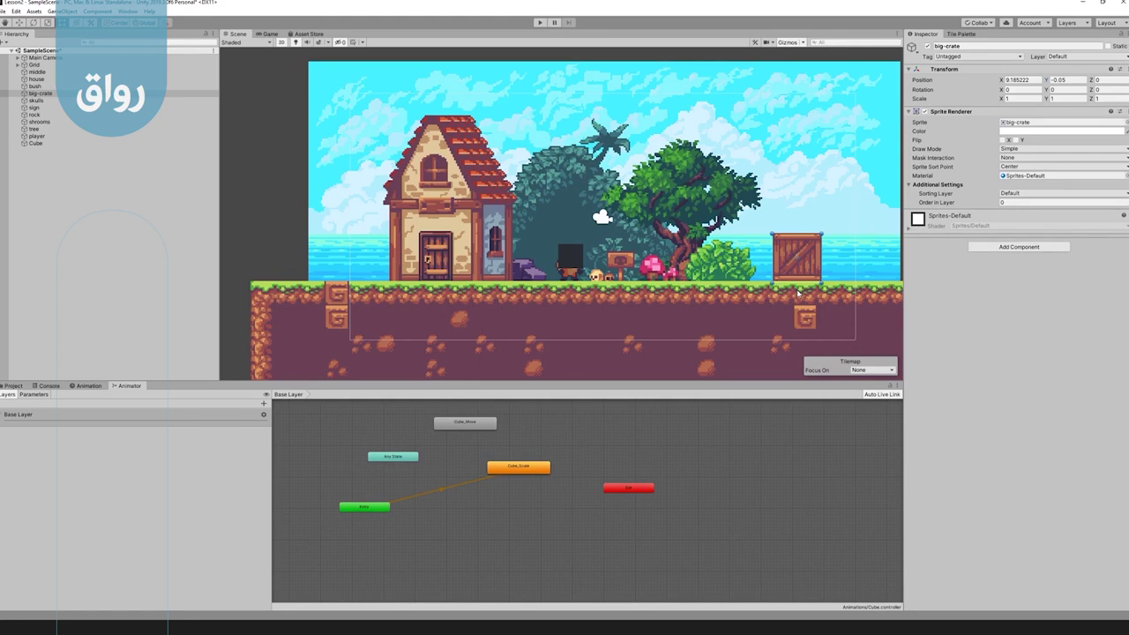
Restart Play mode and check the Cube_Scale state's speed.
click(543, 22)
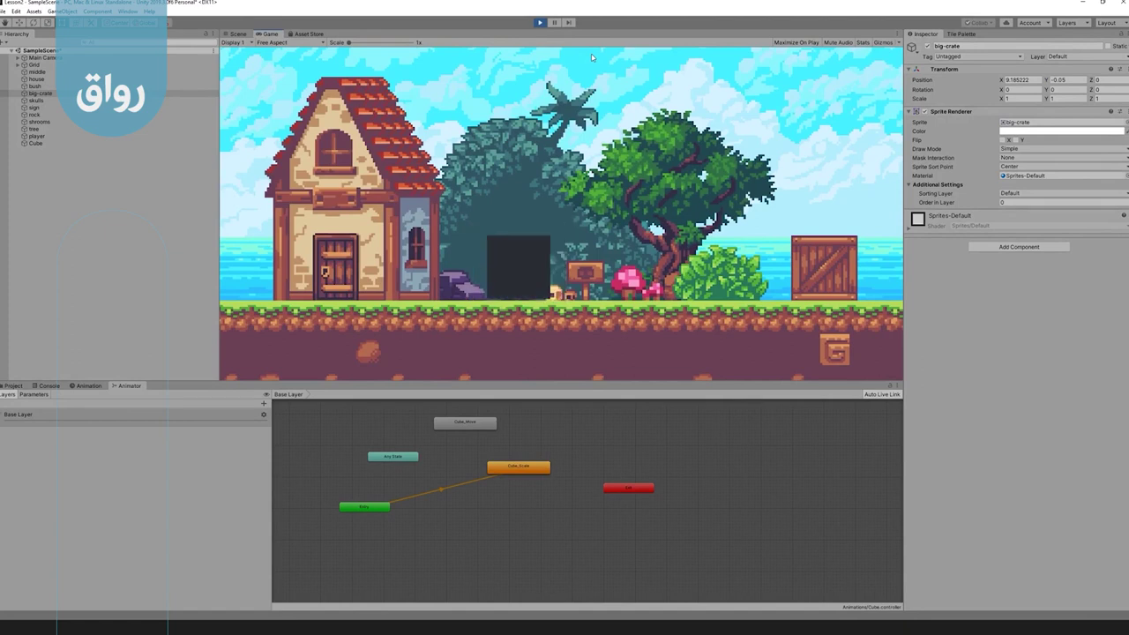
click(519, 471)
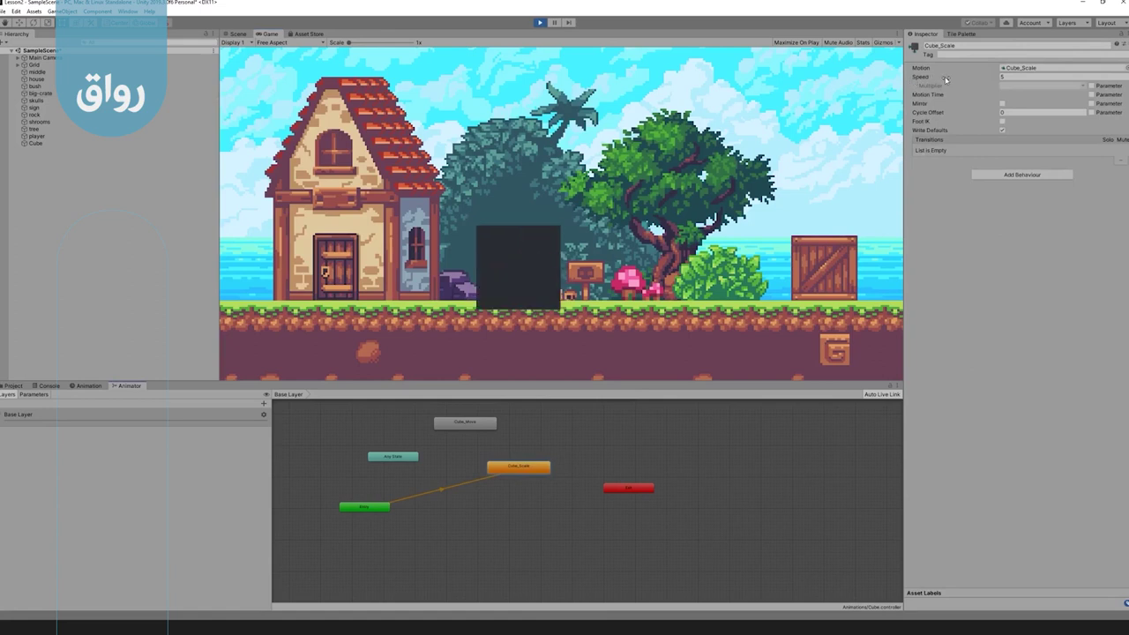
click(976, 81)
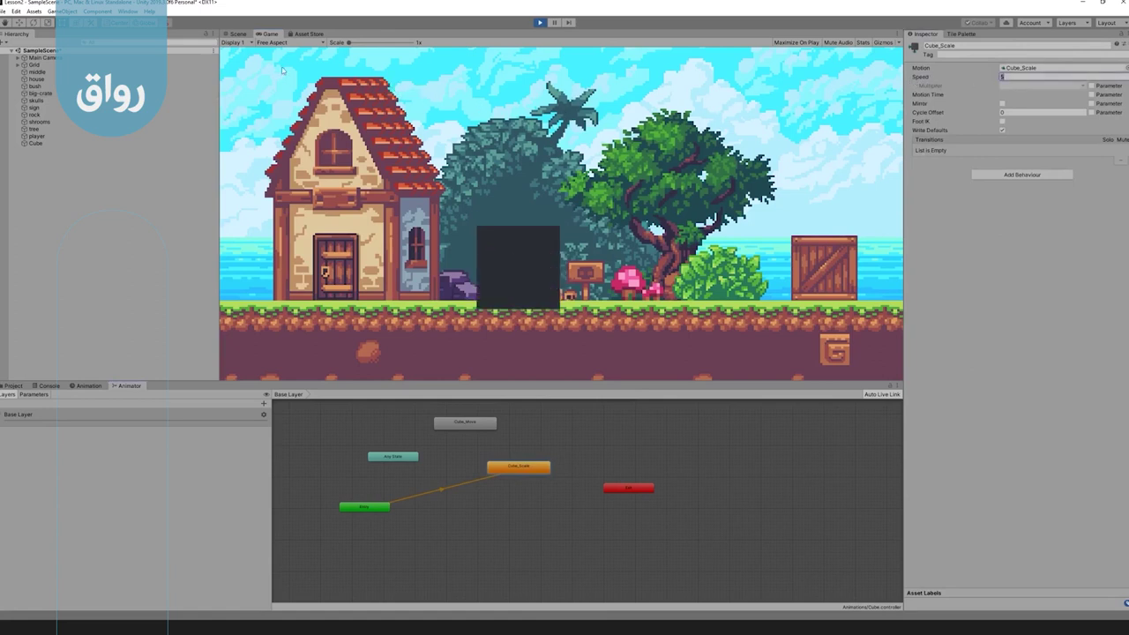
Move the big crate above the tree to about X 5.38 and set Scale X and Y to 0.5.
click(234, 35)
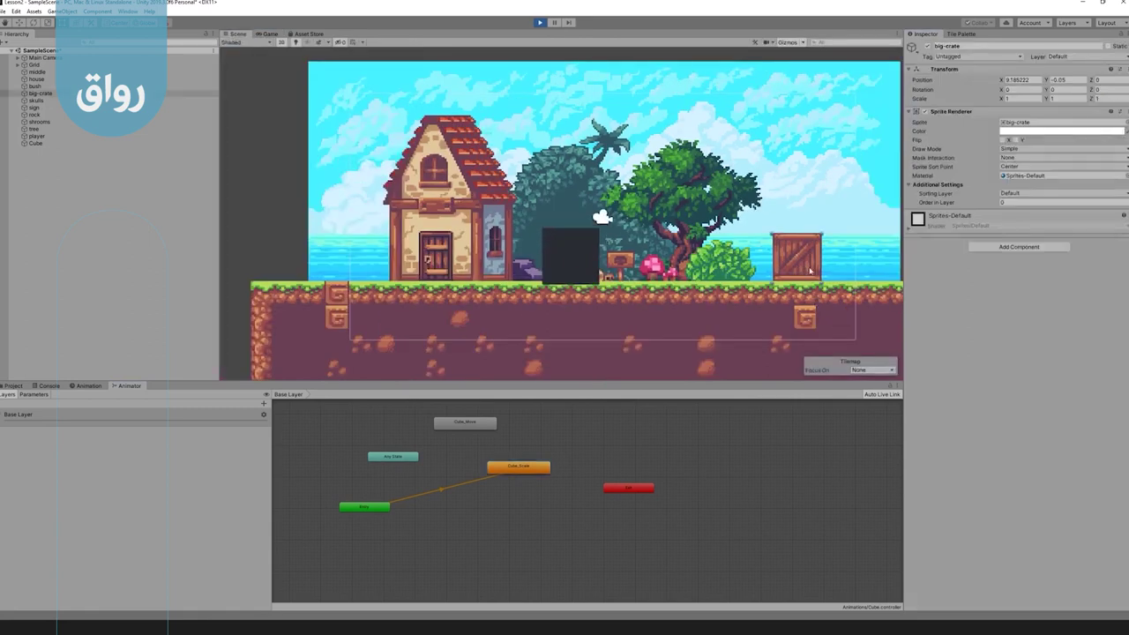
click(269, 34)
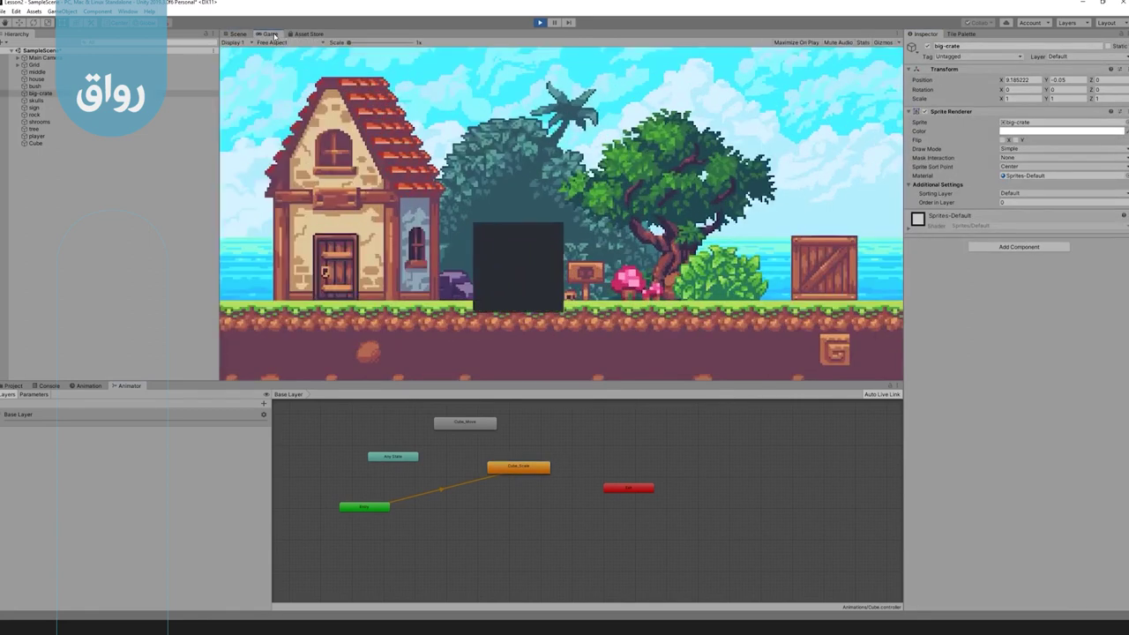
drag(999, 79, 1067, 82)
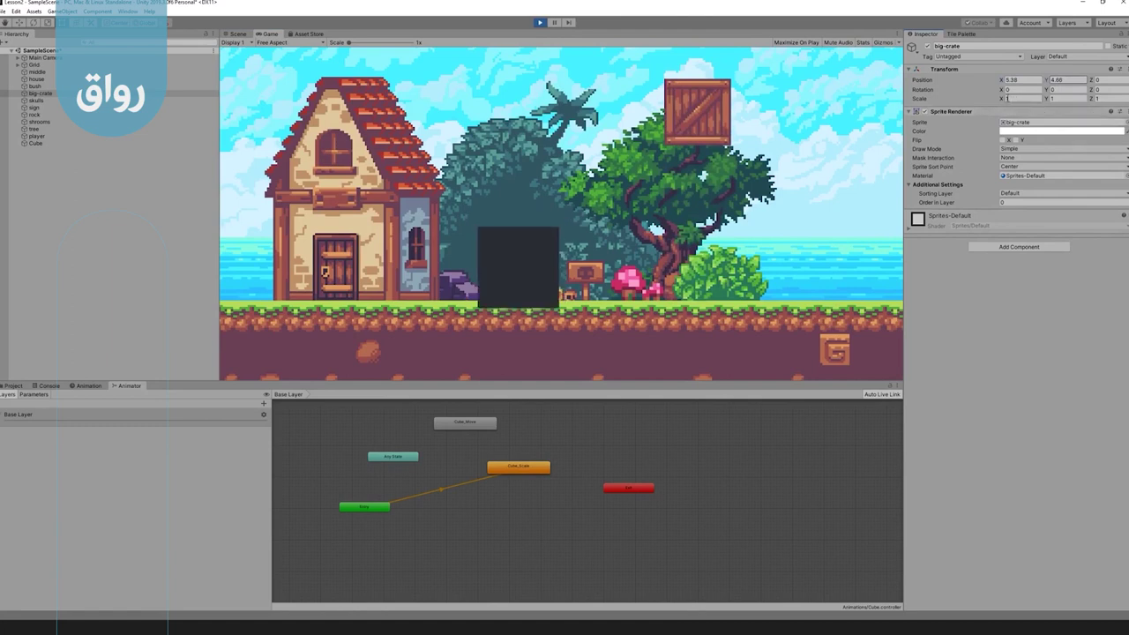
drag(999, 99, 994, 99)
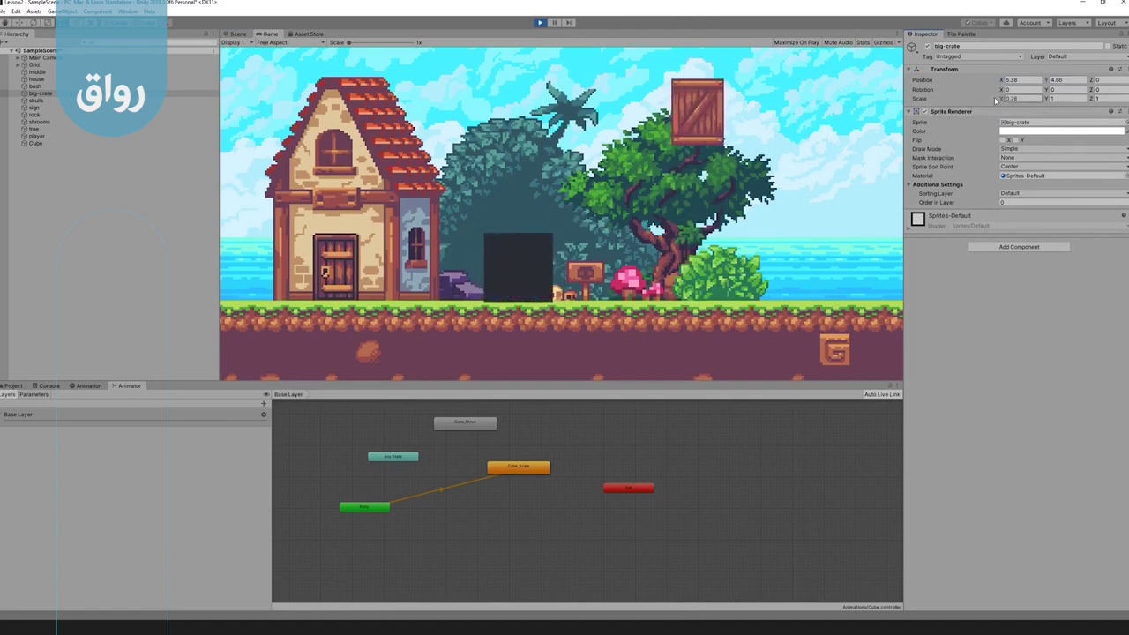
text(0.5)
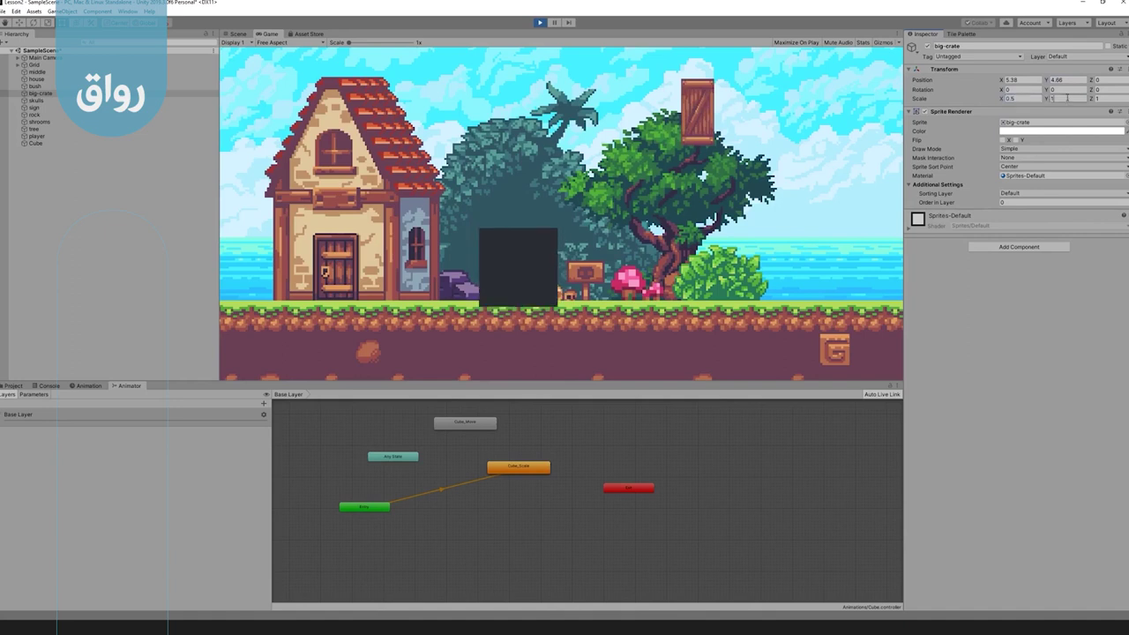
text(0.5)
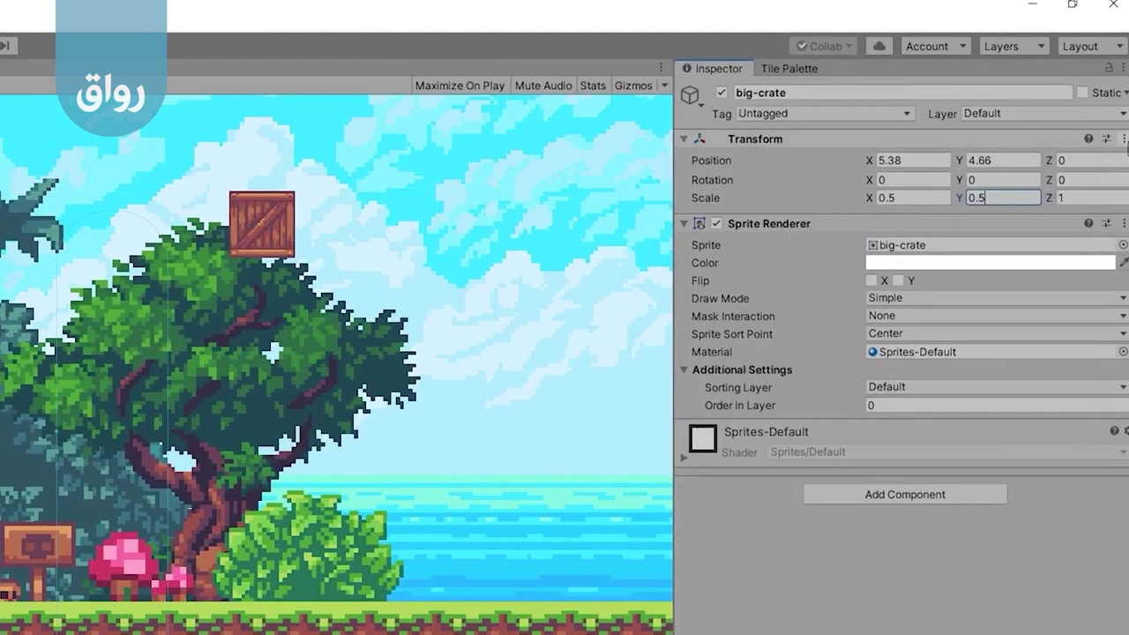
Copy the big crate's play-mode Transform component, then exit Play mode.
click(1124, 139)
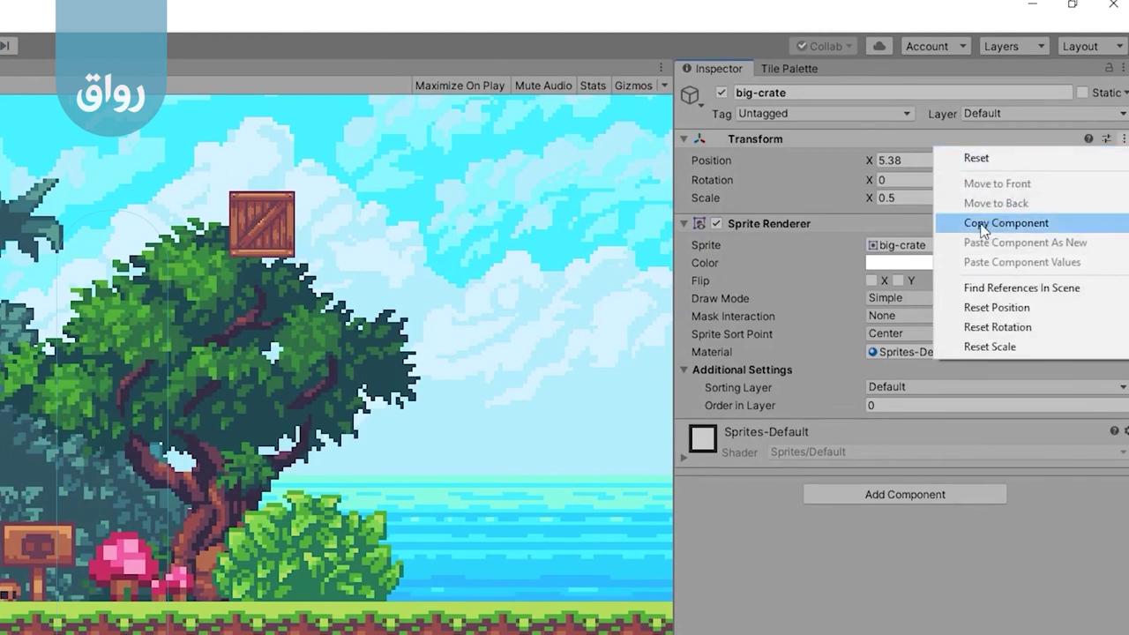
click(981, 228)
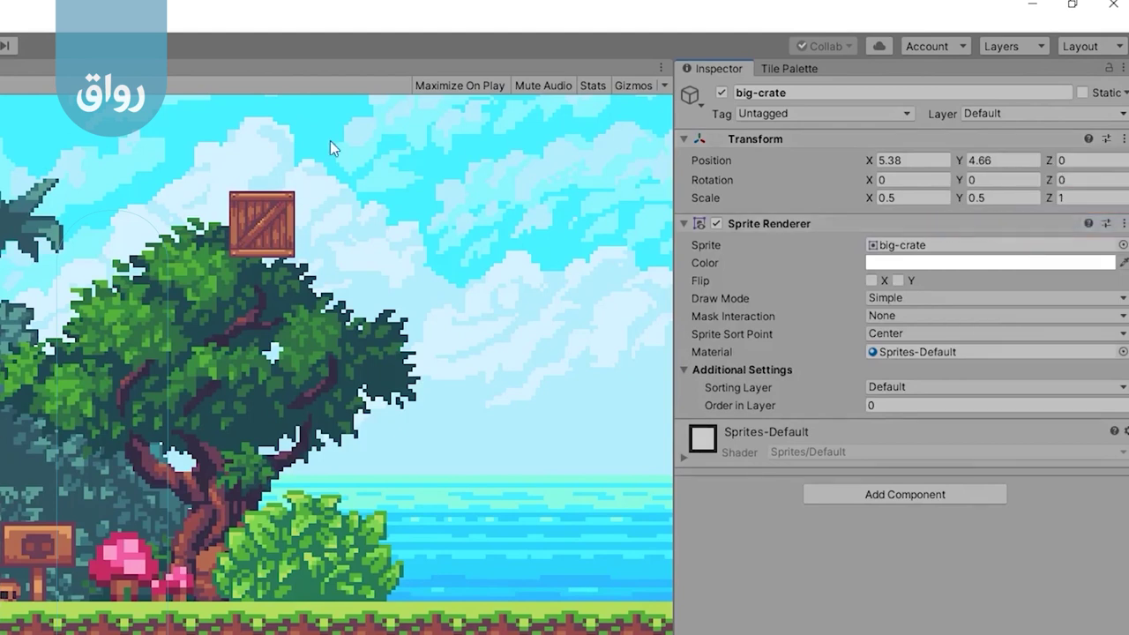
key(ctrl+p)
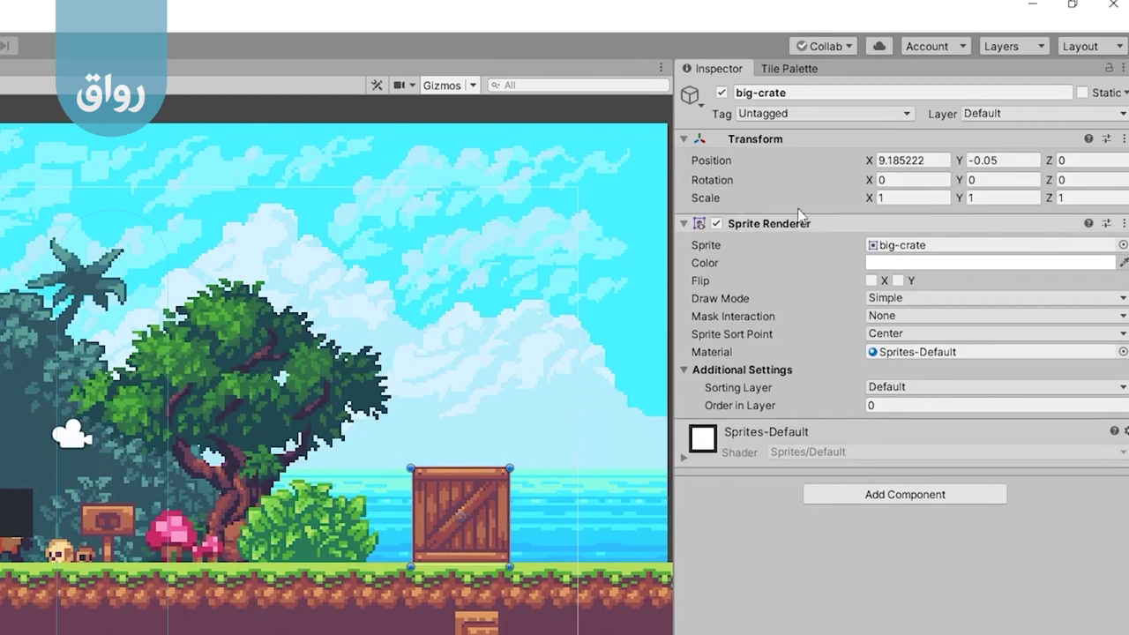
click(1123, 139)
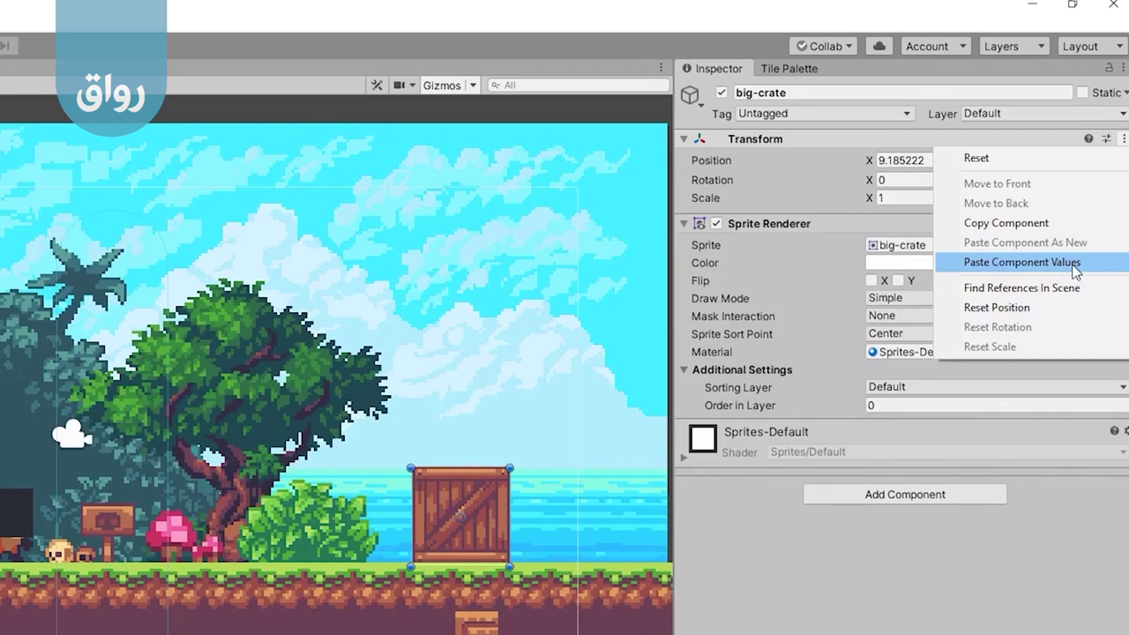
Paste the copied play-mode Transform values onto the big crate's Transform.
click(1018, 264)
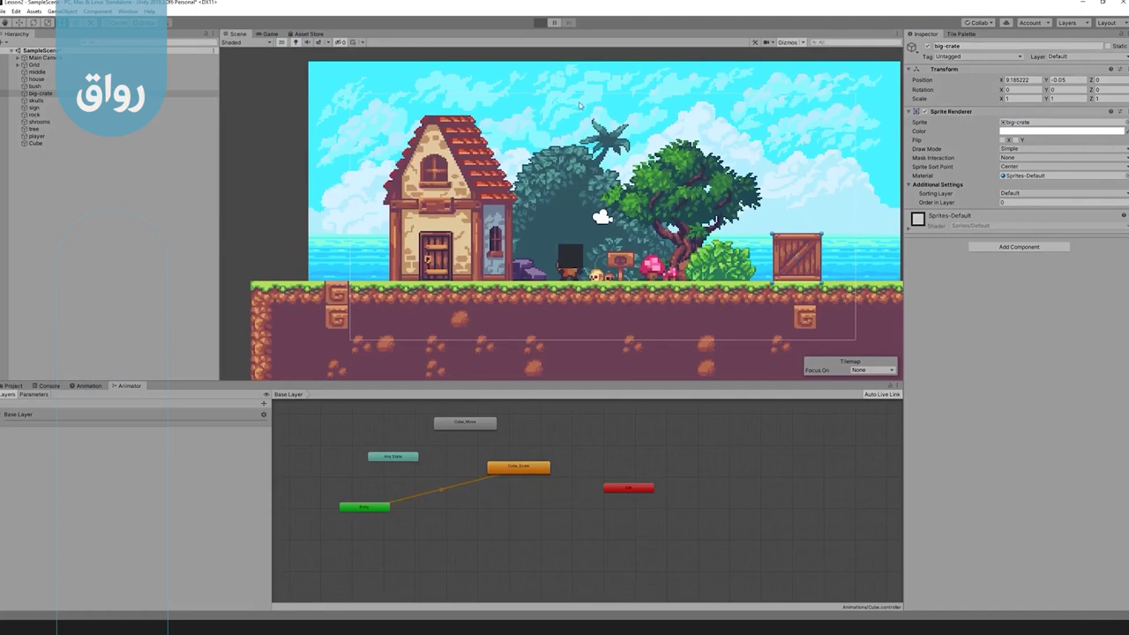
During play, try a 0.1 speed on Cube_Scale, cancel back to 1, then stop the game.
key(ctrl+p)
drag(518, 466, 519, 462)
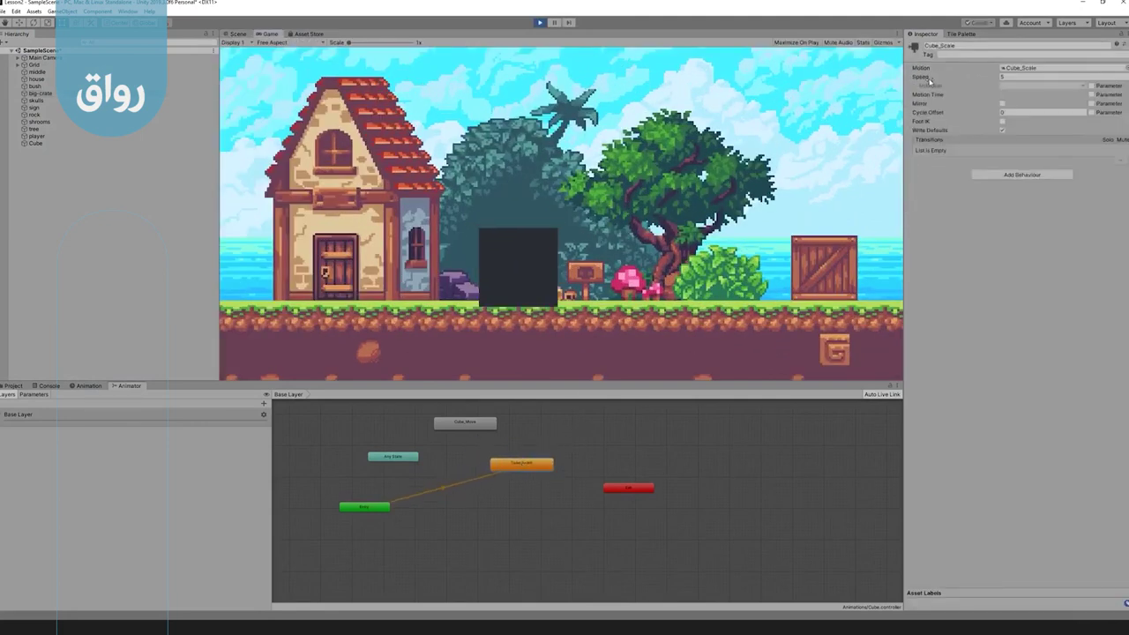
click(1013, 78)
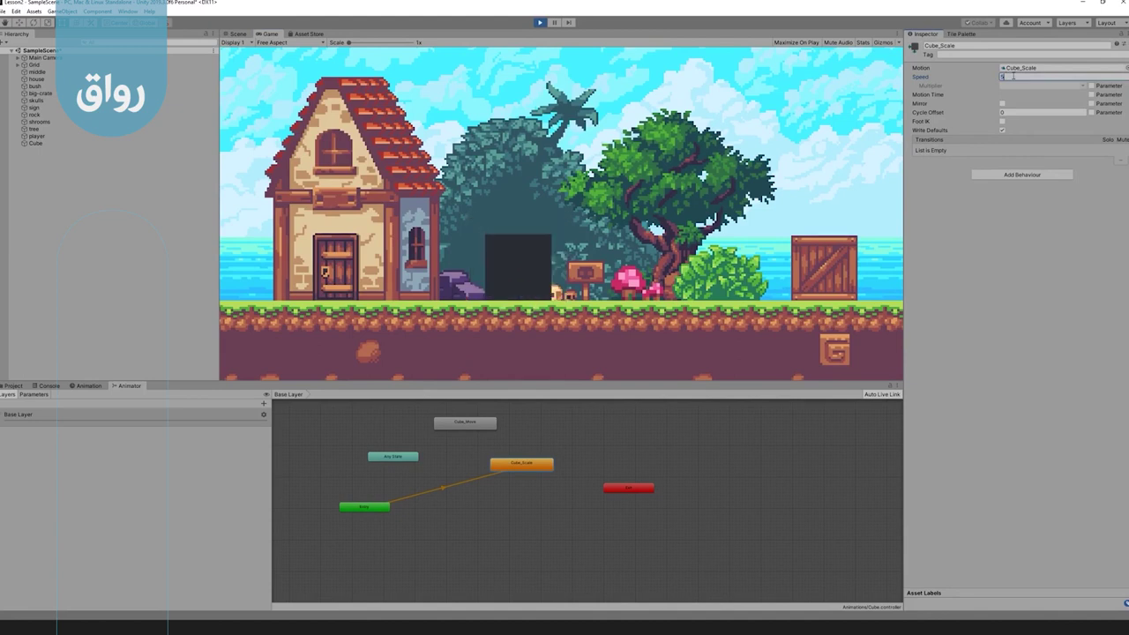
text(0.1)
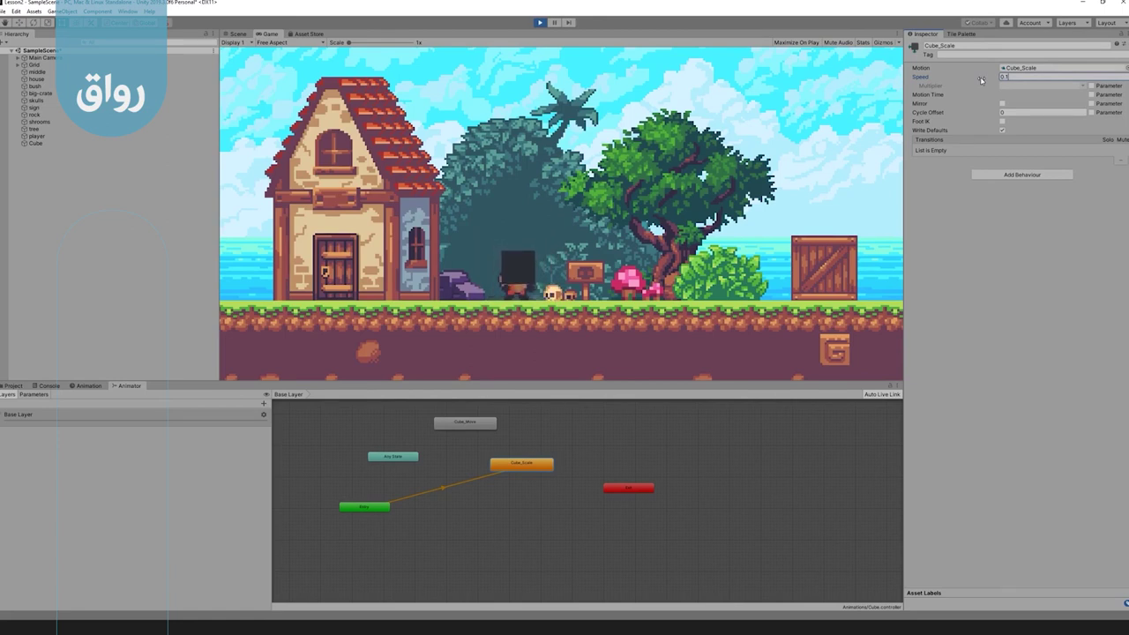
key(BackSpace)
key(BackSpace)
key(Escape)
key(ctrl+p)
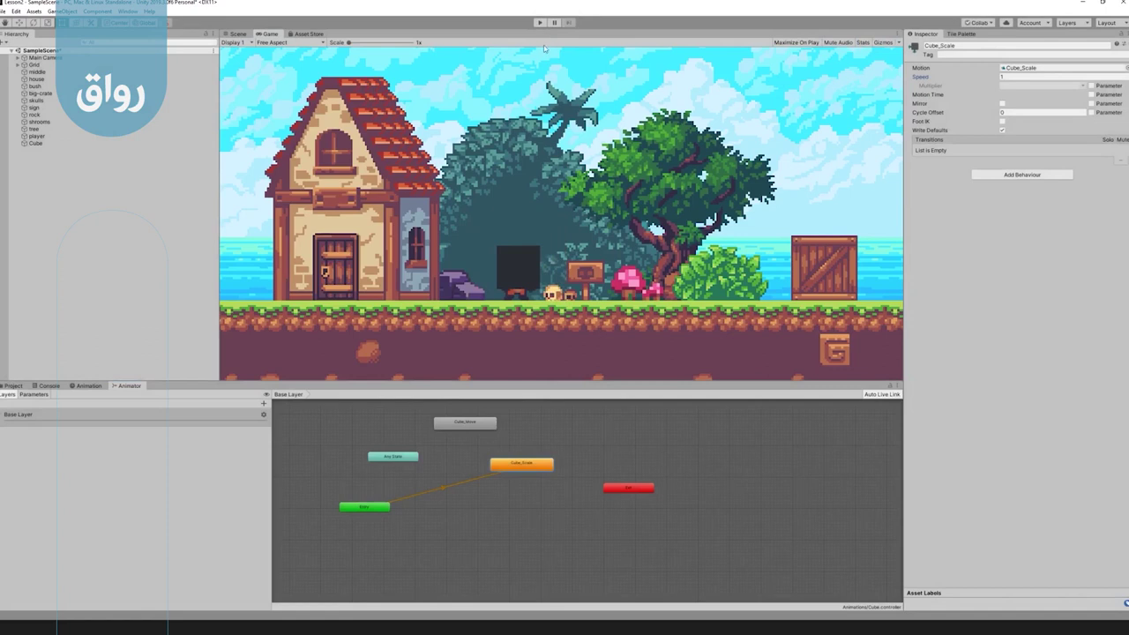
Make a transition from the Cube_Scale state to the Cube_Move state.
drag(534, 456, 511, 478)
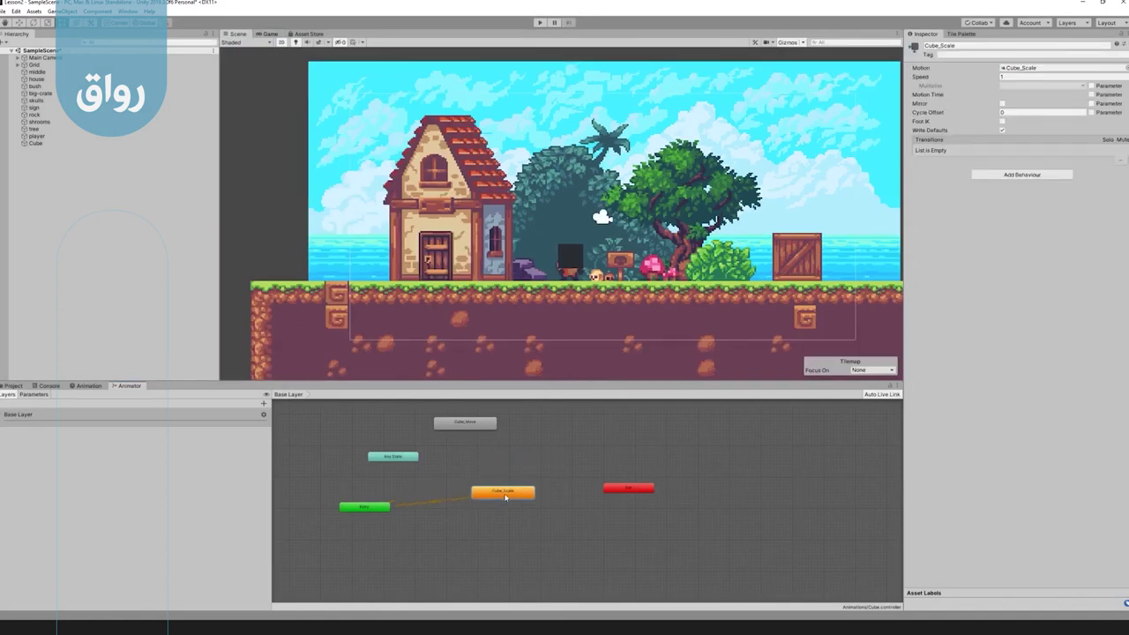
drag(457, 428, 536, 438)
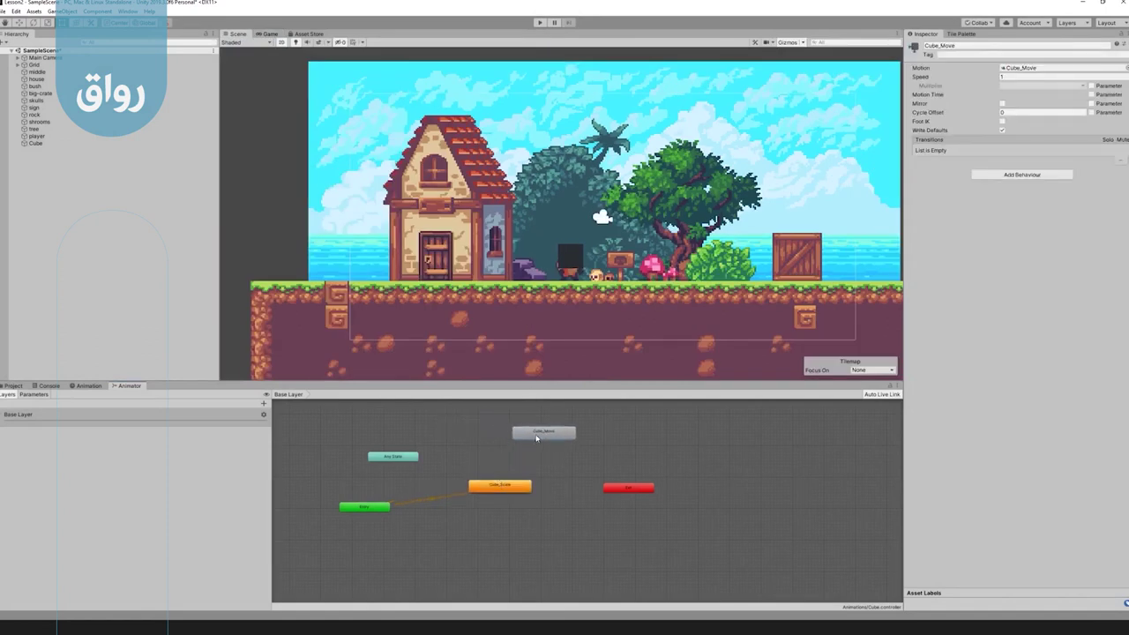
drag(502, 488, 510, 485)
right_click(510, 486)
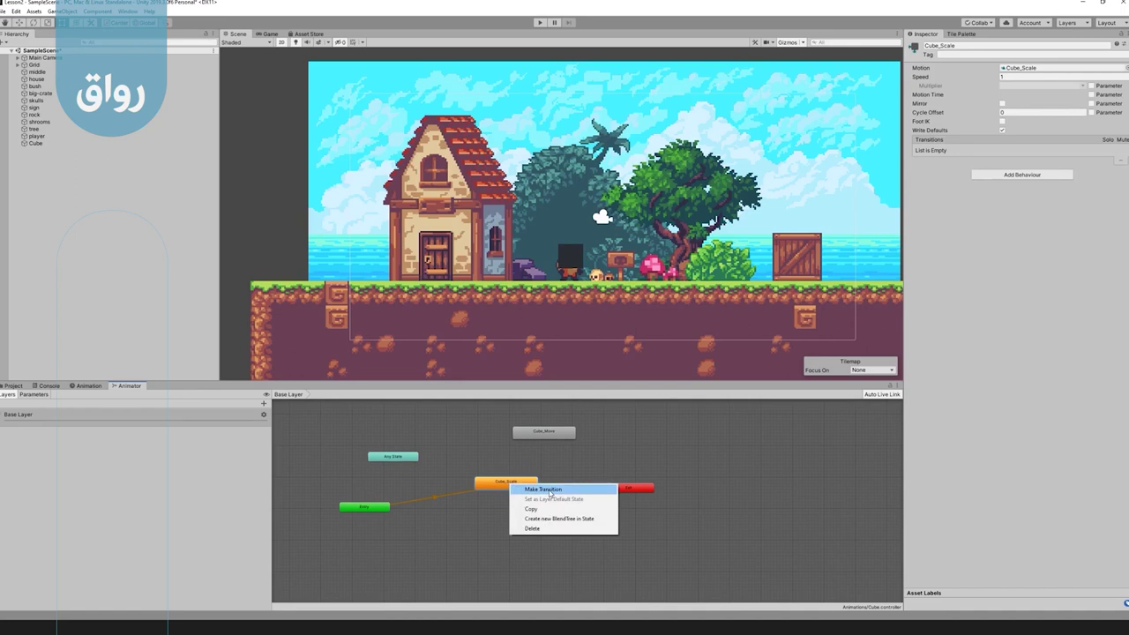
click(551, 490)
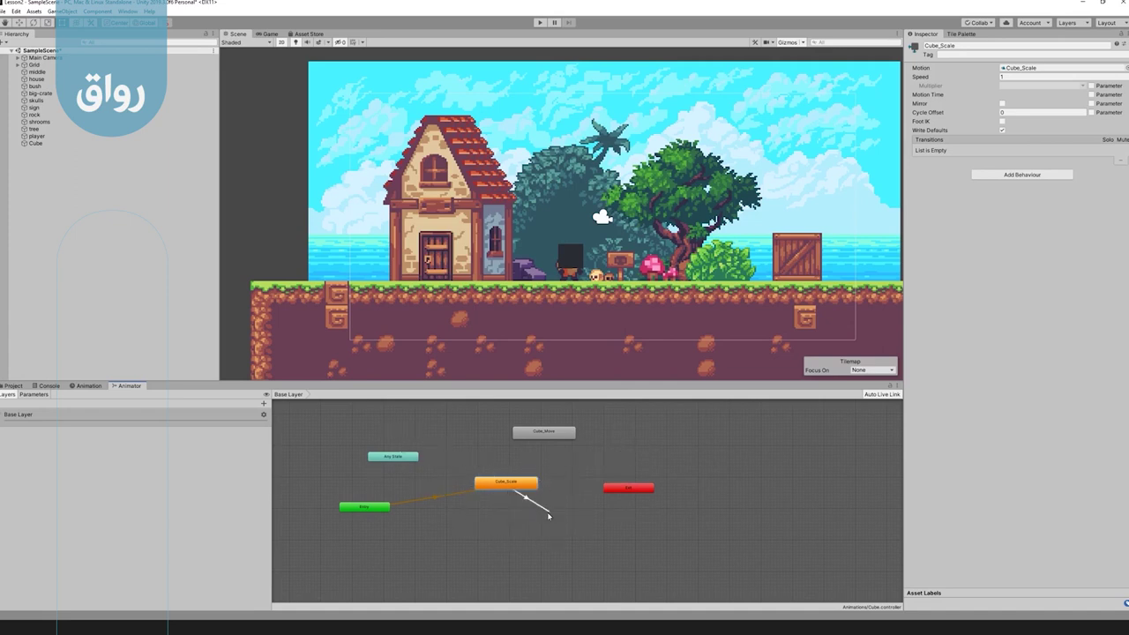
click(506, 499)
click(538, 434)
Rearrange the Cube_Scale and Cube_Move nodes neatly, then run the game to test.
mouse_move(553, 437)
mouse_down()
mouse_move(517, 448)
mouse_move(578, 439)
mouse_move(565, 421)
mouse_up()
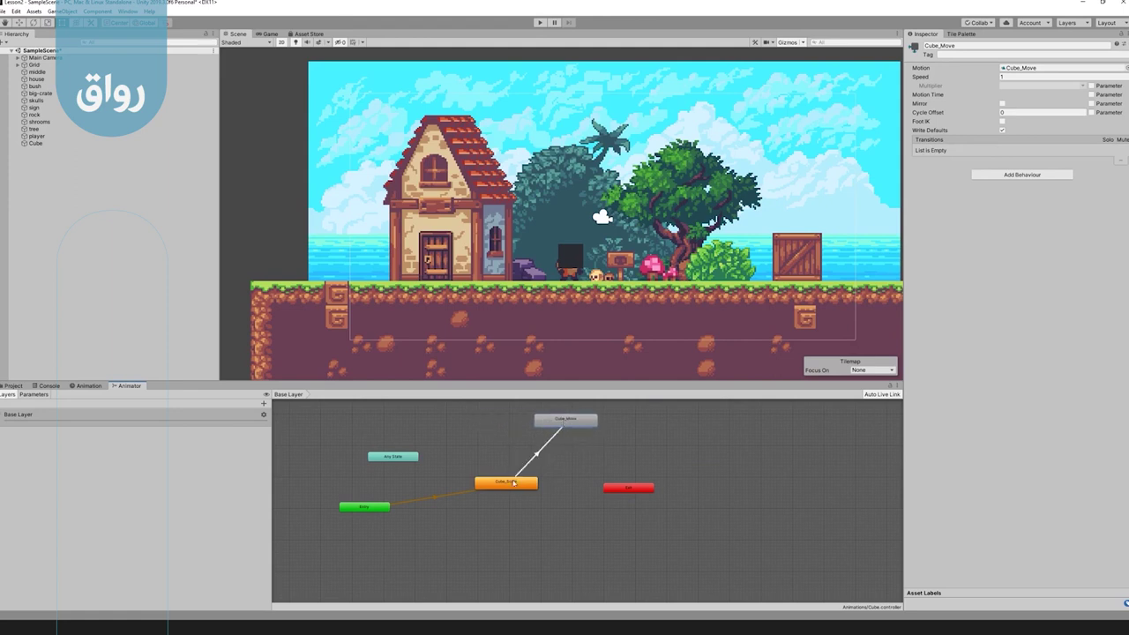
drag(513, 482, 528, 500)
drag(568, 425, 552, 438)
drag(521, 499, 531, 505)
drag(560, 442, 569, 425)
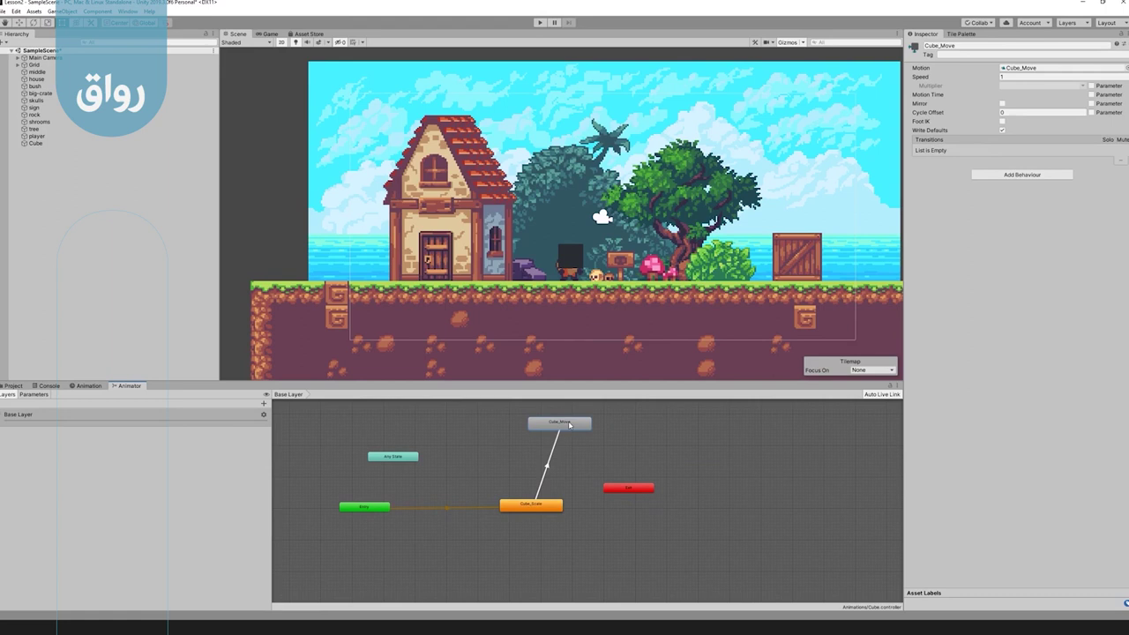
drag(534, 511, 509, 512)
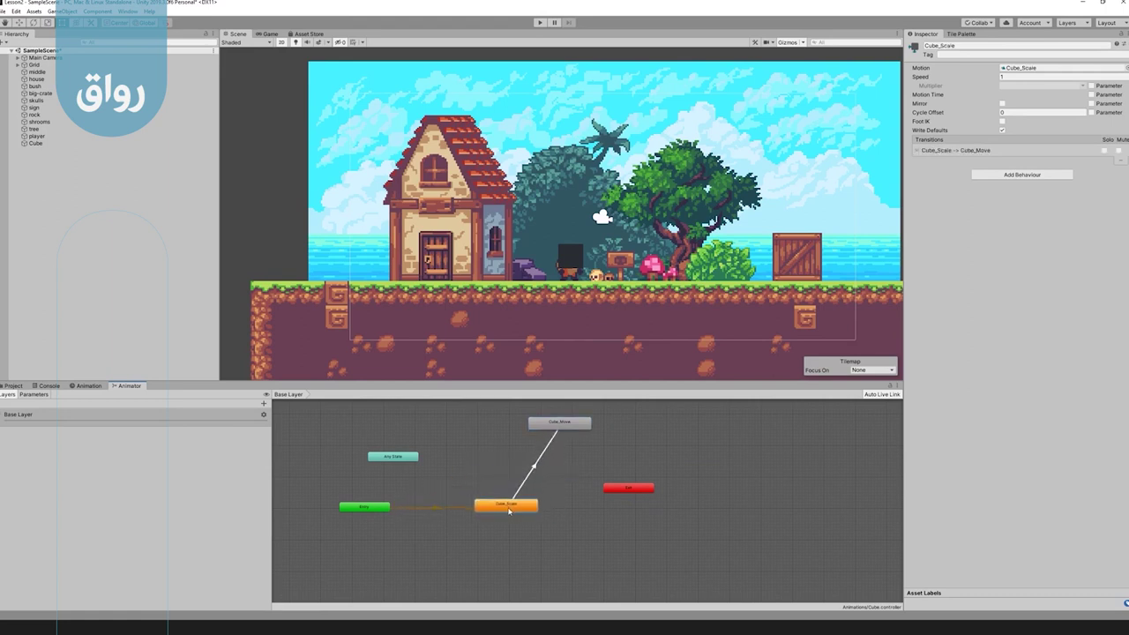
drag(565, 426, 566, 439)
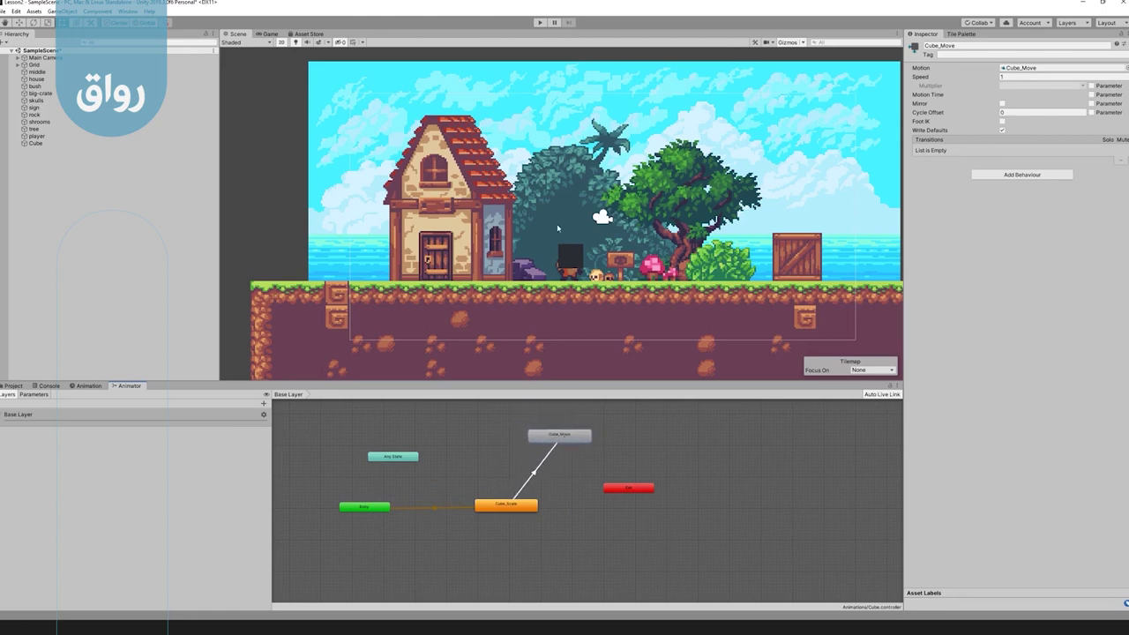
click(540, 22)
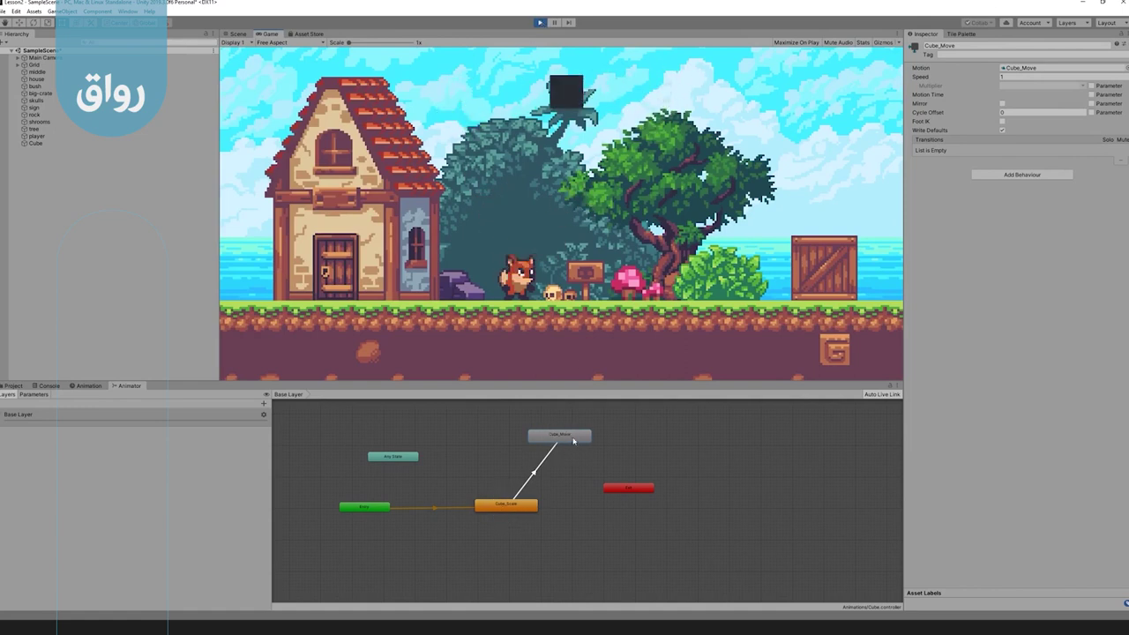
key(ctrl+p)
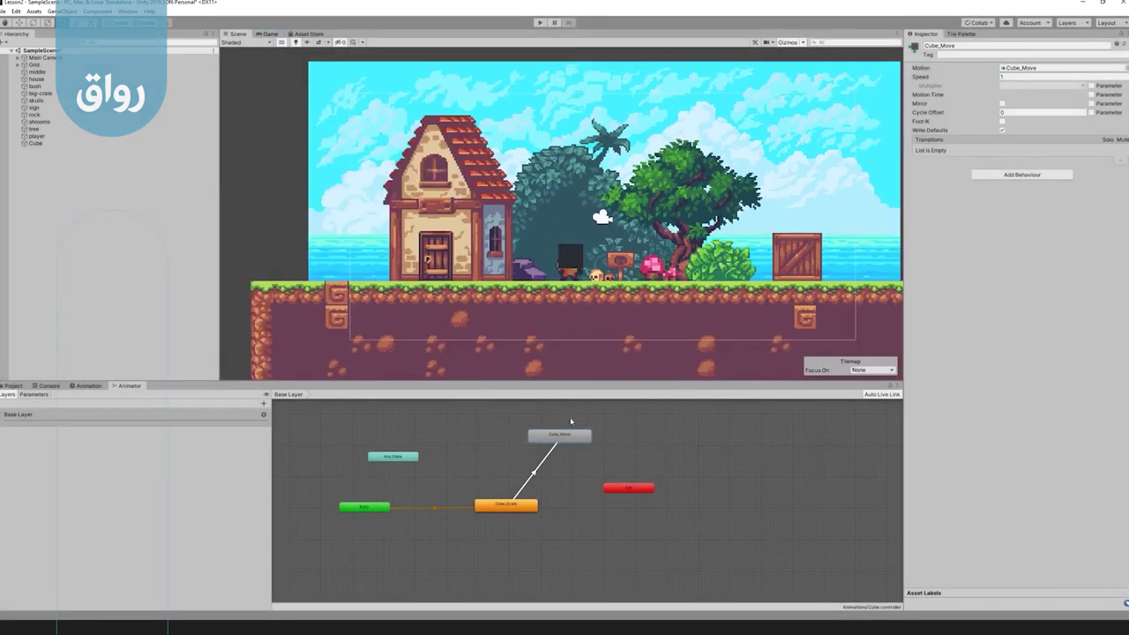
drag(562, 440, 559, 435)
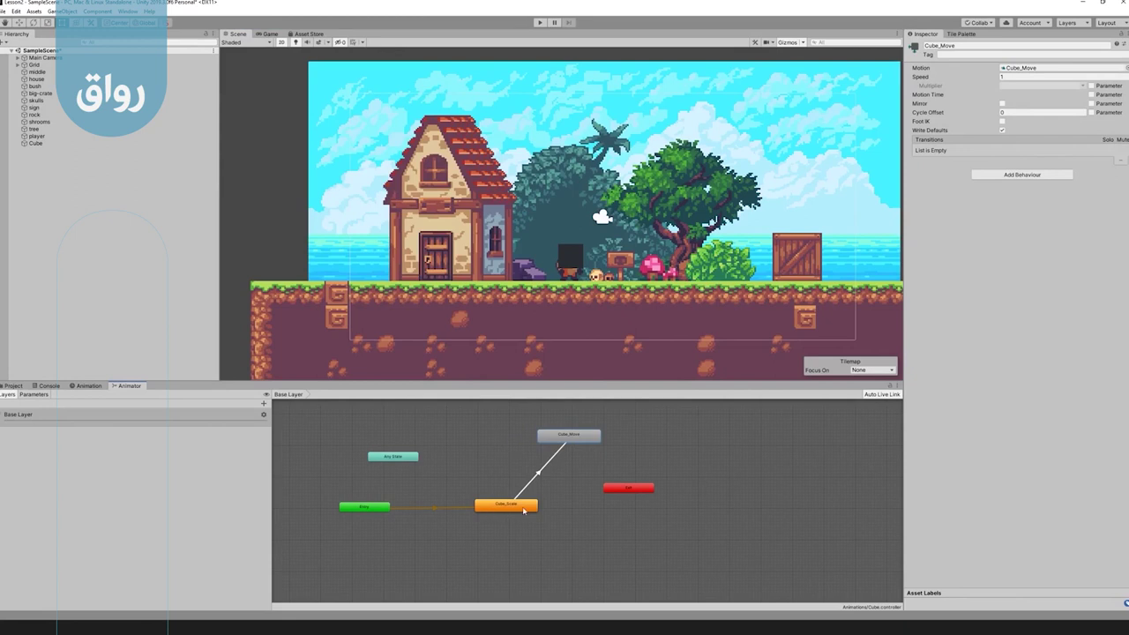
Make a transition from Cube_Move back to Cube_Scale and align Cube_Move above Cube_Scale.
drag(567, 439, 562, 437)
right_click(563, 438)
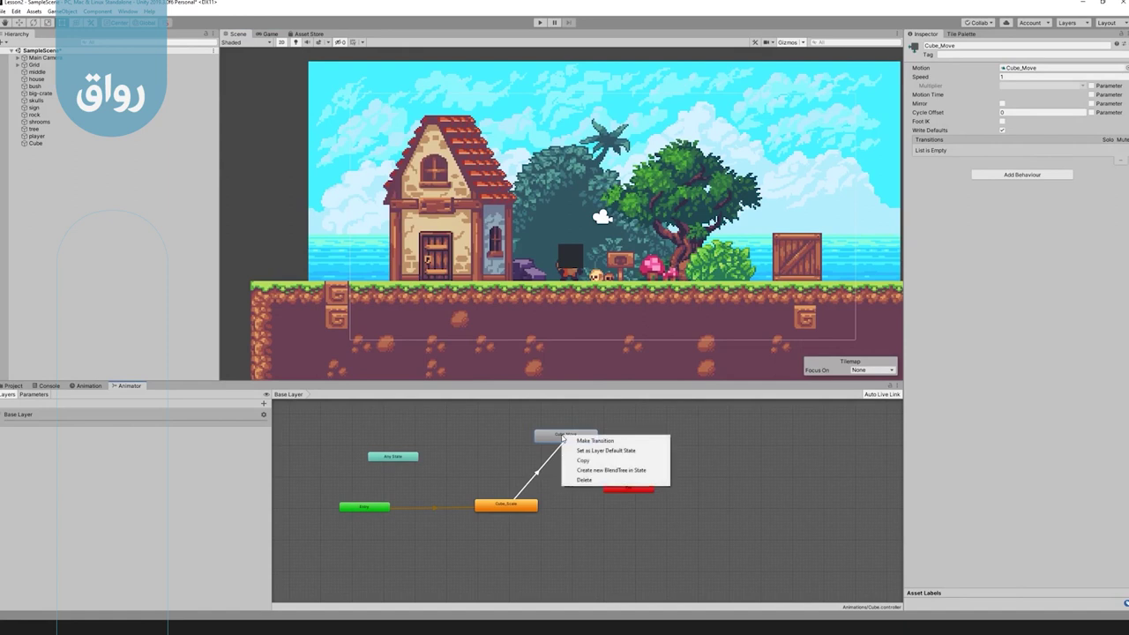
click(578, 441)
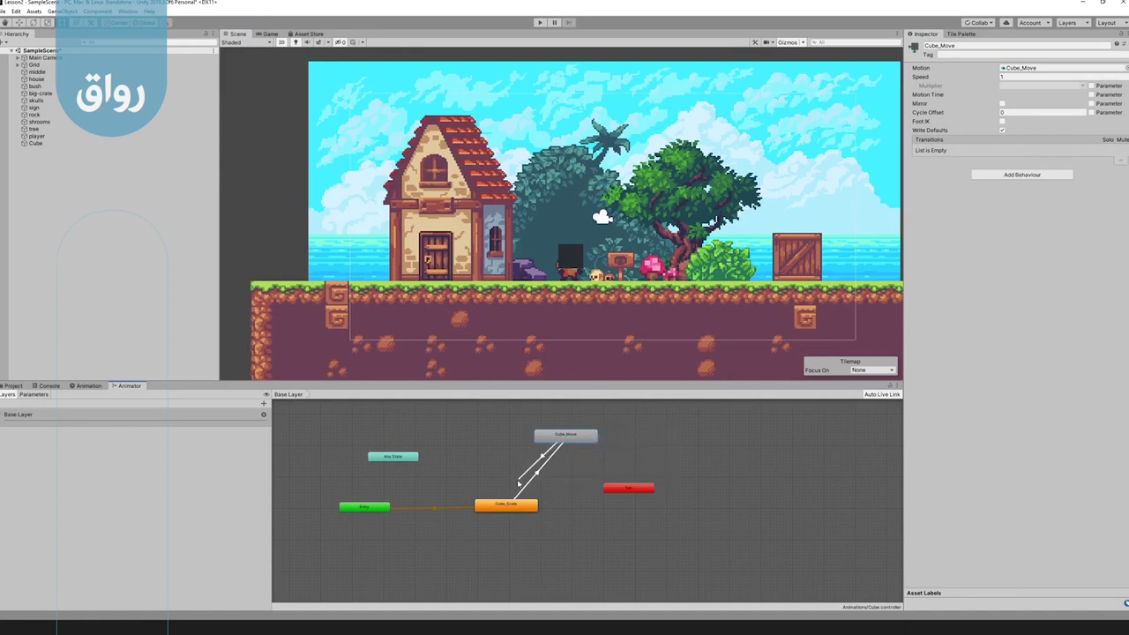
click(500, 509)
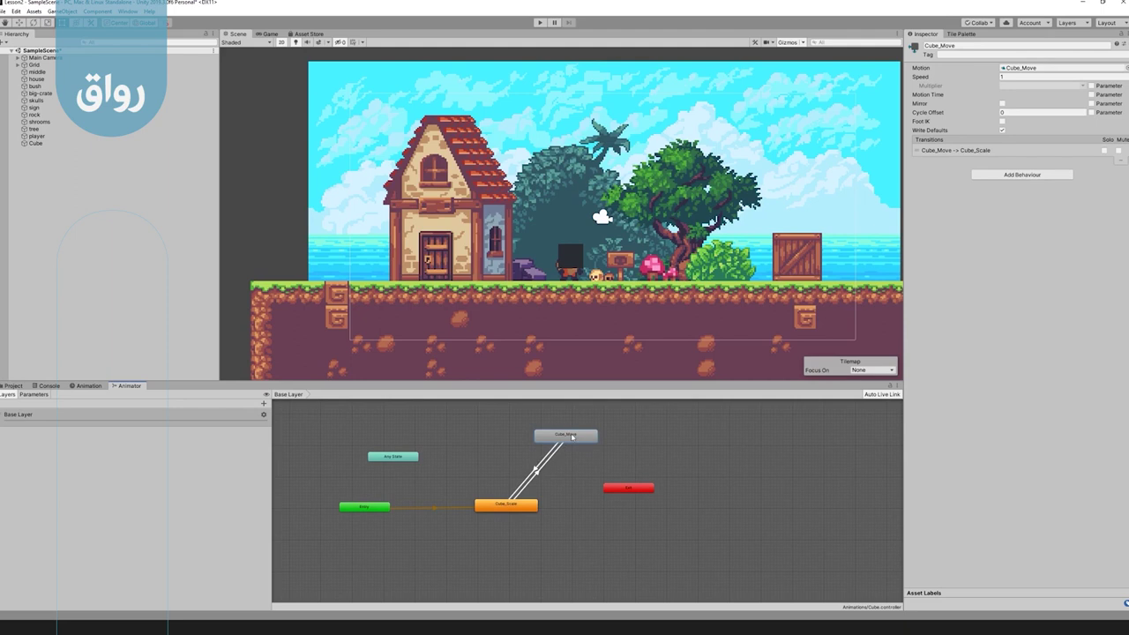
drag(571, 435, 510, 438)
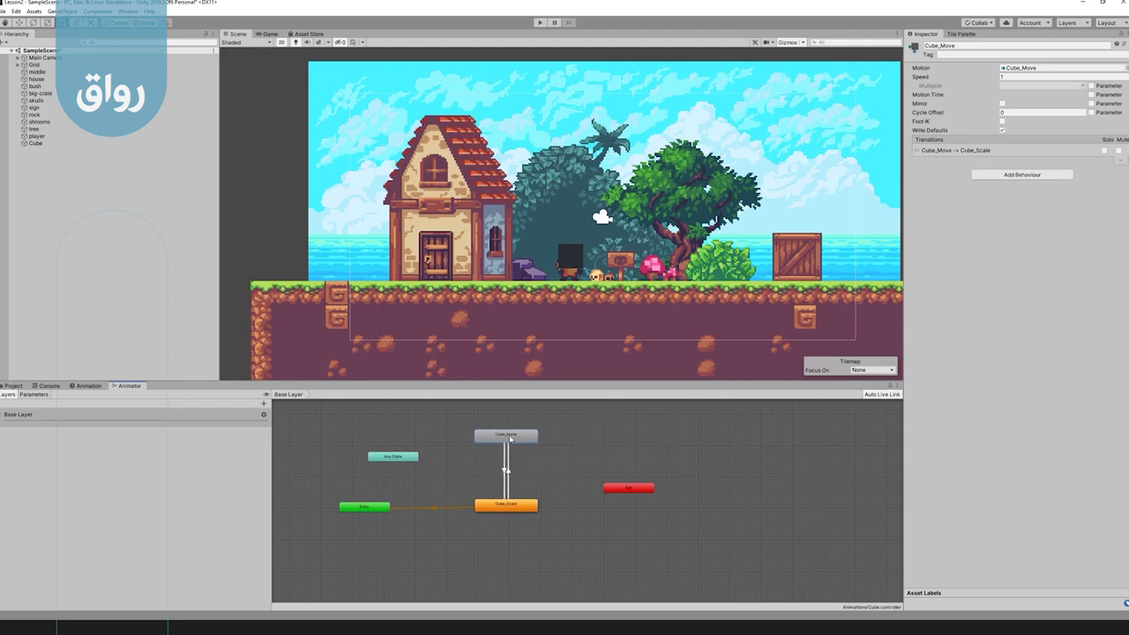
Test-play both transitions, stop, and show the project's Animations folder.
click(539, 22)
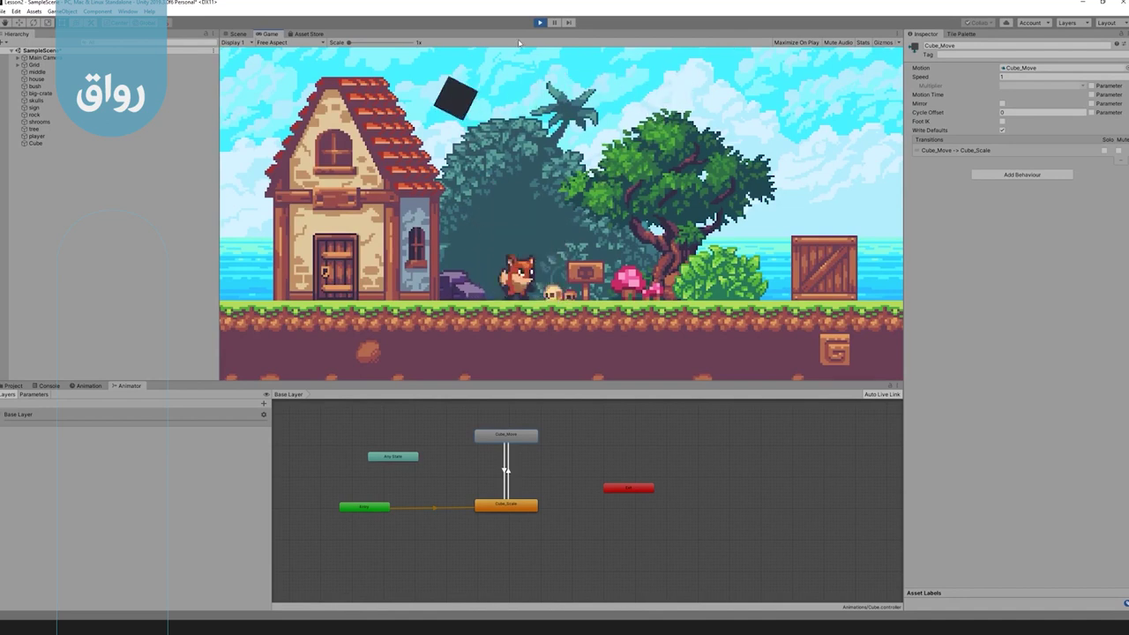
key(ctrl+p)
click(14, 386)
click(99, 428)
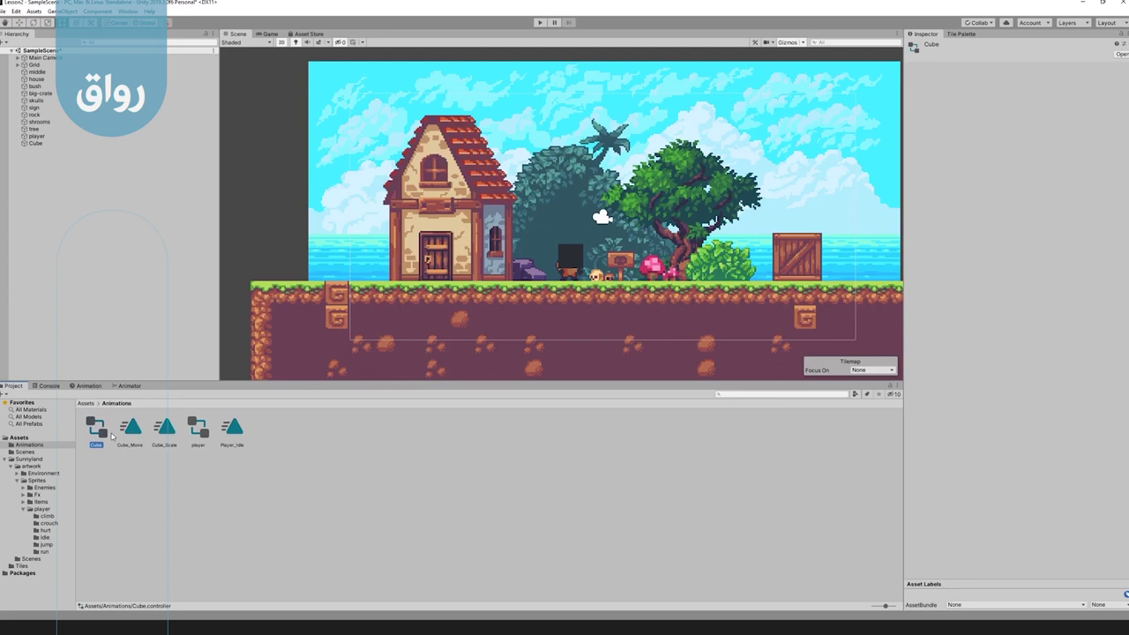
Deactivate the Cube, test-play the scene without it, then reactivate the Cube.
click(570, 256)
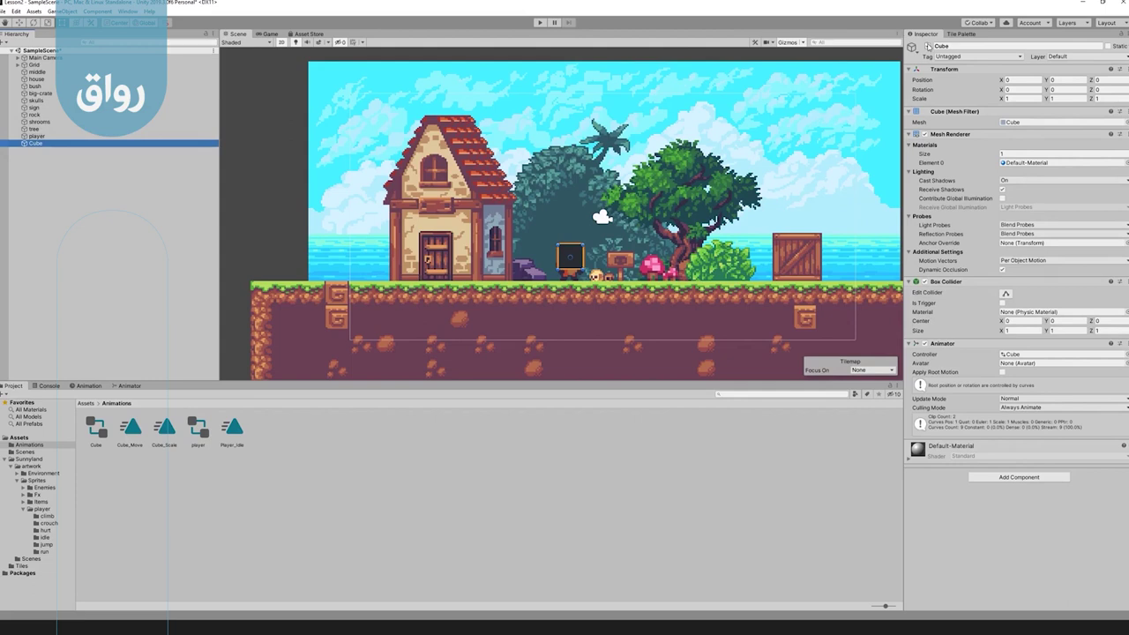
click(928, 46)
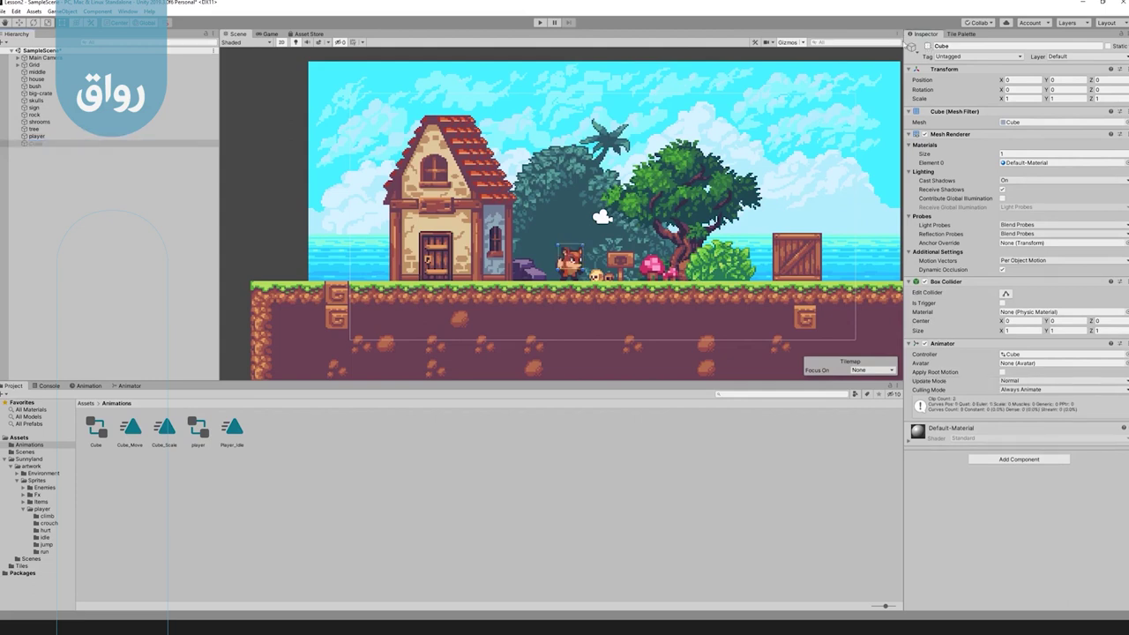
click(540, 22)
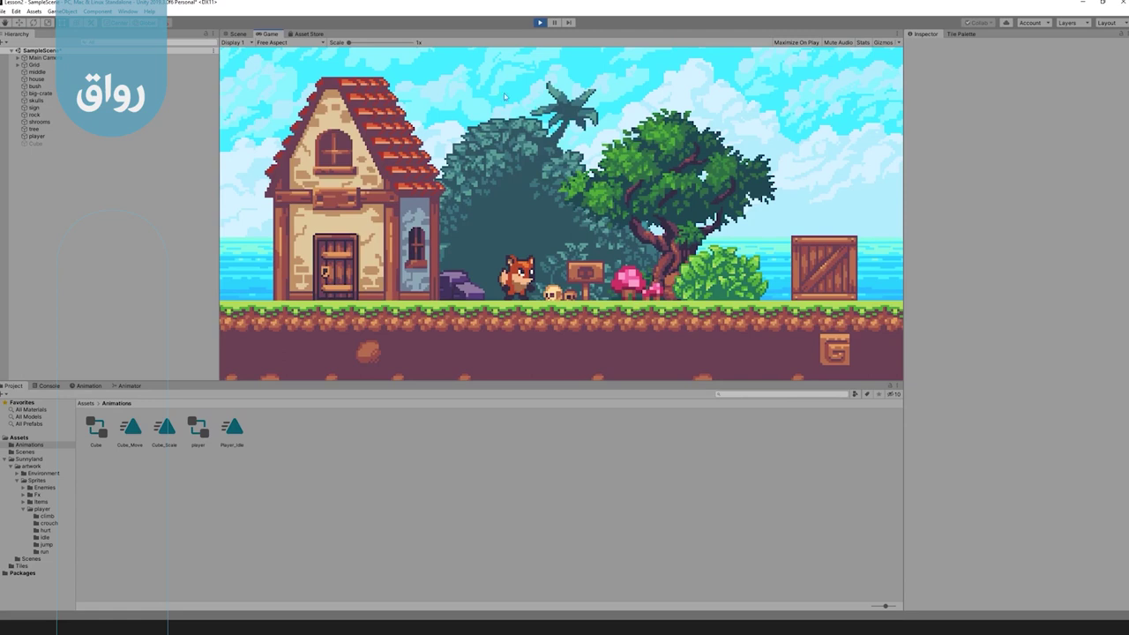
click(538, 22)
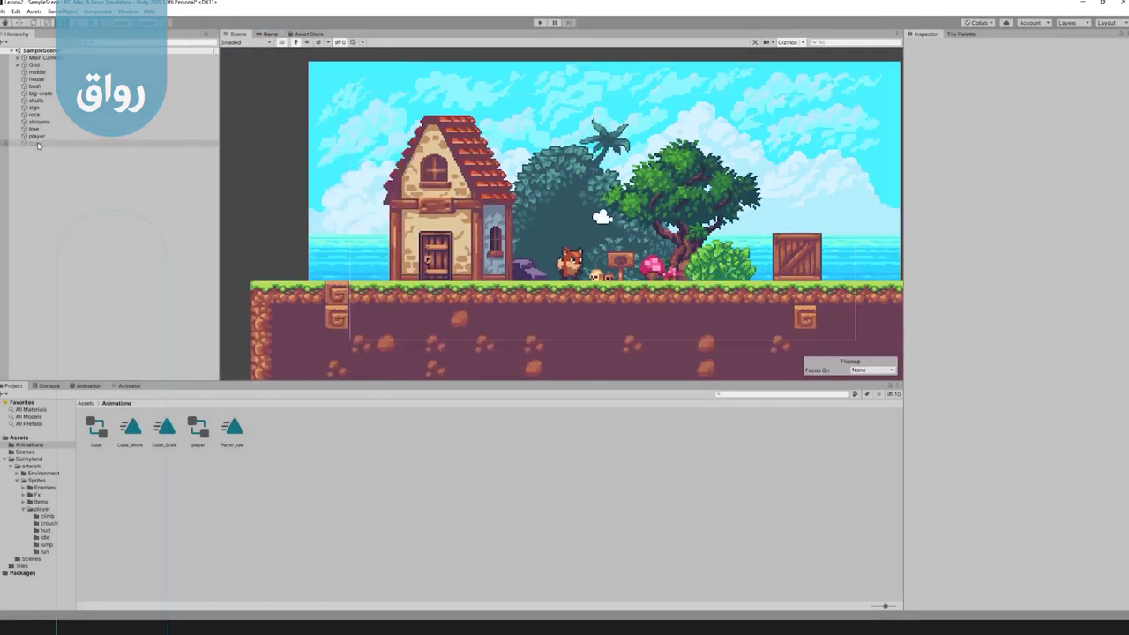
click(35, 143)
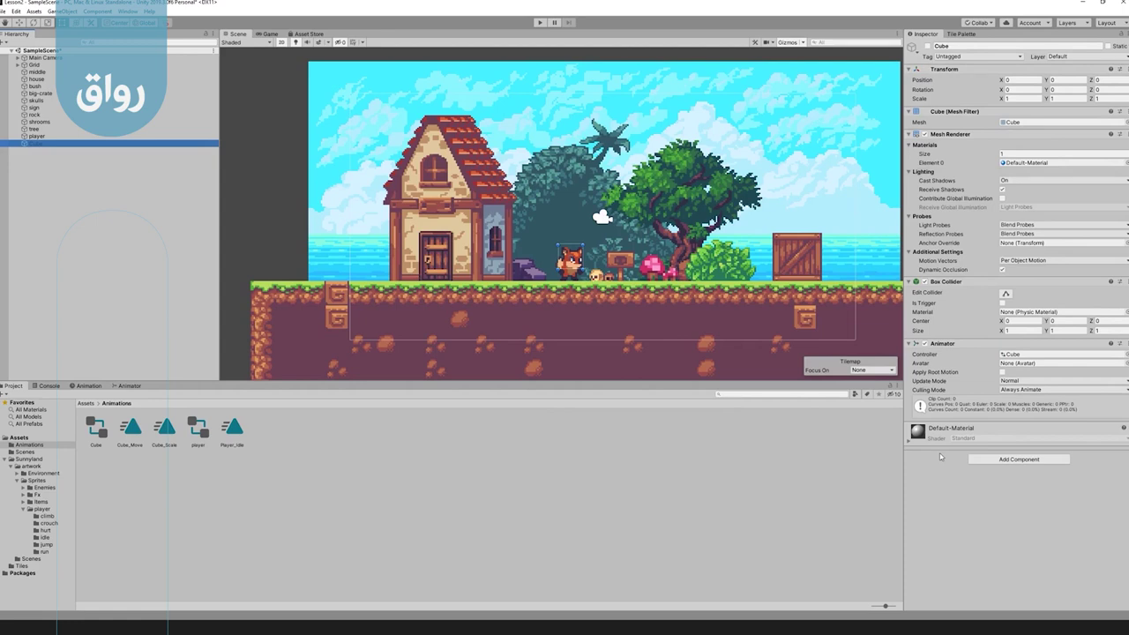
click(925, 49)
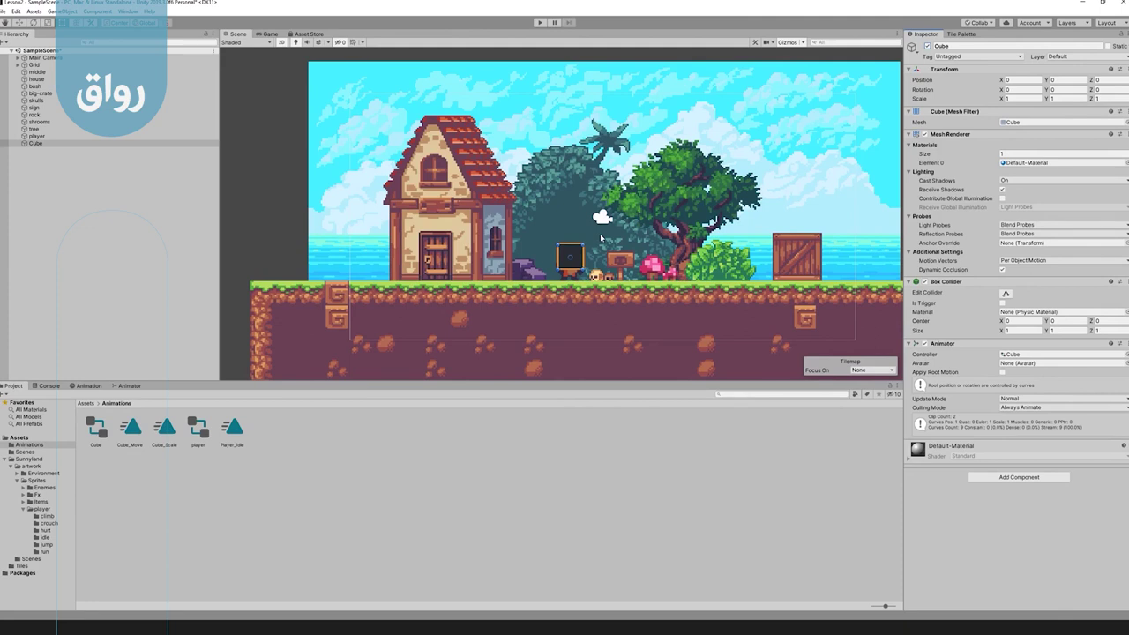
click(127, 385)
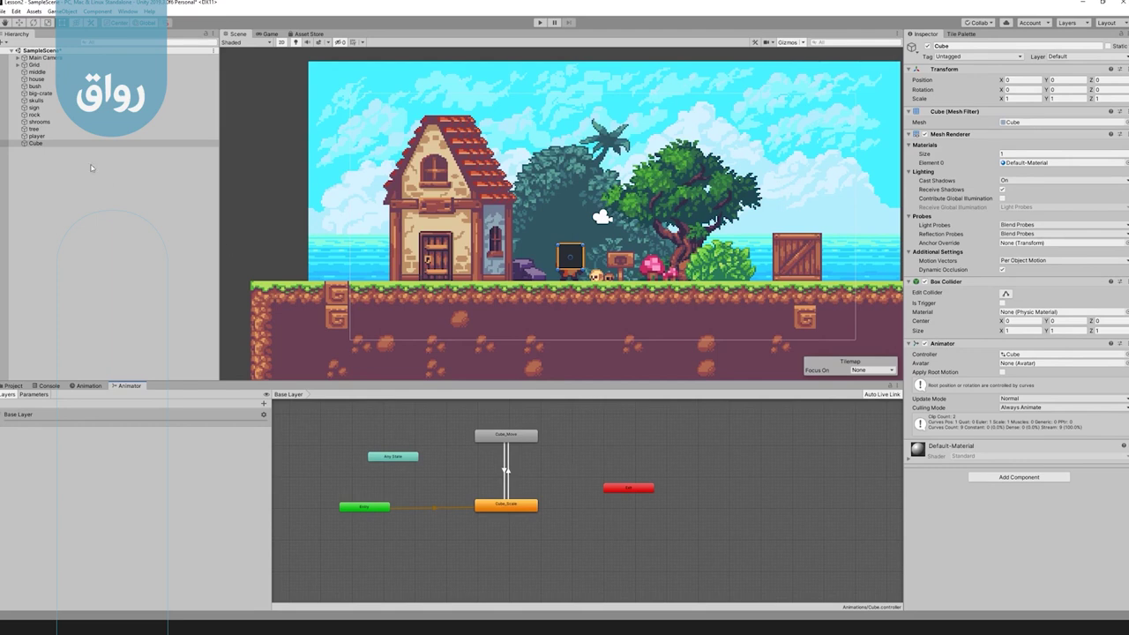
click(36, 145)
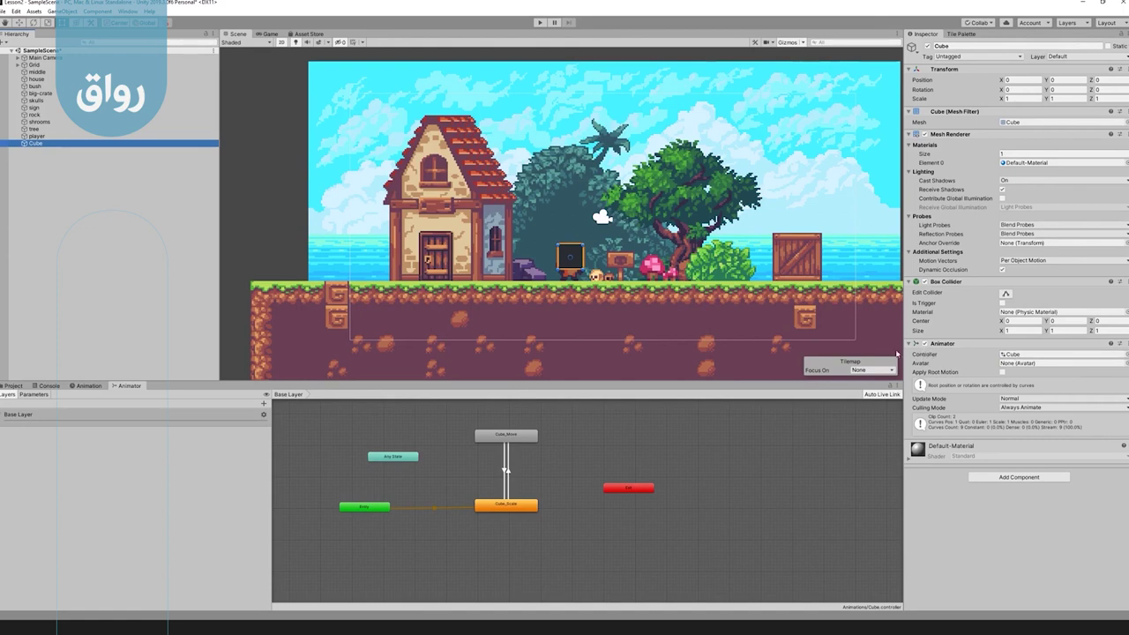
click(13, 386)
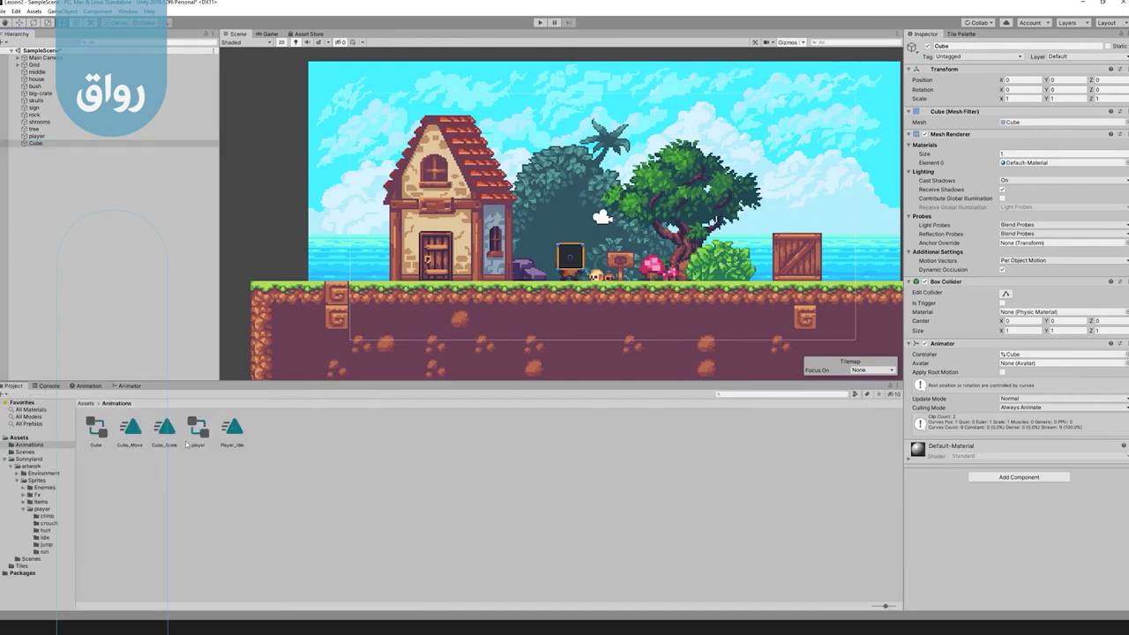
Disable the Cube's Animator, start play, then toggle the Animator on to animate and off again.
click(97, 428)
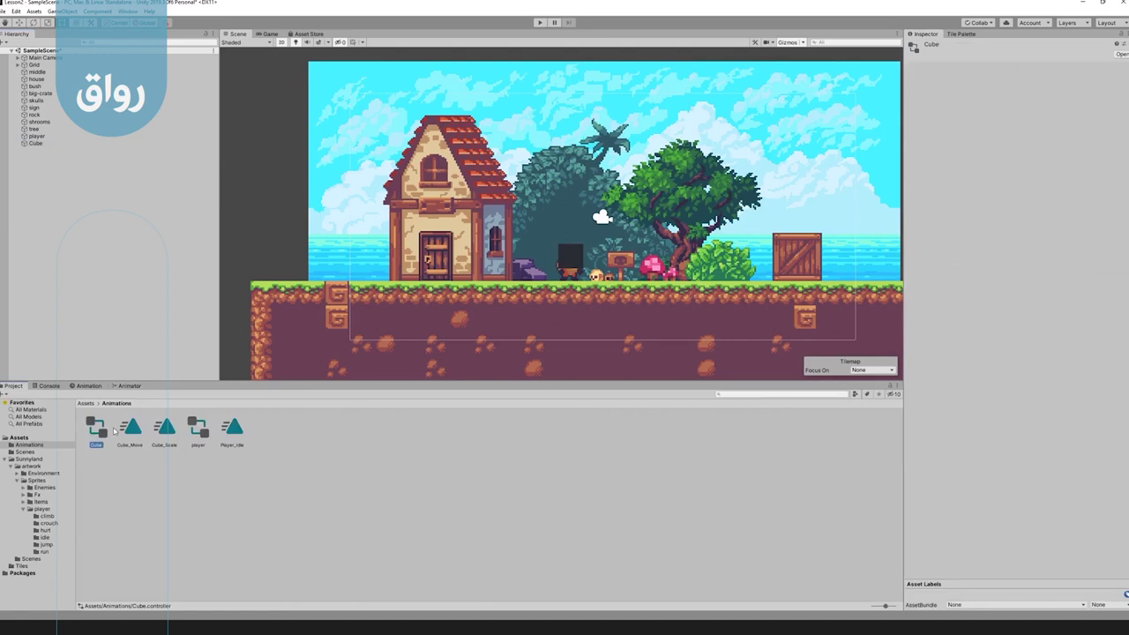
click(35, 142)
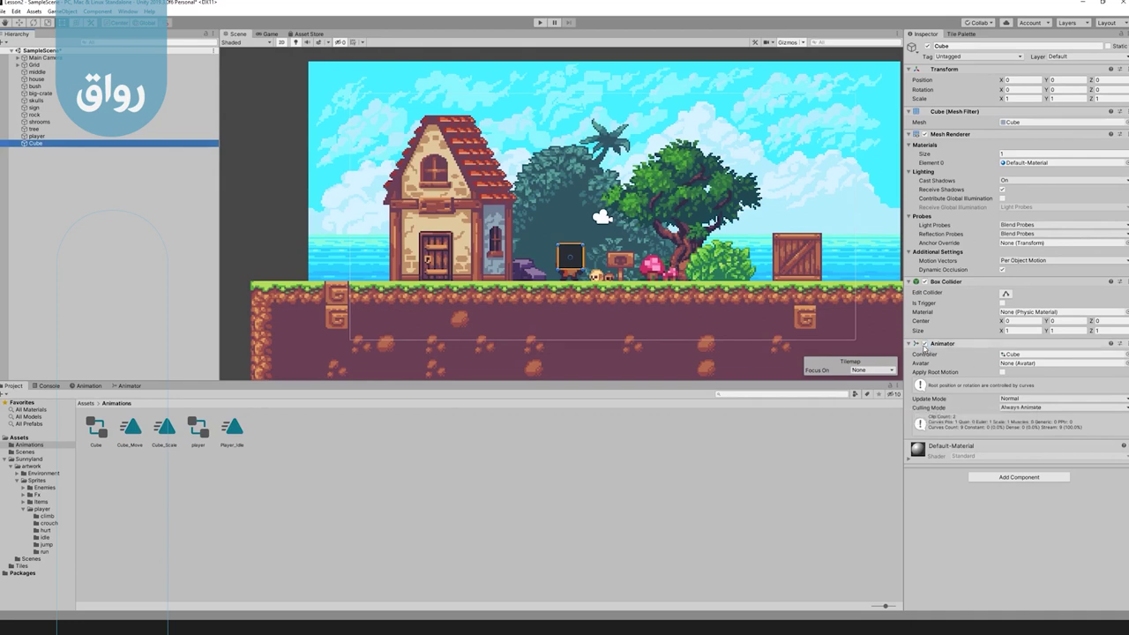
click(923, 344)
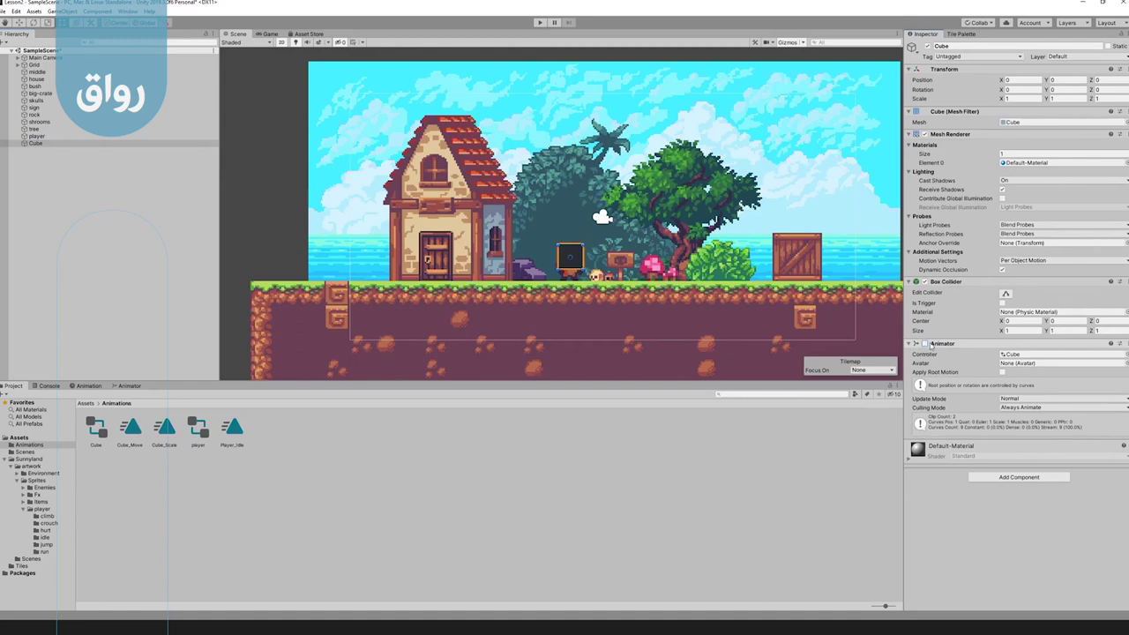
click(540, 23)
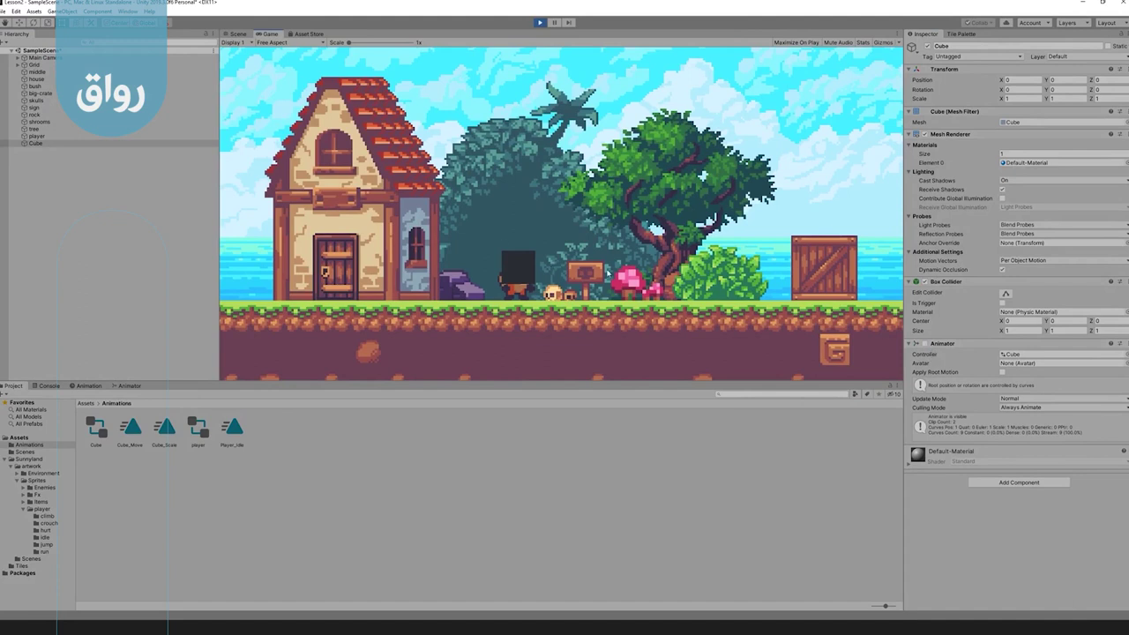
click(925, 344)
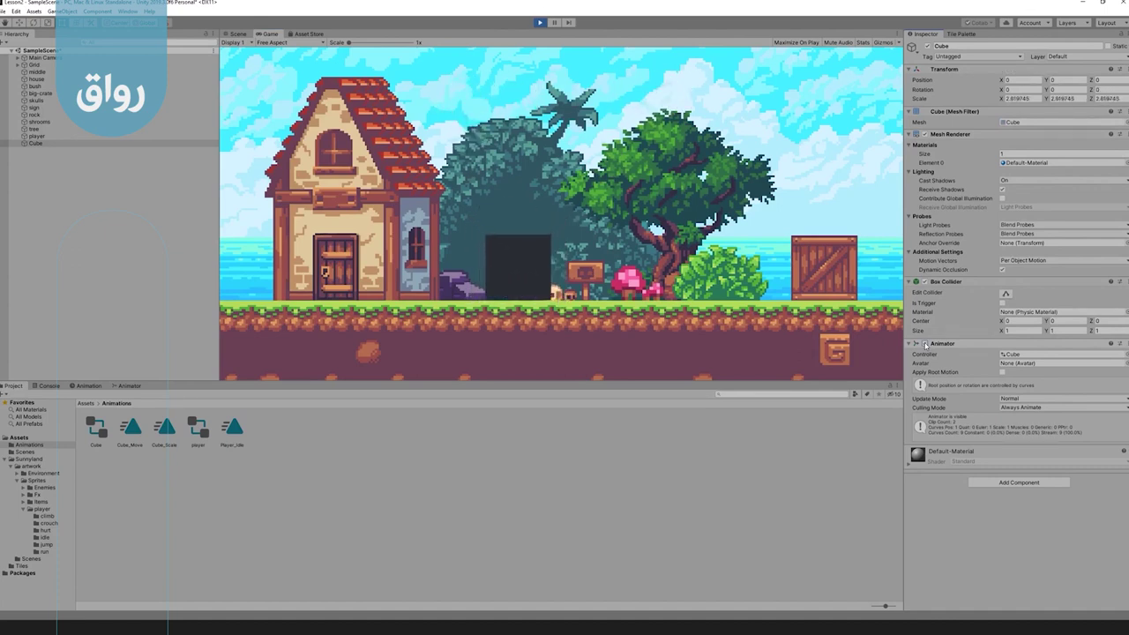
click(924, 343)
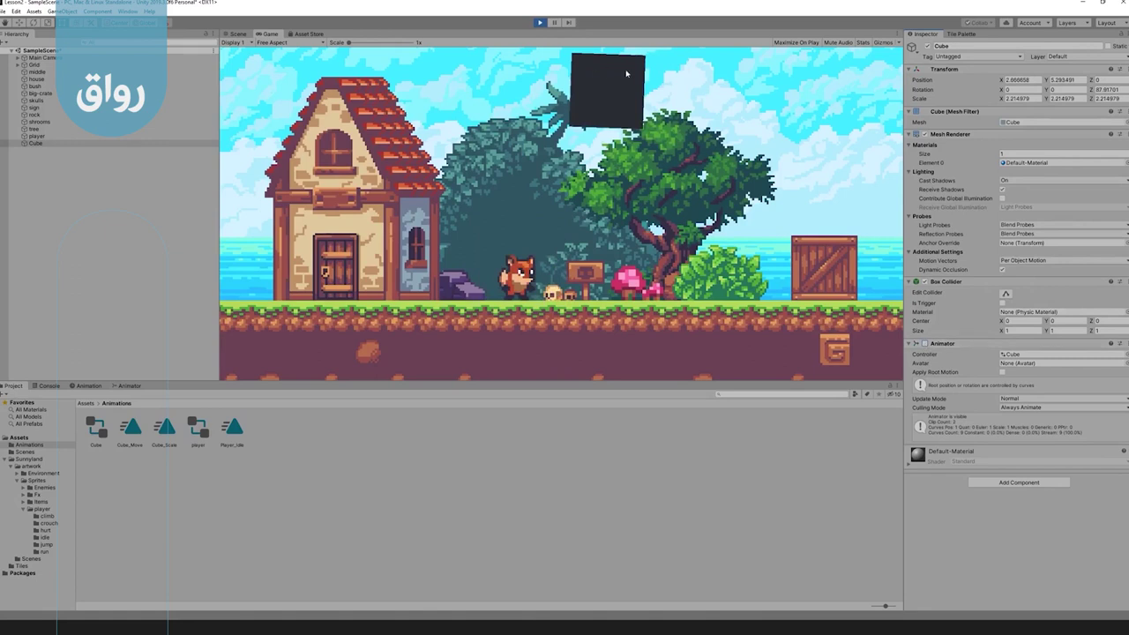